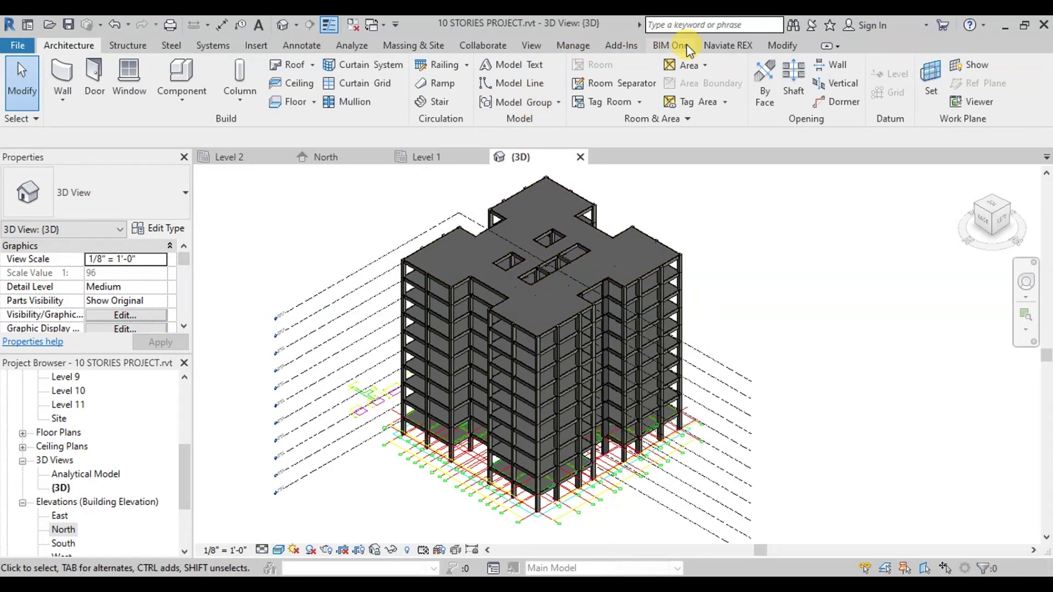
- Show the Add-Ins tab on the Revit ribbon for the 10 STORIES PROJECT model
click(620, 46)
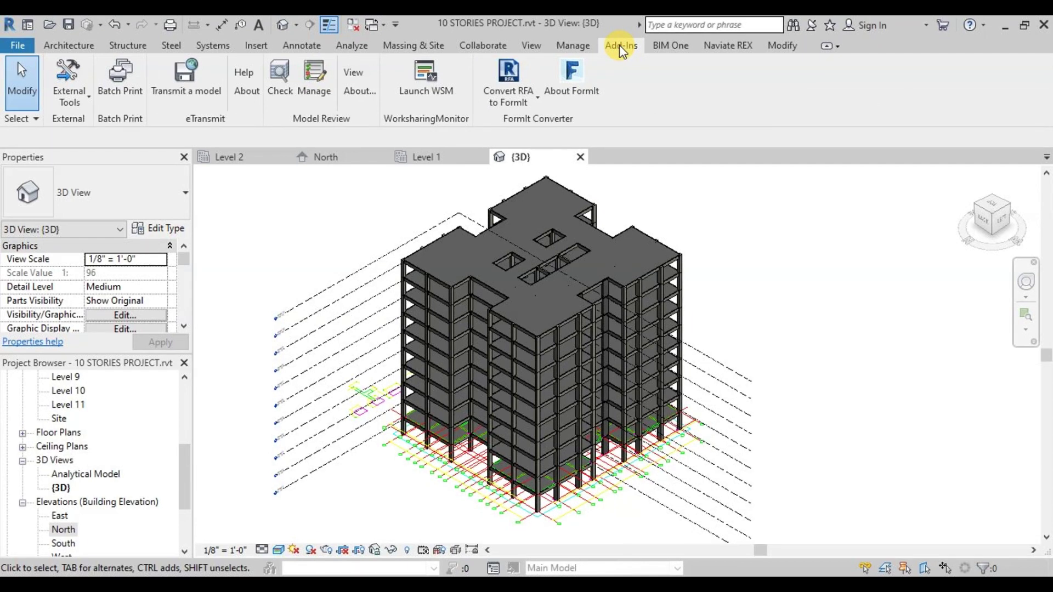
- Export grids, frames, walls and slabs to 10 STORIES PROJECT.exr in the 10 STORIES STRUCTURE folder
click(80, 94)
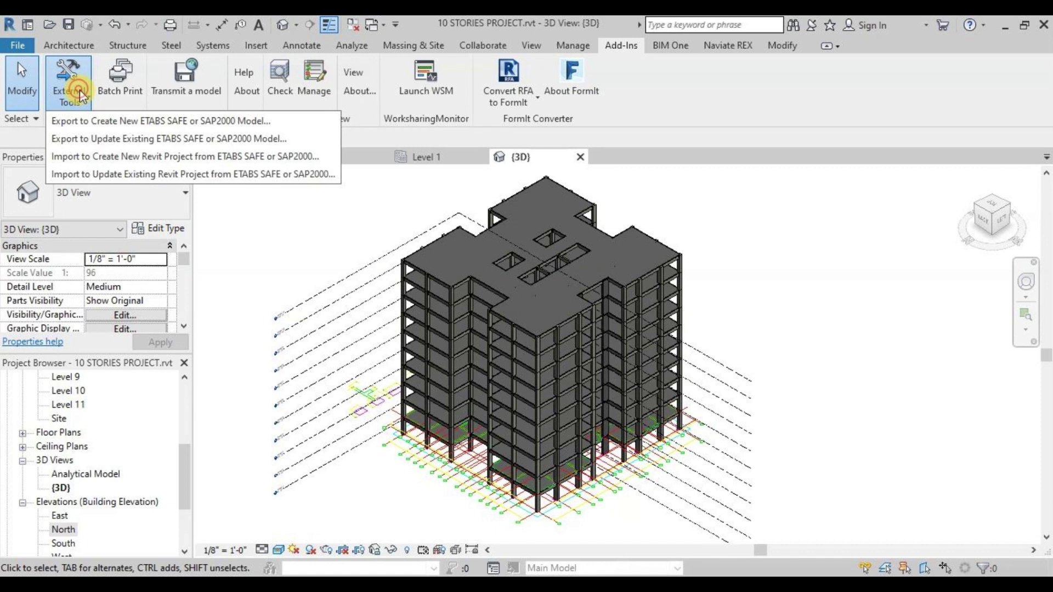
click(86, 118)
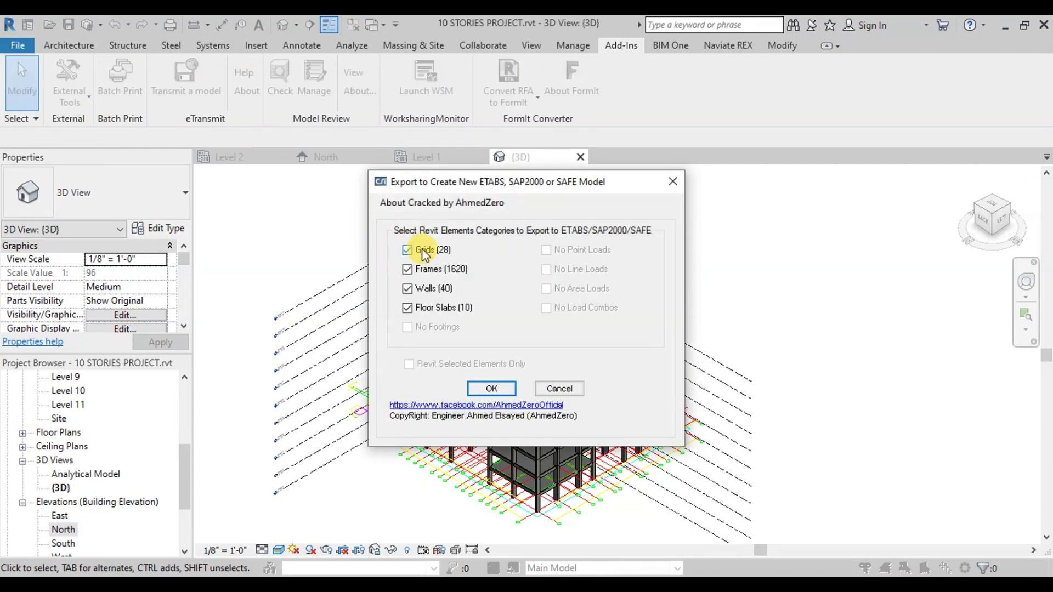
click(491, 387)
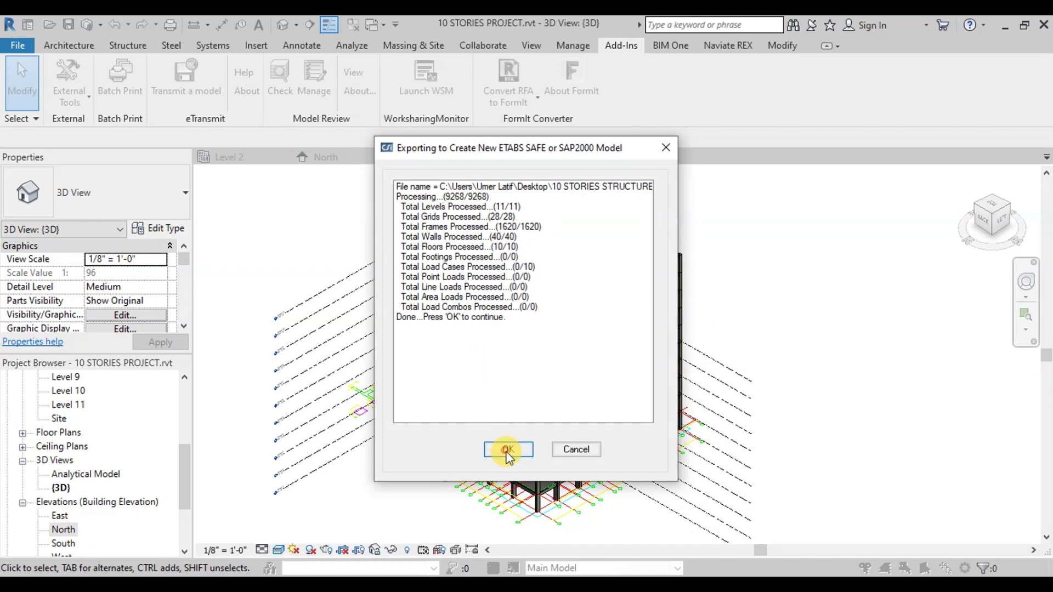
click(506, 451)
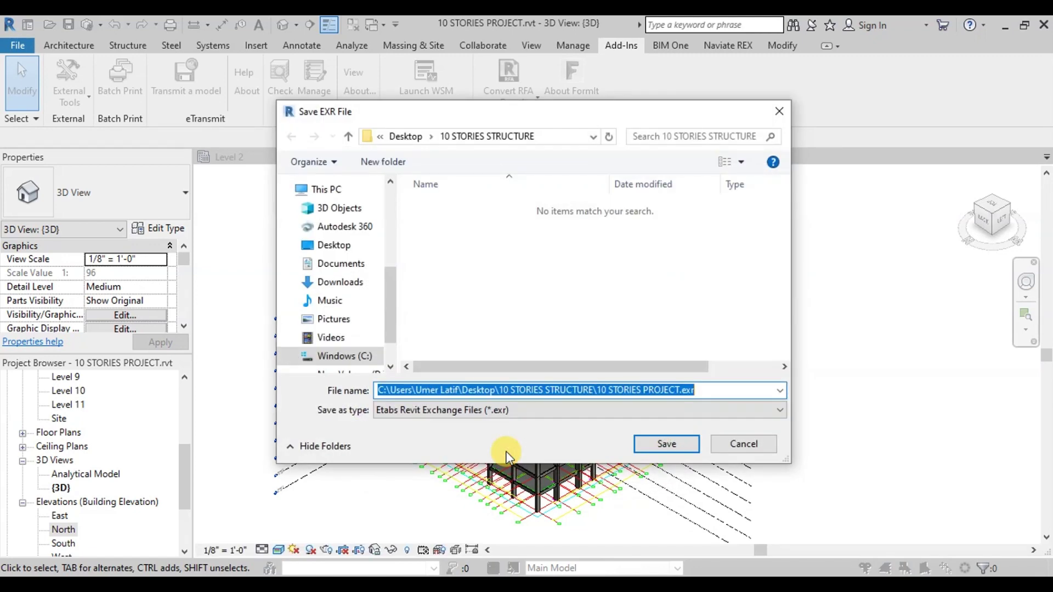
click(671, 443)
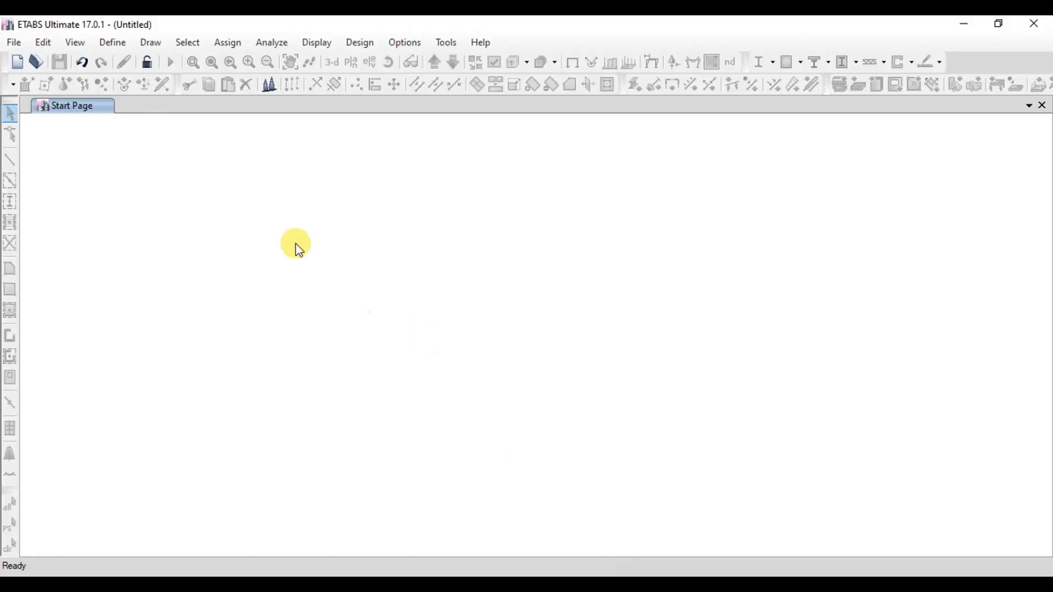
- Import 10 STORIES PROJECT.exr into ETABS as a Revit Structure exchange file
click(16, 44)
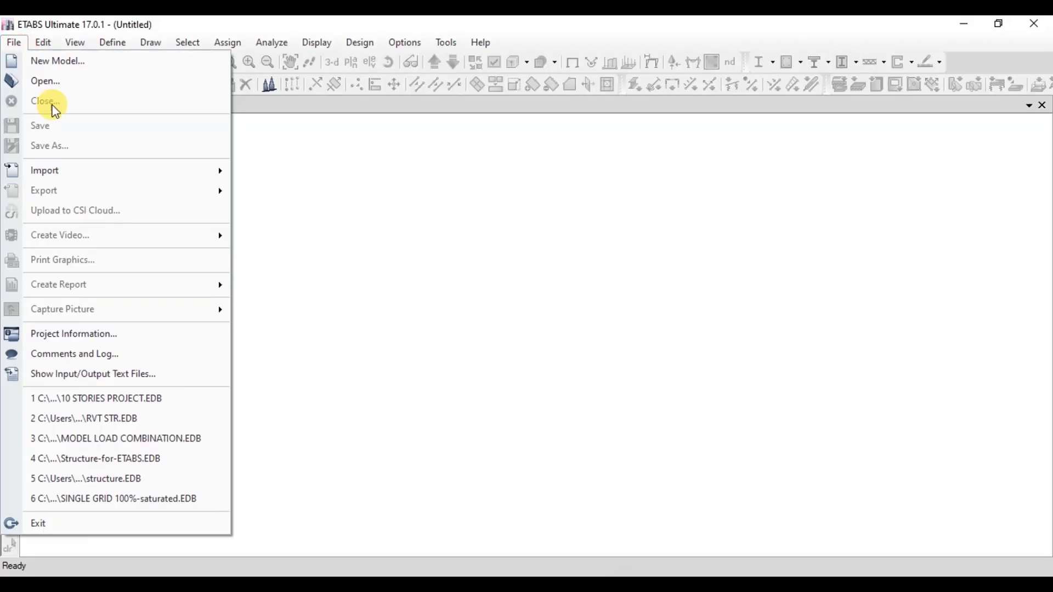
mouse_move(102, 173)
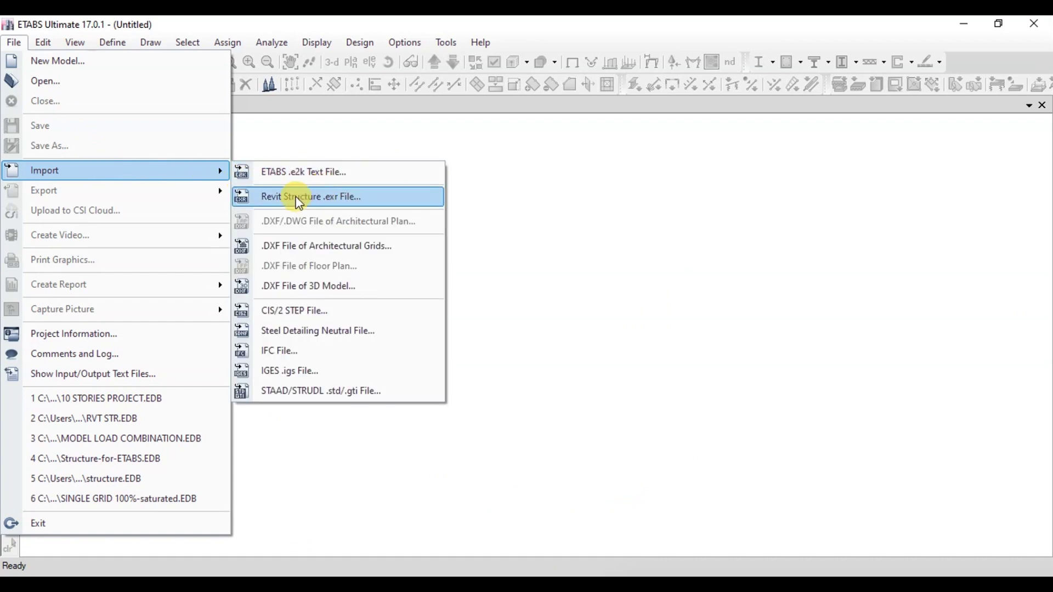
click(328, 202)
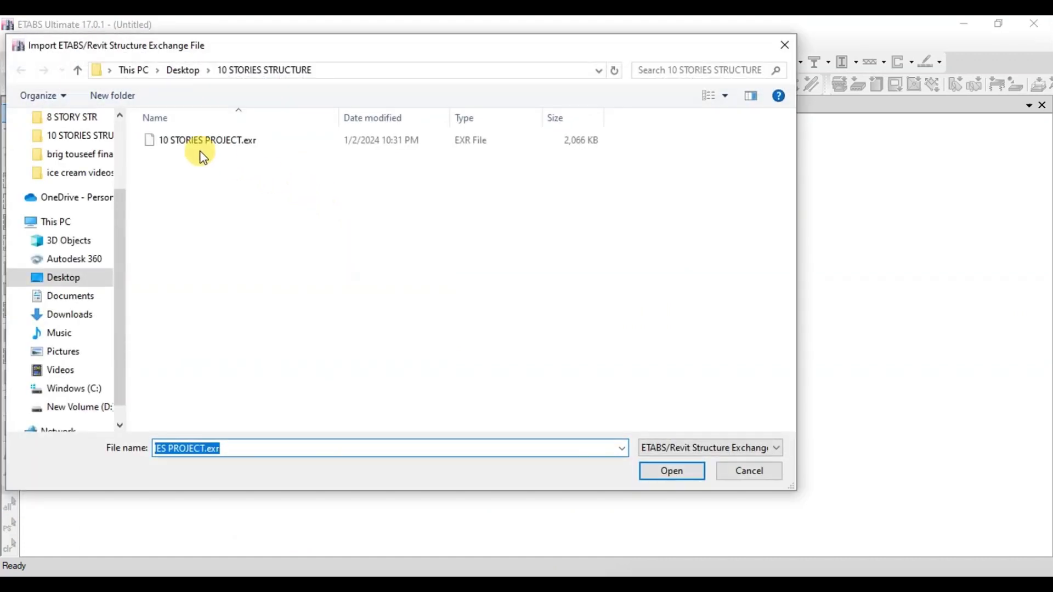
click(190, 141)
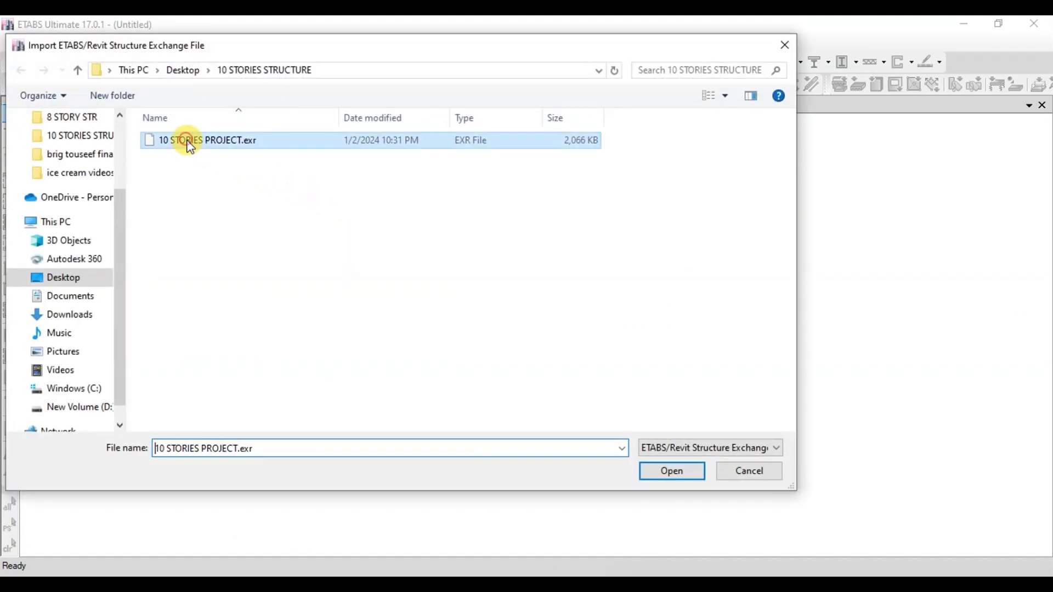
click(668, 467)
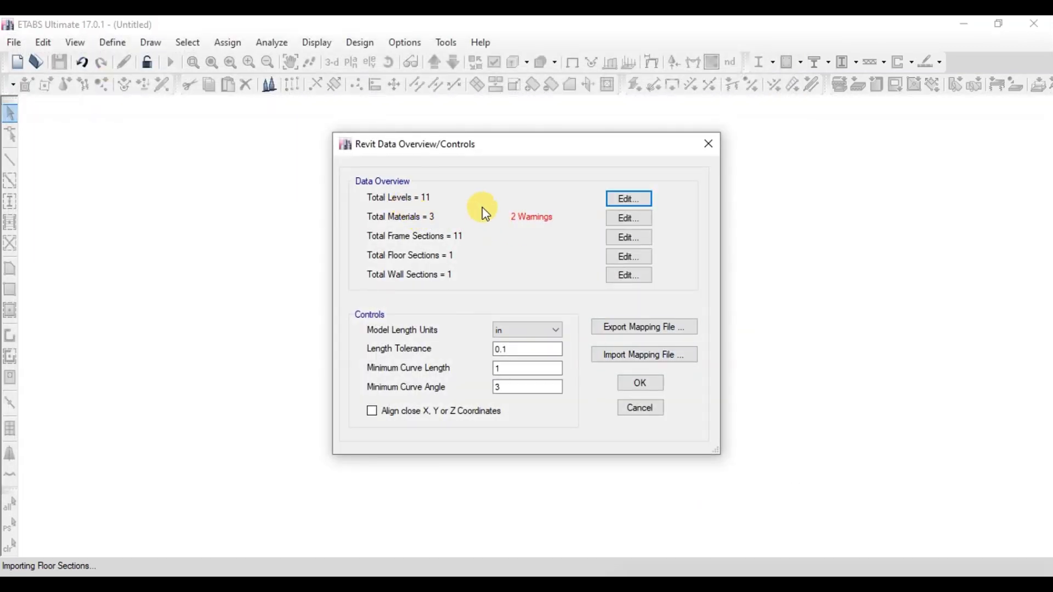
- Map the cast-in-place concrete, Default Wall and Default Floor materials to 4000Psi
click(628, 219)
click(606, 187)
click(630, 188)
click(631, 190)
click(534, 212)
click(538, 204)
click(564, 206)
click(550, 228)
click(541, 222)
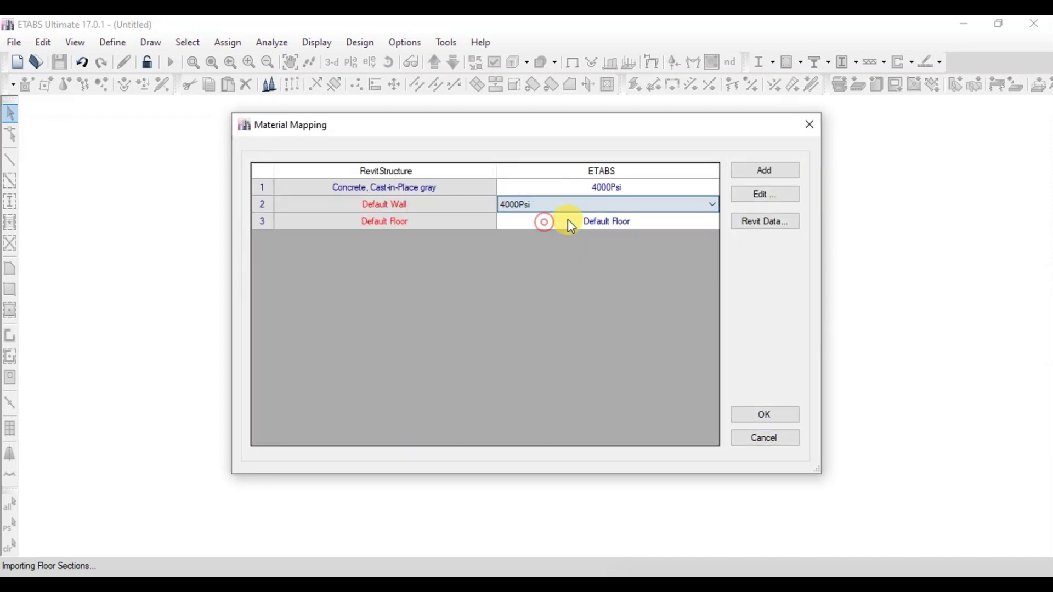
click(583, 220)
click(538, 246)
- Accept the import and save the model as 10 STORIES PROJECT.EDB
click(760, 417)
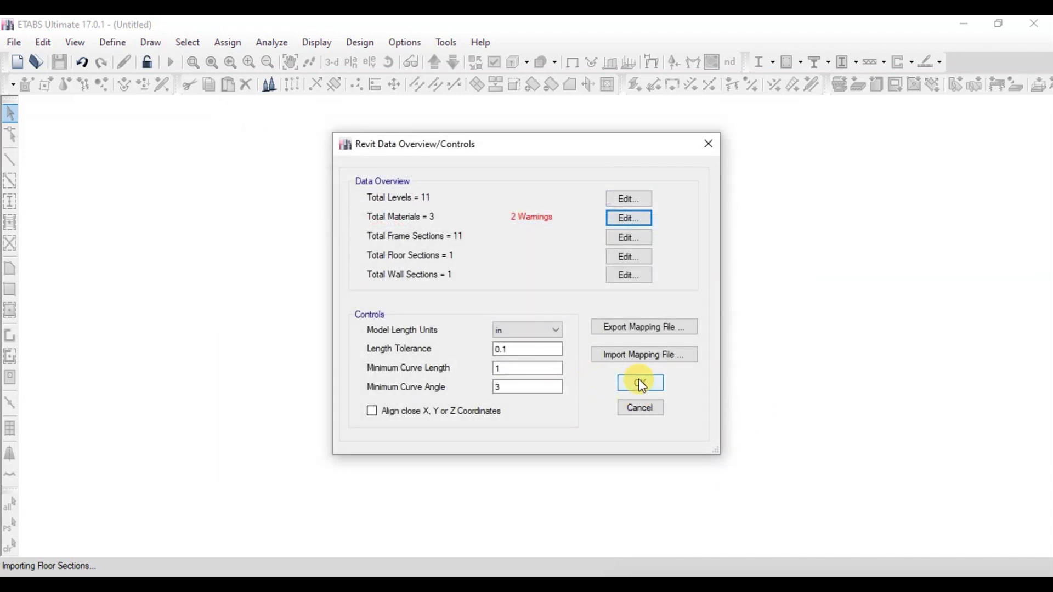
click(641, 384)
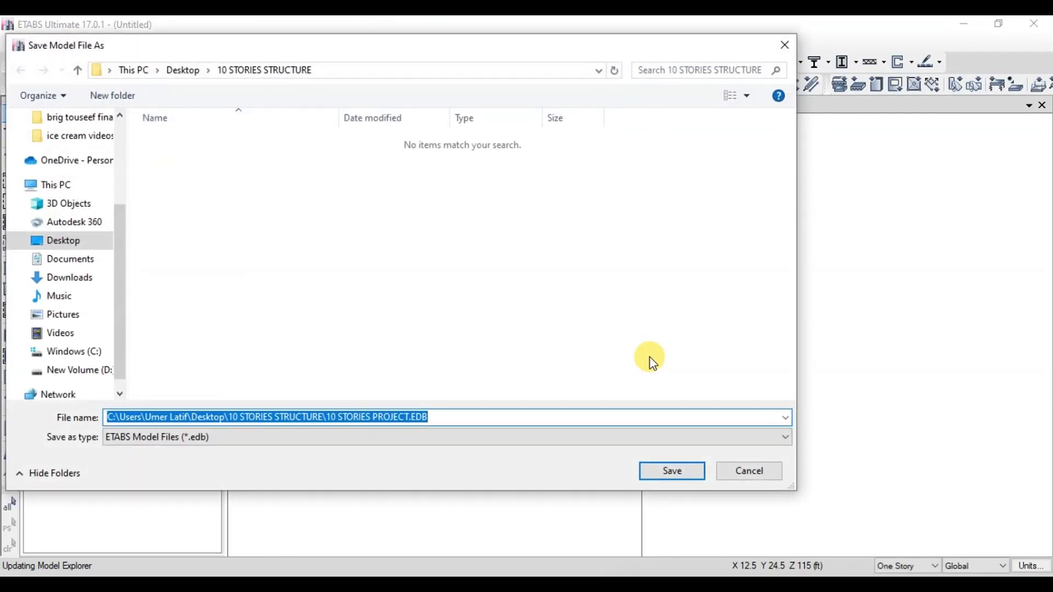
click(668, 472)
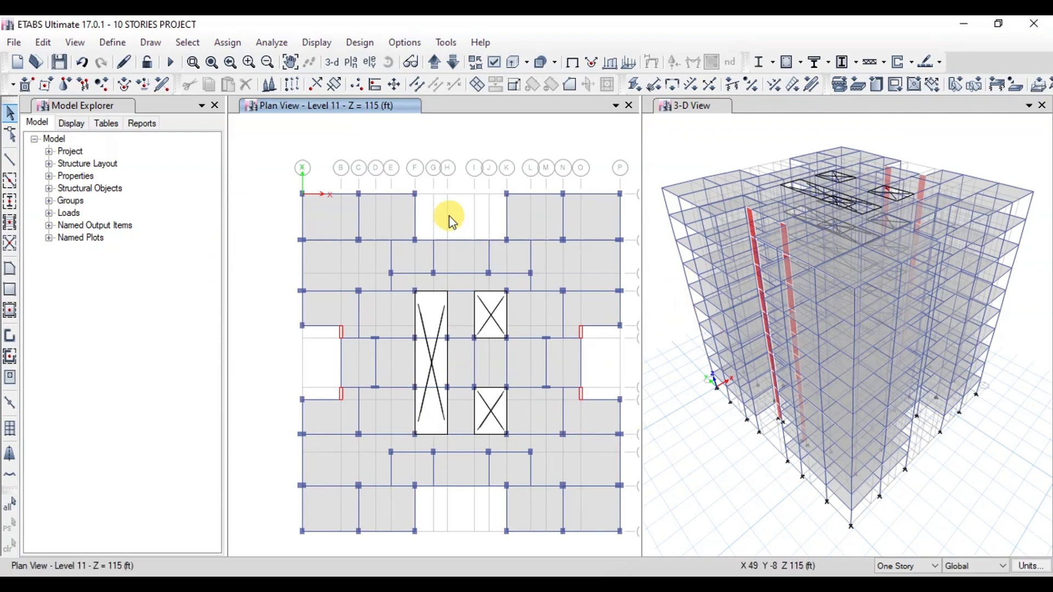
- Display the Base level plan view
click(347, 64)
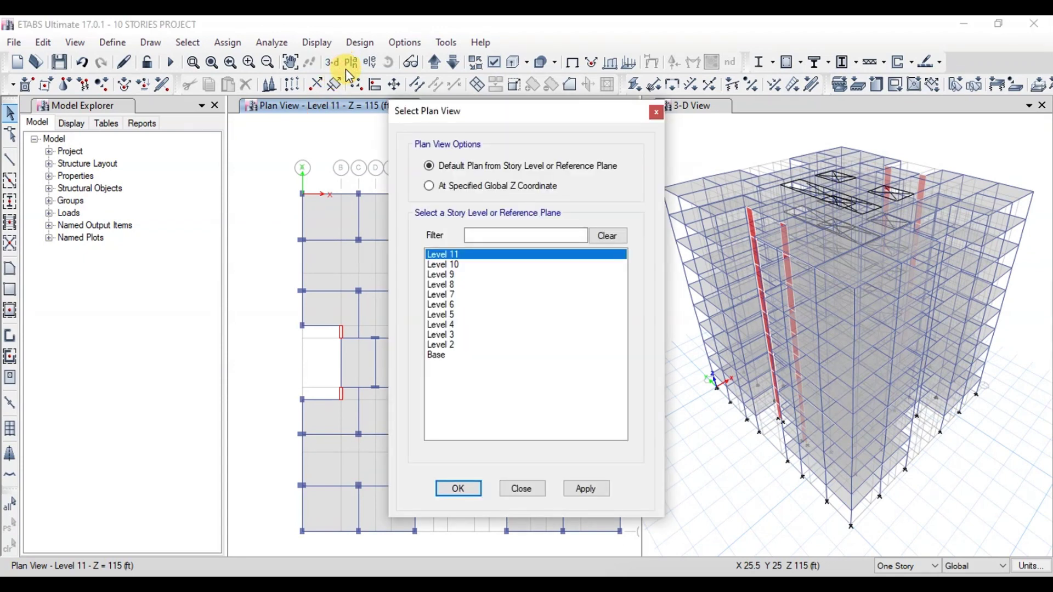
click(437, 356)
click(586, 490)
click(463, 487)
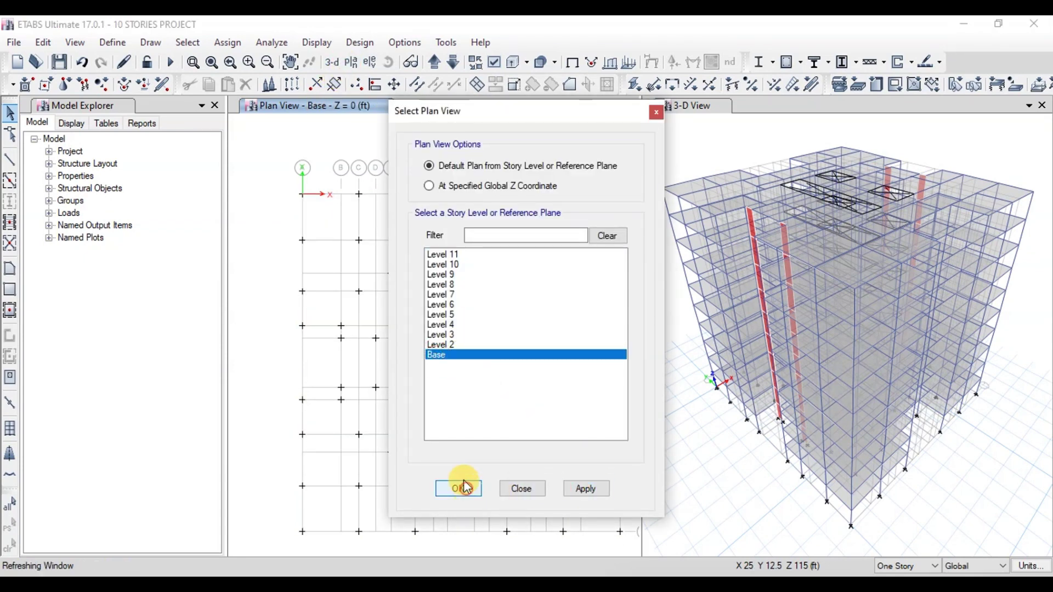
- Assign fully fixed restraints to every joint on the Base plan
drag(281, 178, 628, 547)
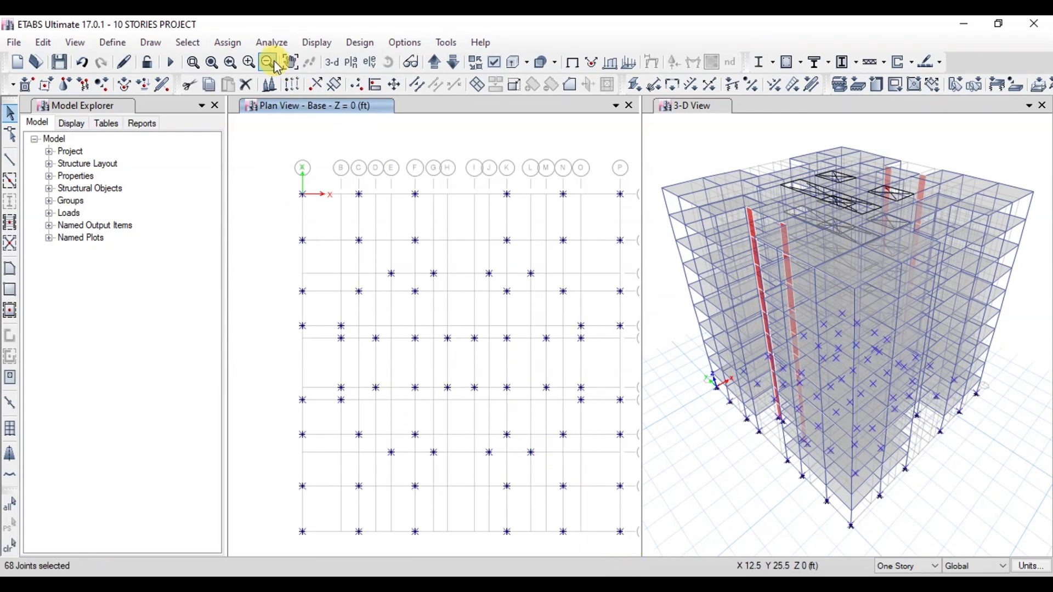
click(235, 43)
mouse_move(249, 61)
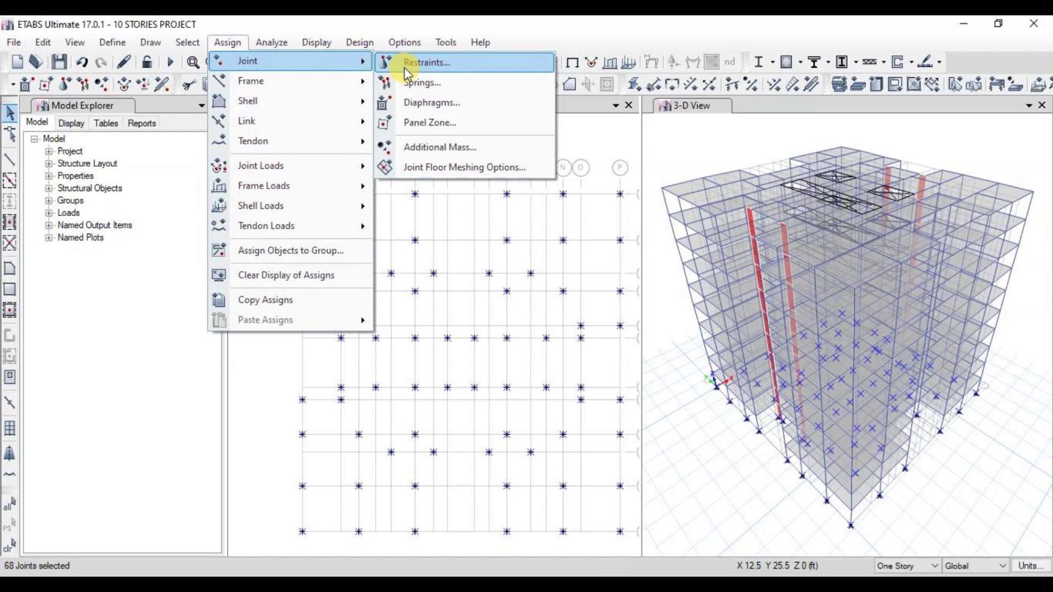
click(427, 62)
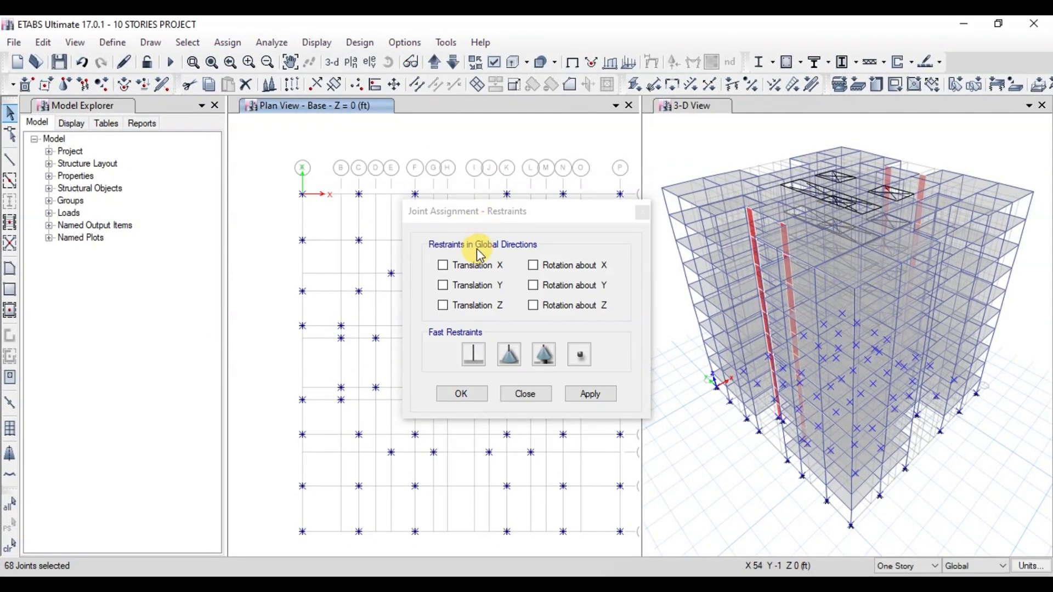
click(474, 356)
click(585, 393)
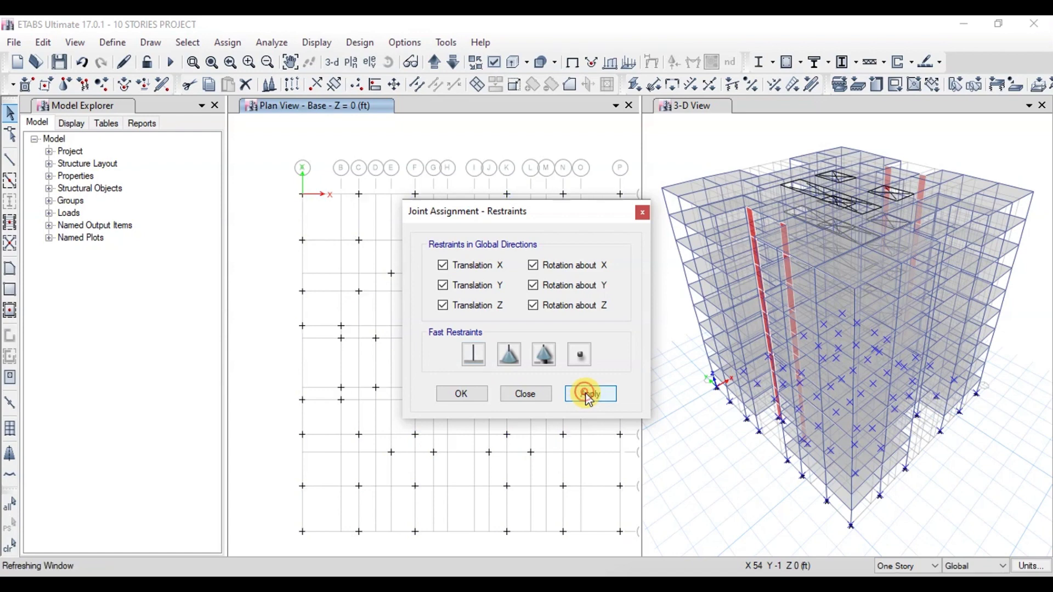
click(465, 394)
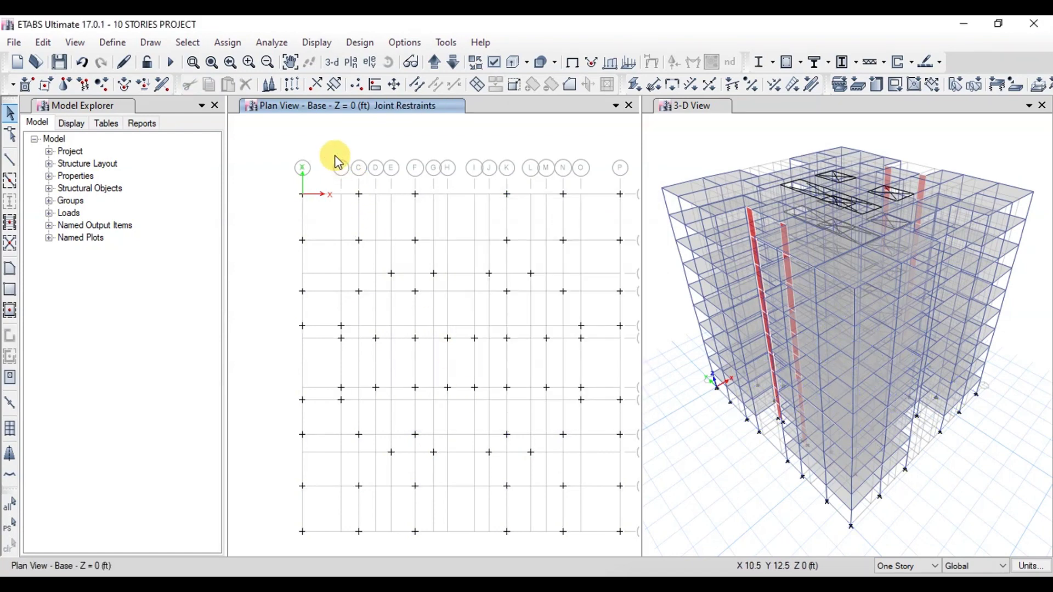
- Move the plan up to Level 2, check the 3-D view, and return to the Level 2 plan
click(434, 62)
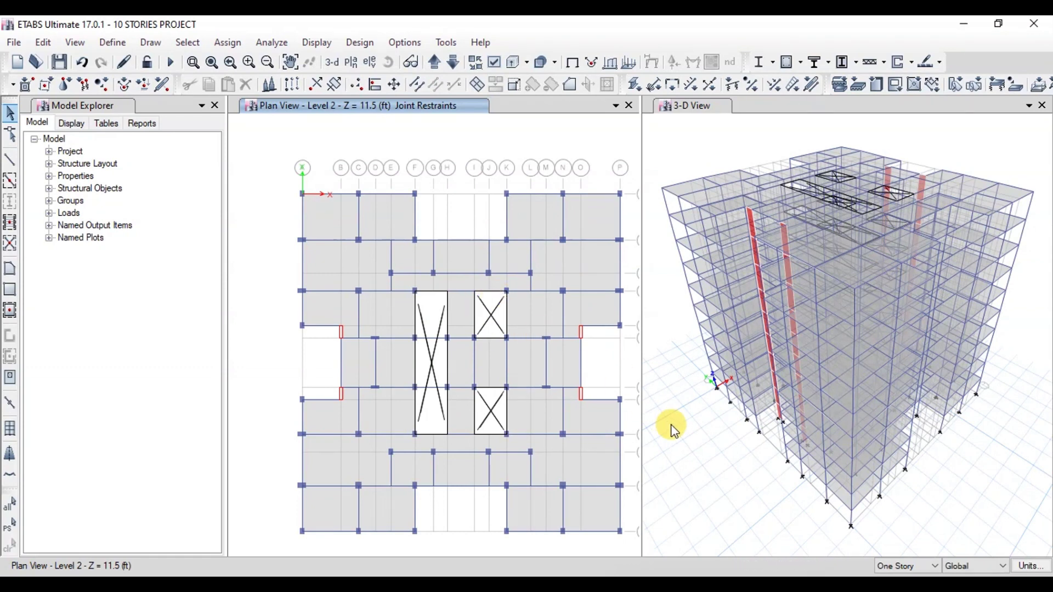
click(718, 439)
scroll(719, 441, down, 3)
scroll(723, 443, up, 3)
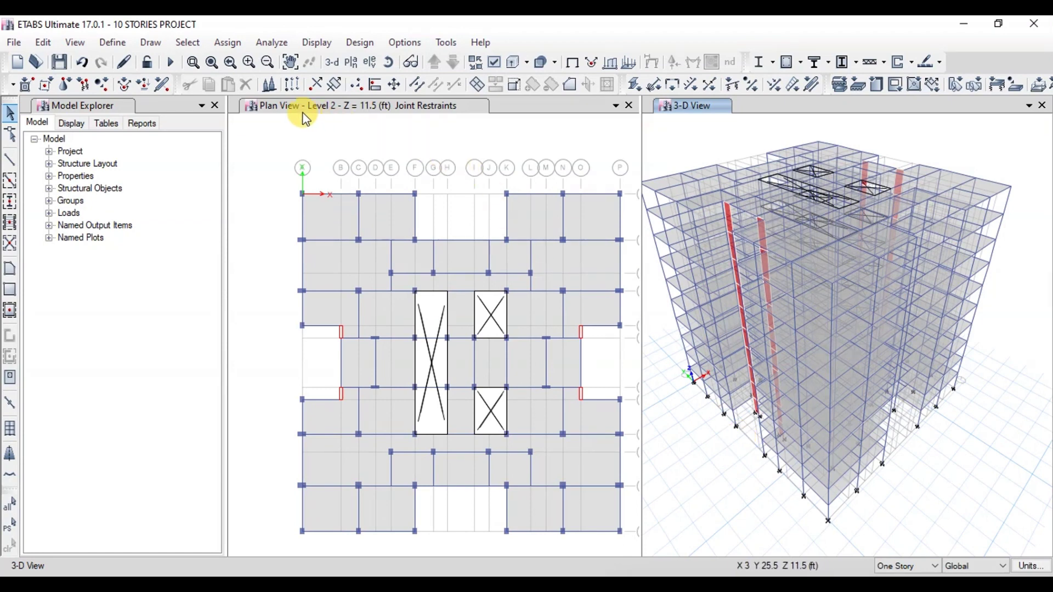
click(282, 105)
click(111, 42)
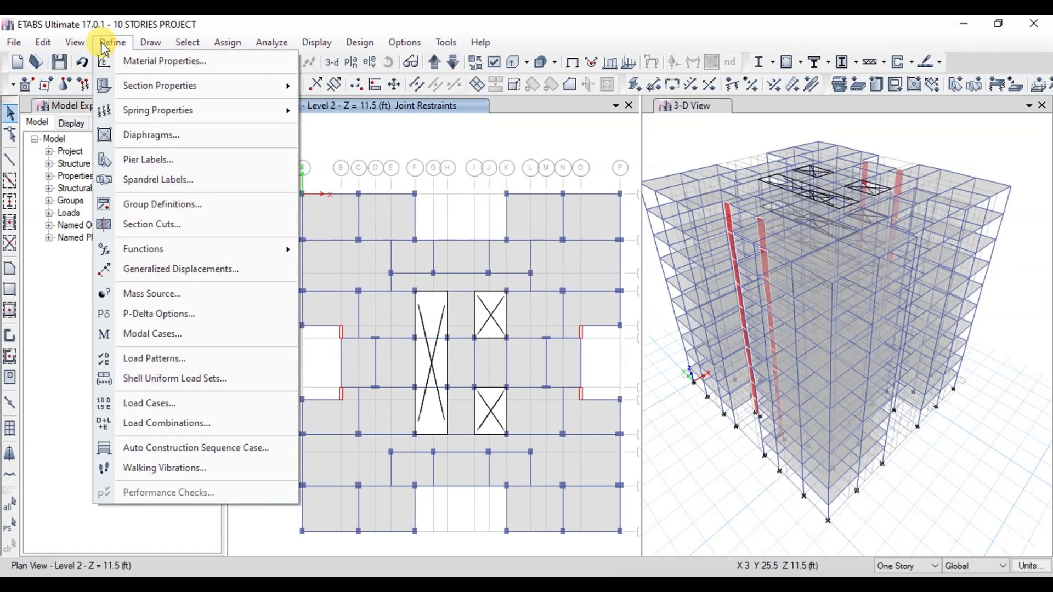
click(133, 61)
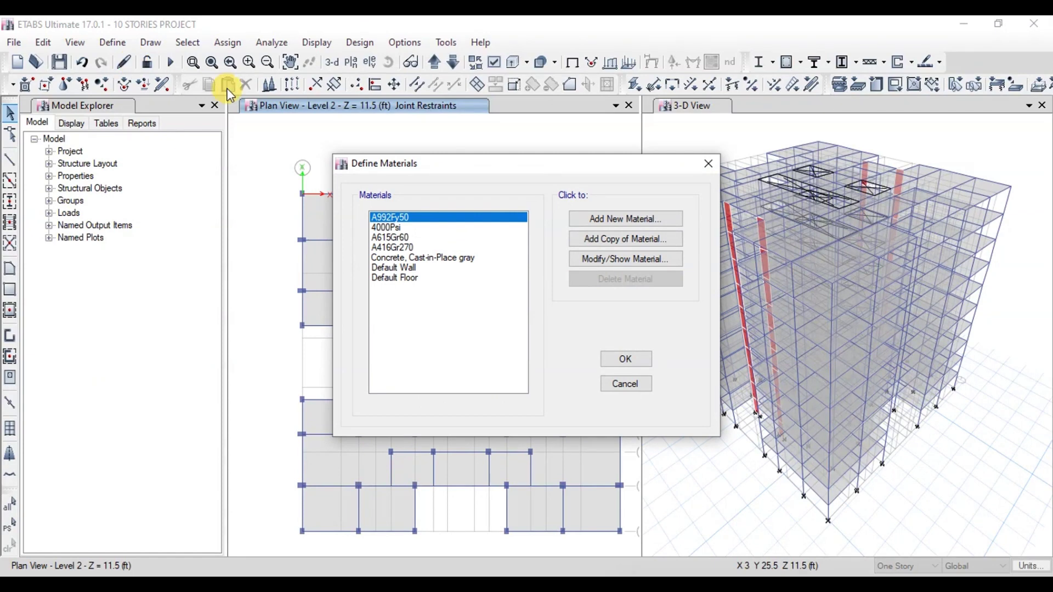
click(390, 227)
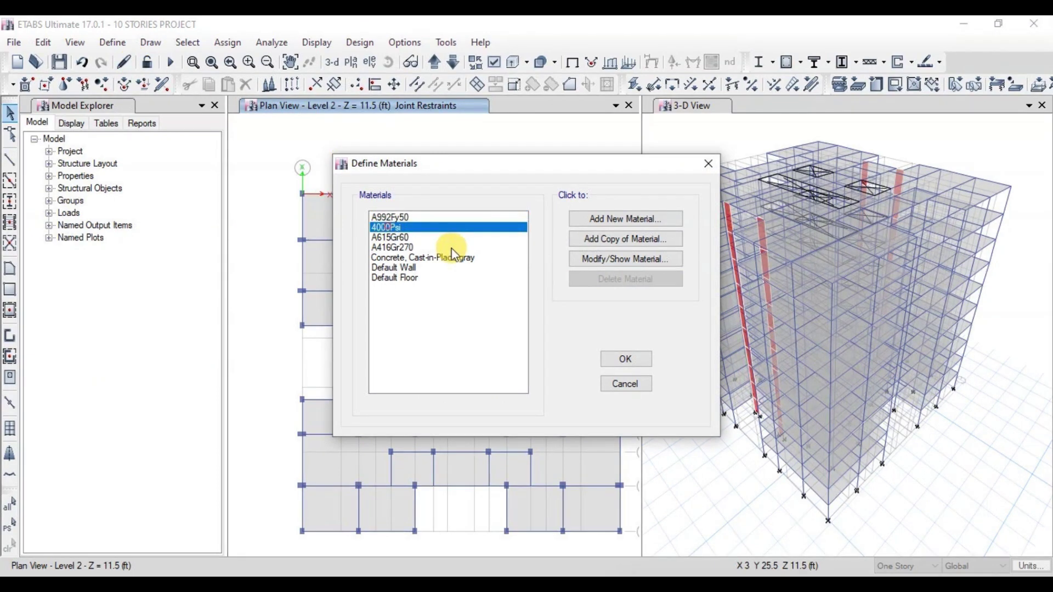
click(591, 259)
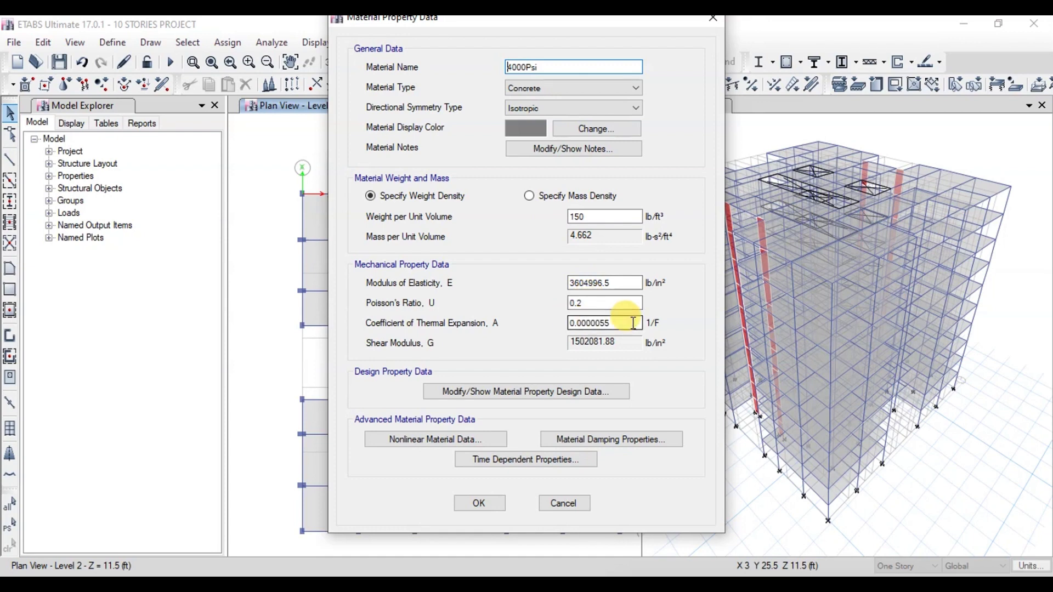
click(473, 501)
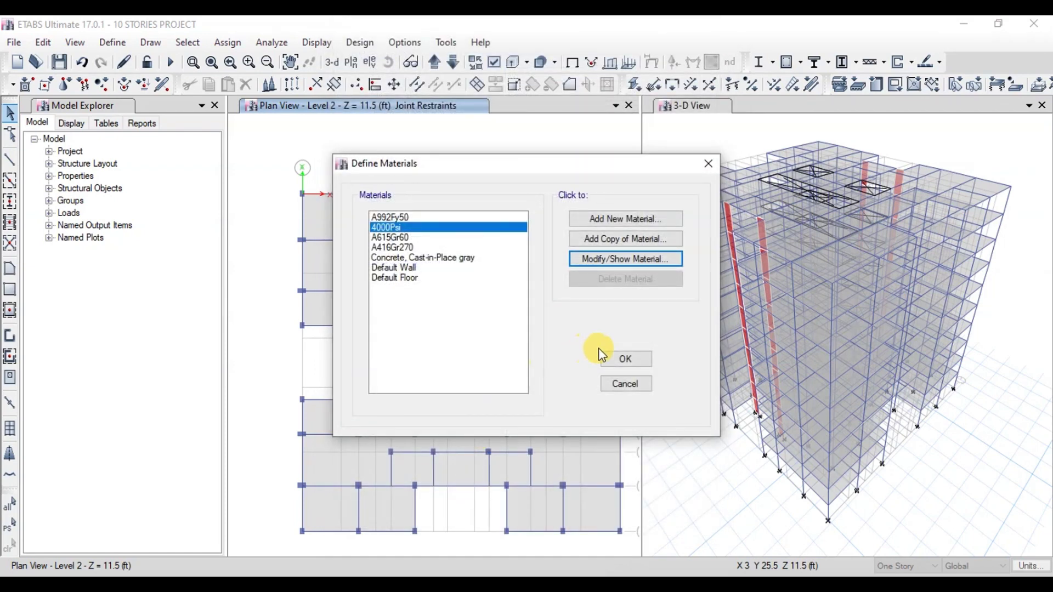
click(617, 360)
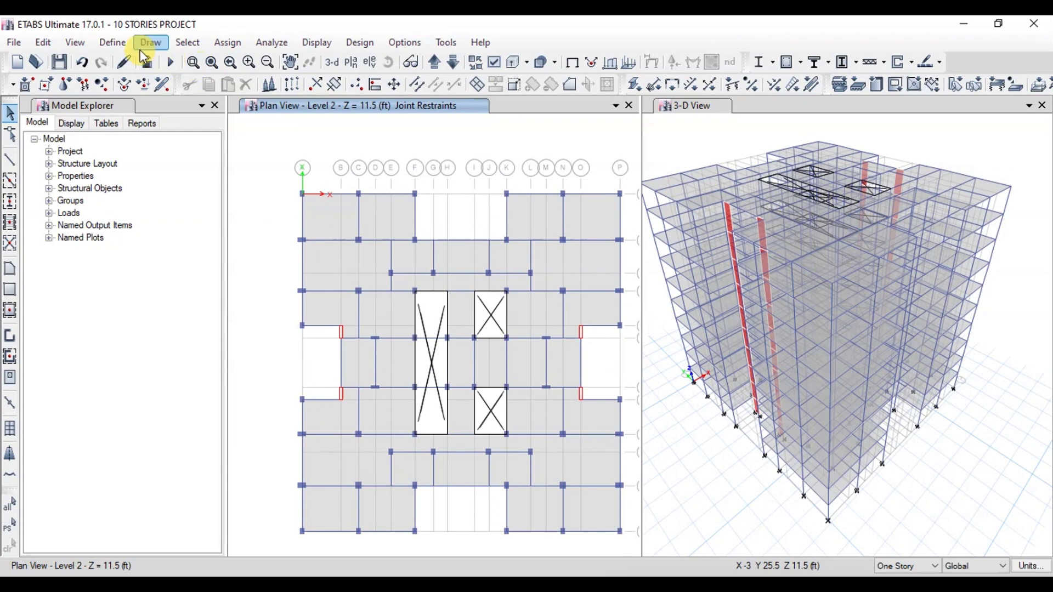
click(112, 43)
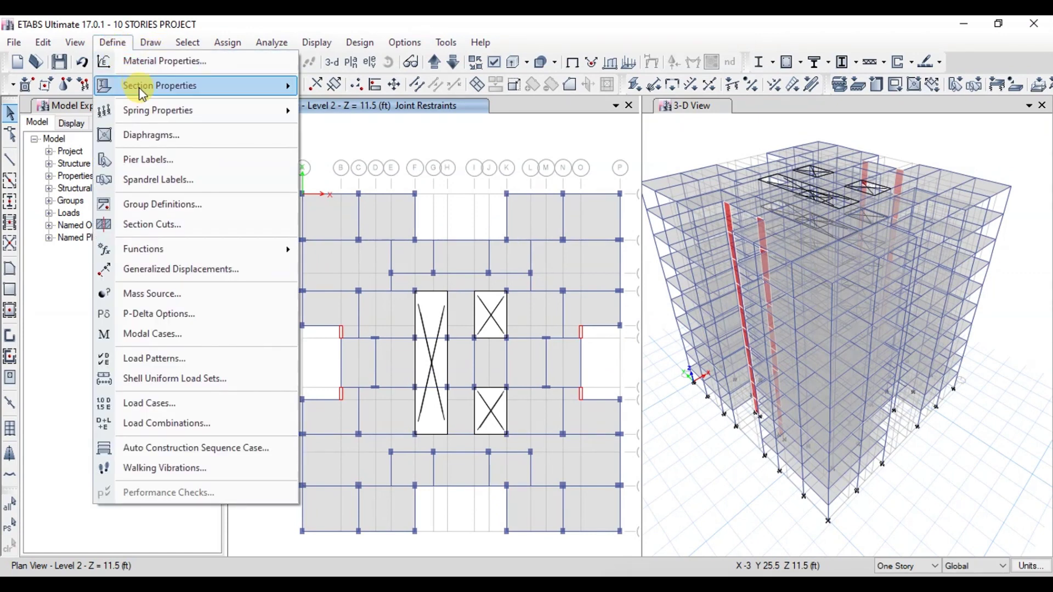
mouse_move(139, 87)
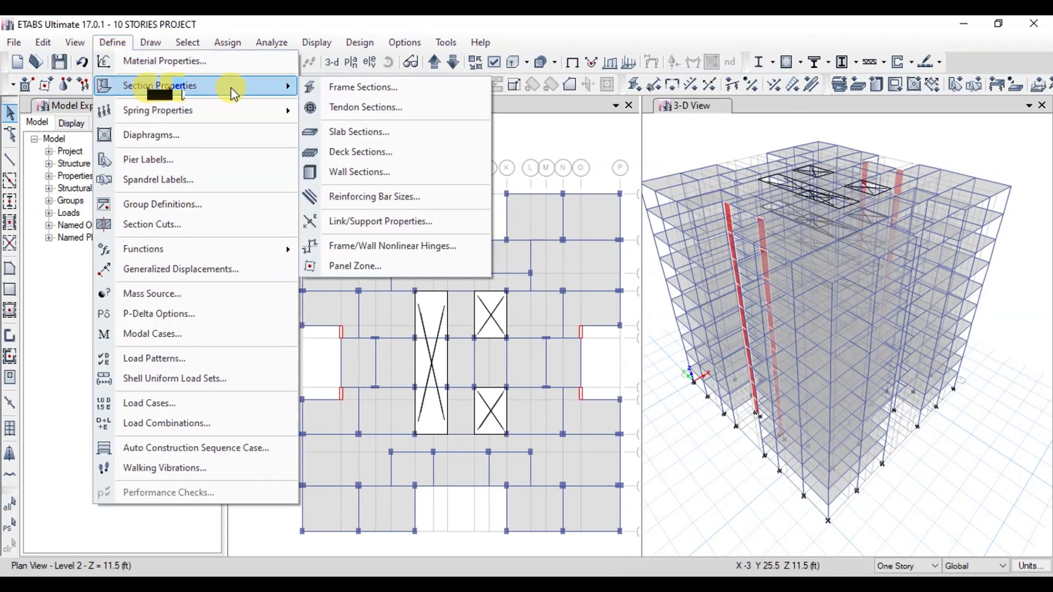
click(327, 95)
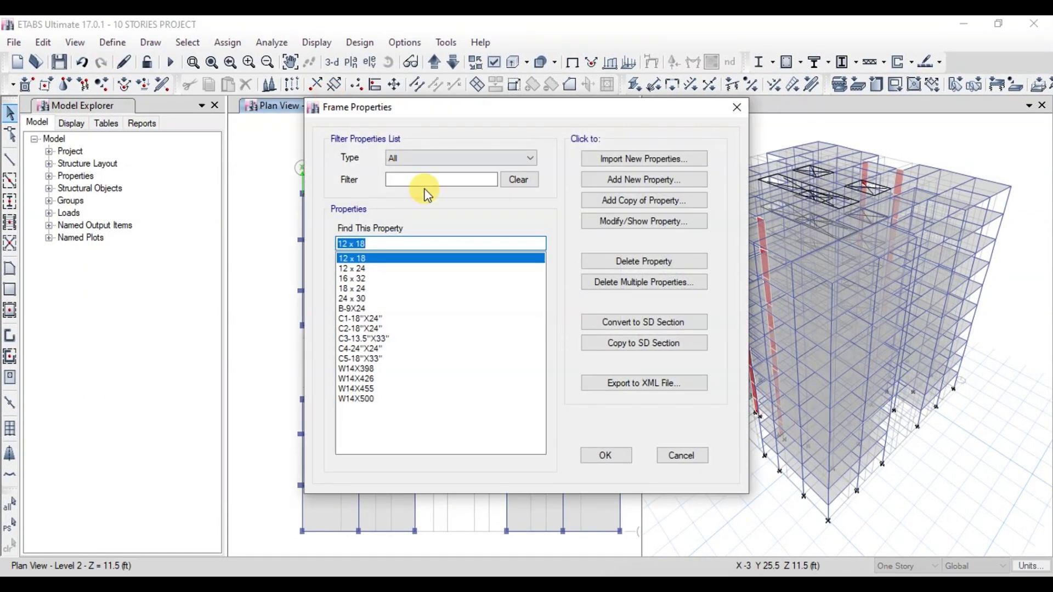
click(360, 309)
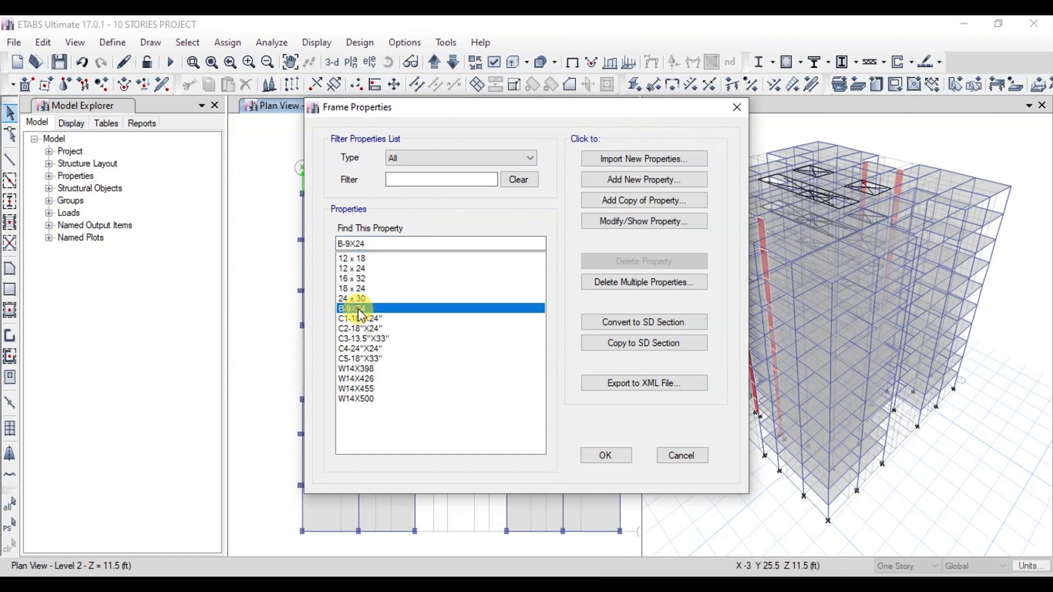
click(638, 225)
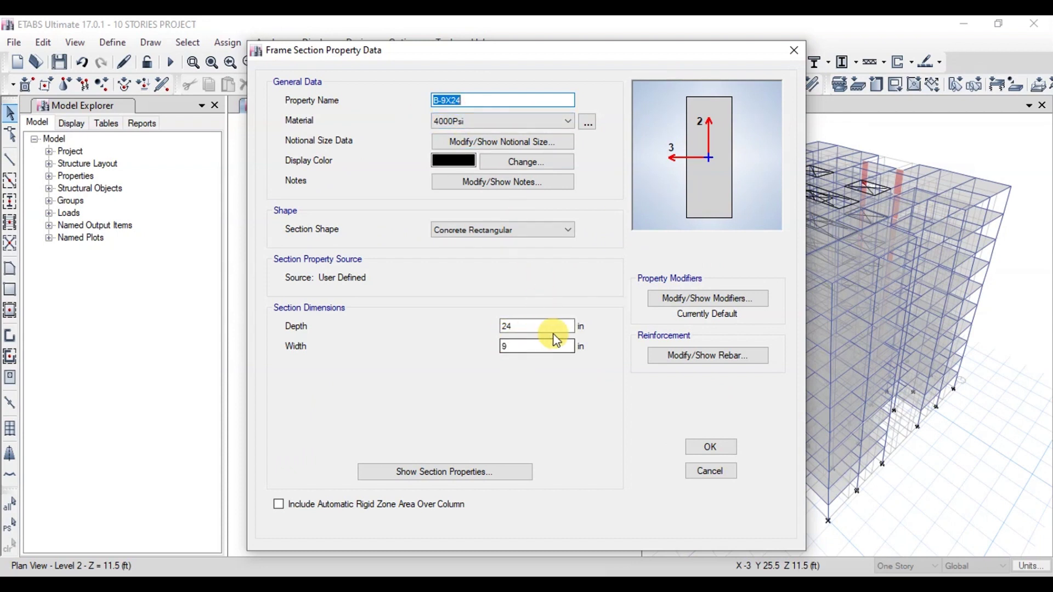
click(700, 355)
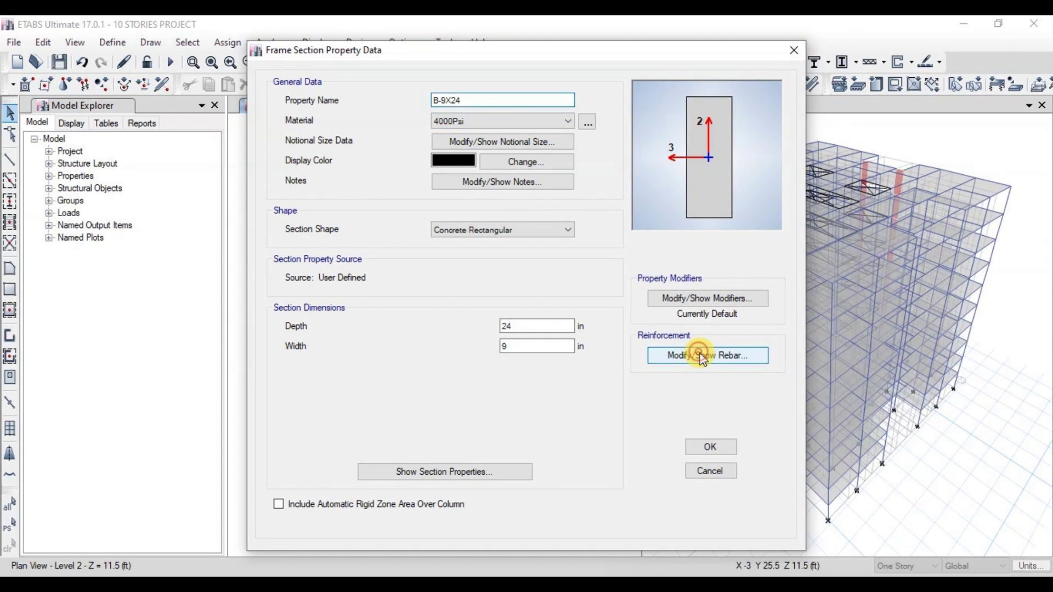
click(700, 355)
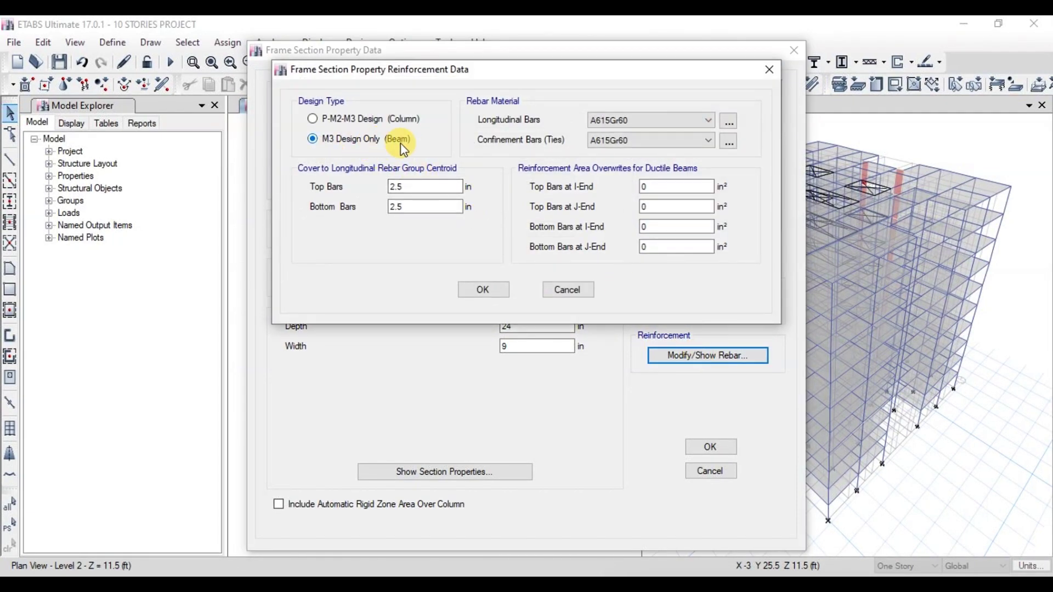
click(483, 290)
click(702, 449)
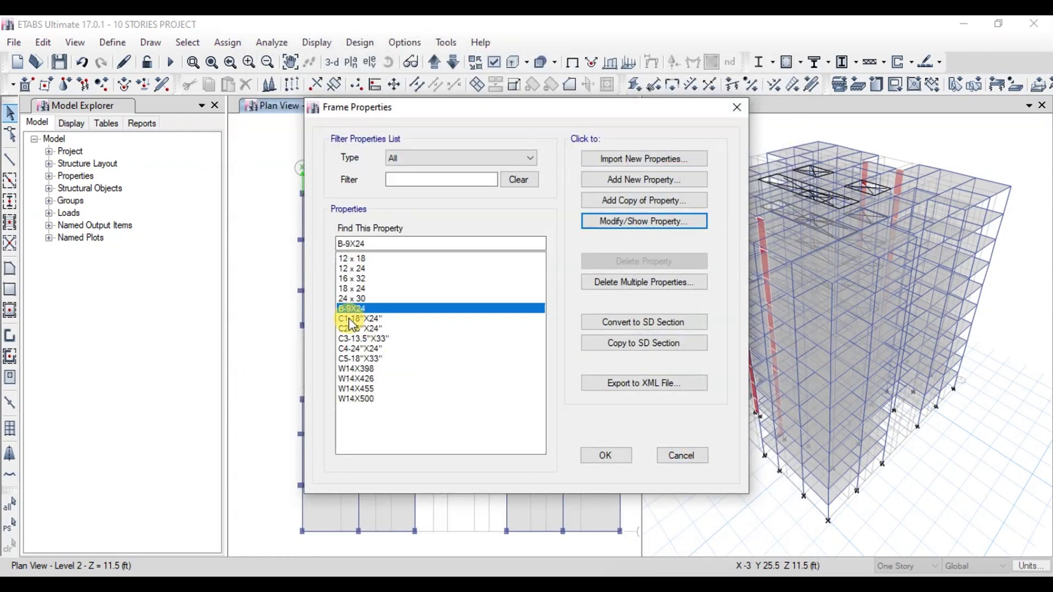
click(354, 318)
click(584, 224)
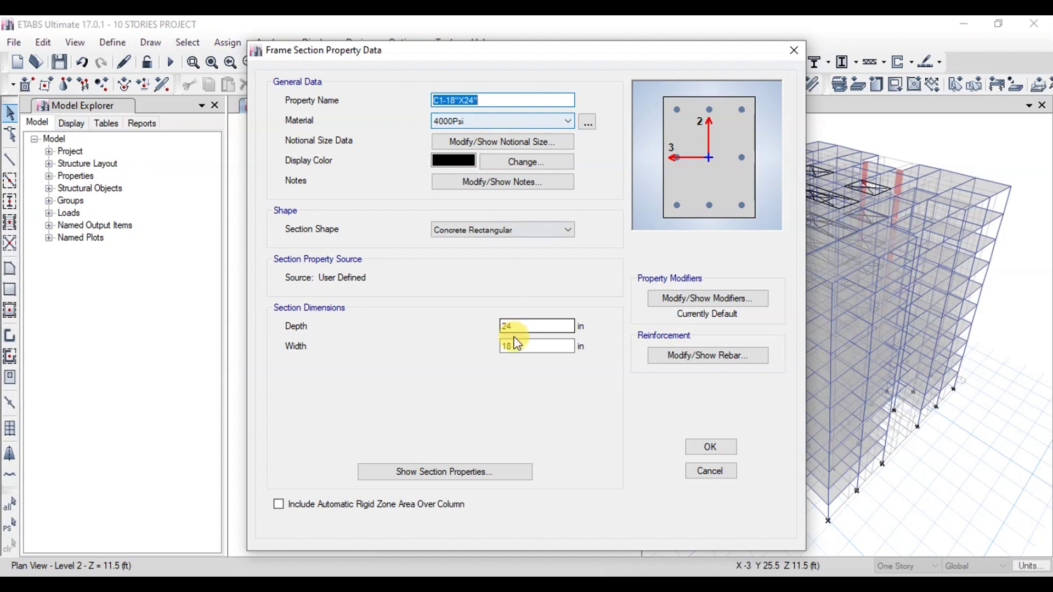
click(714, 361)
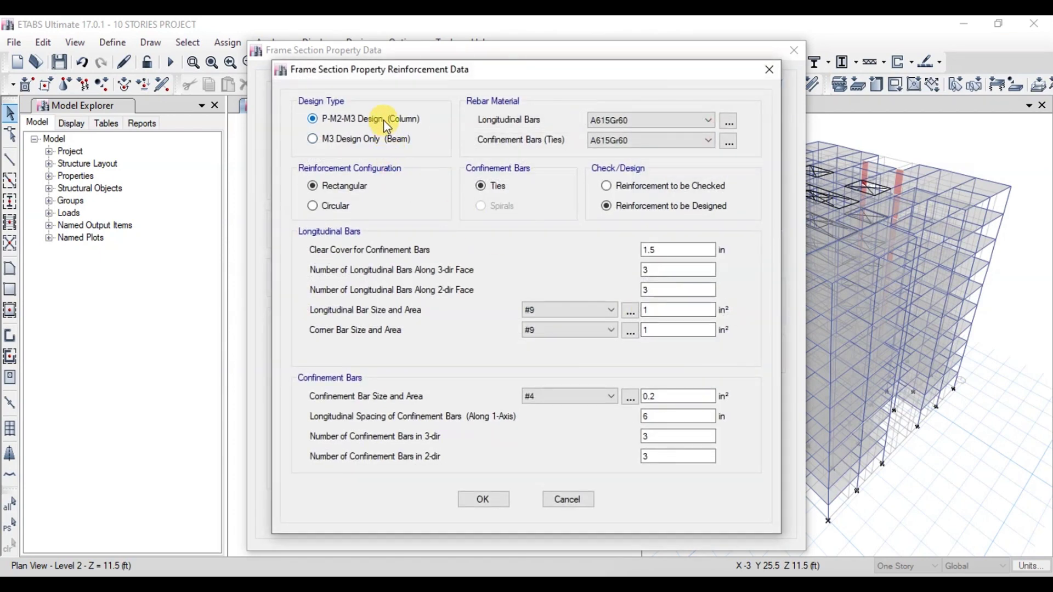
click(482, 499)
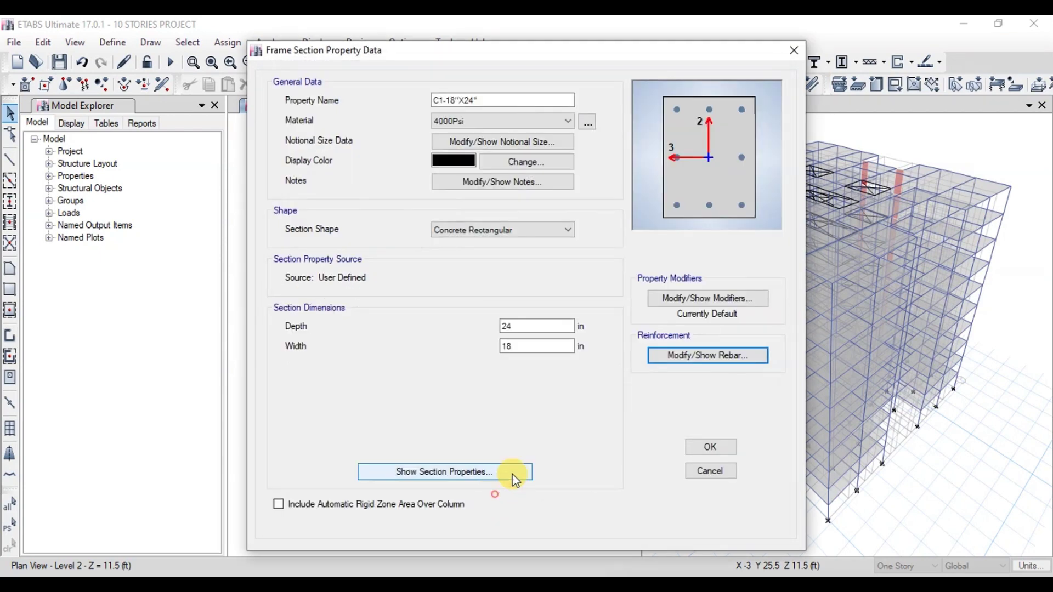
click(696, 442)
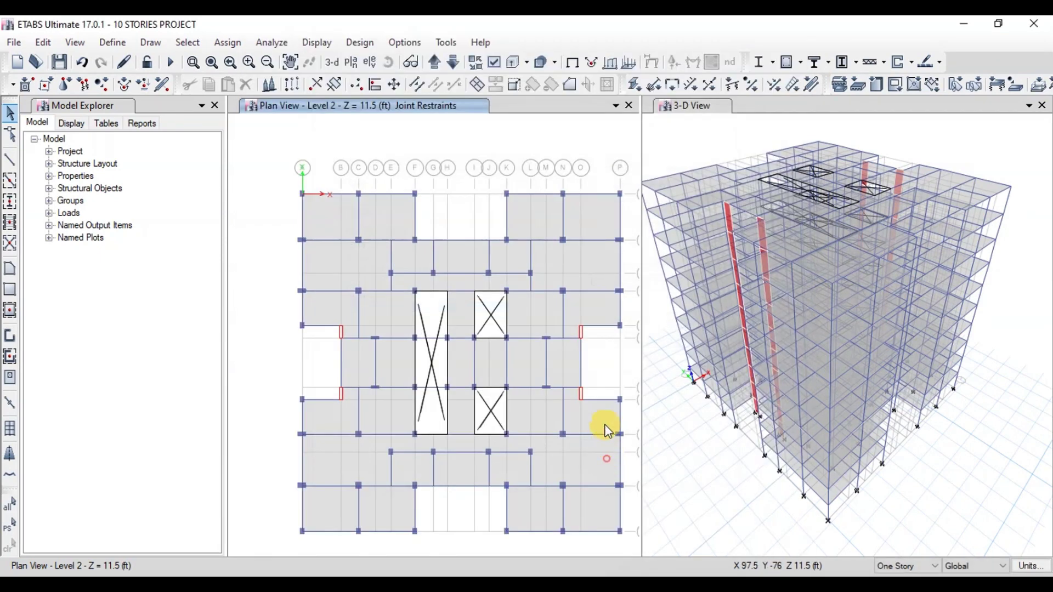
click(114, 44)
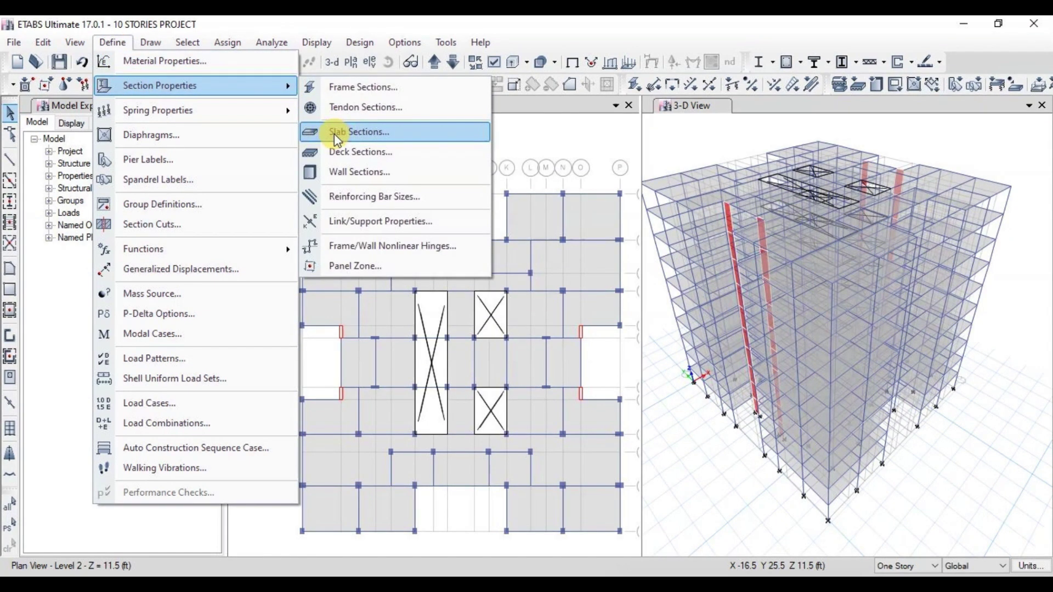
- Delete the Plank1 and Slab1 slab section properties
click(337, 136)
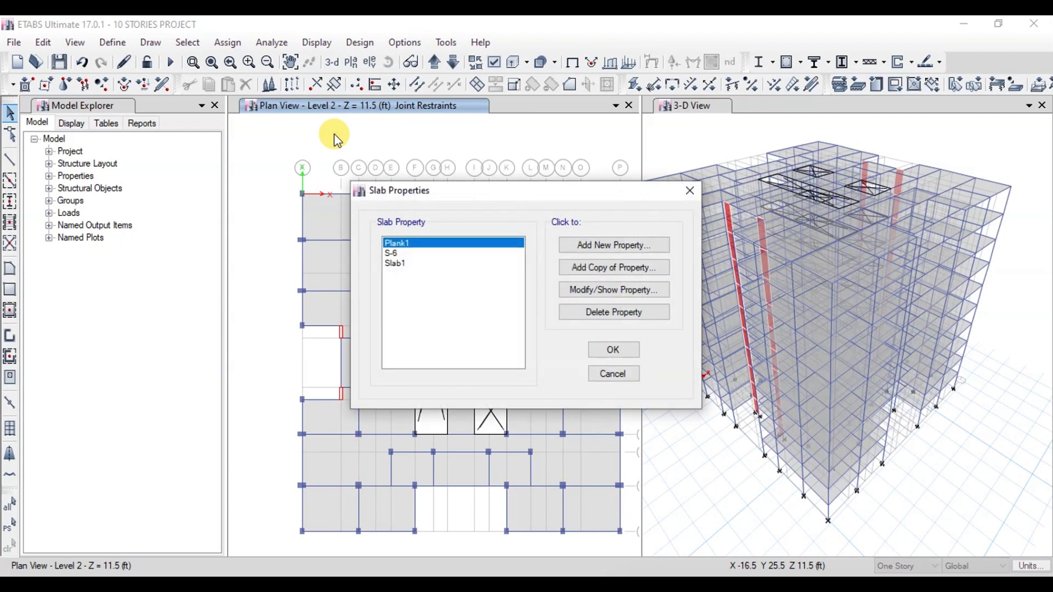
click(574, 309)
click(535, 354)
click(395, 253)
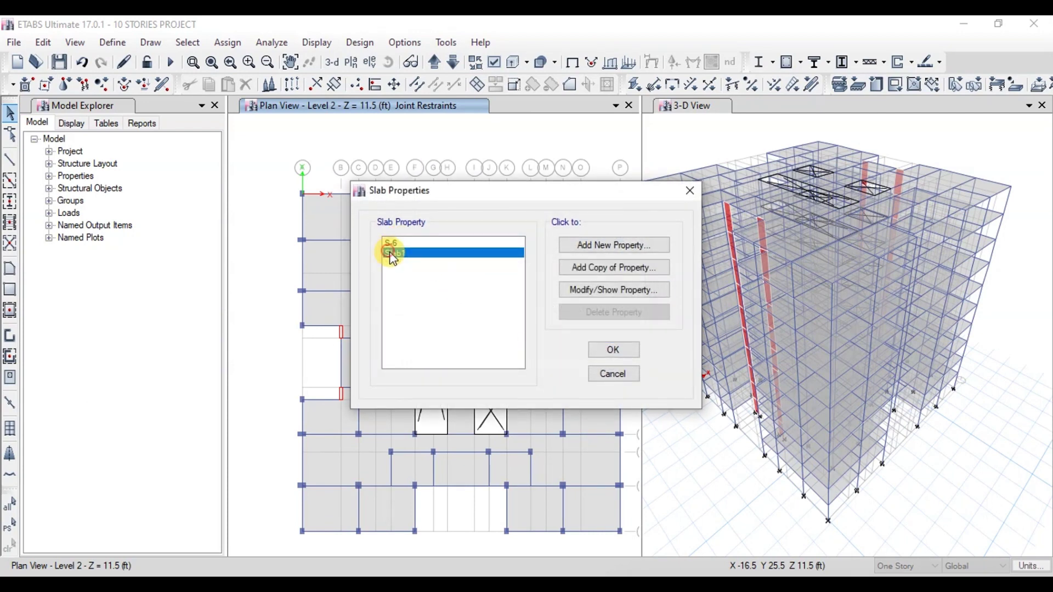
click(590, 311)
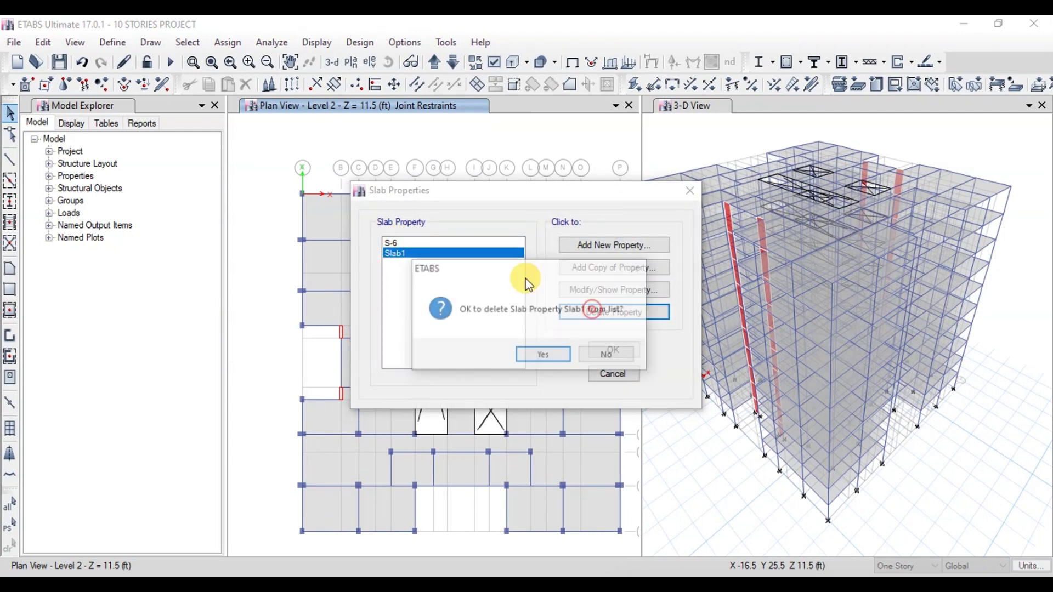
click(543, 354)
- Confirm S-6 stays a 6 in, 4000Psi Shell-Thin slab and close the slab list
click(587, 290)
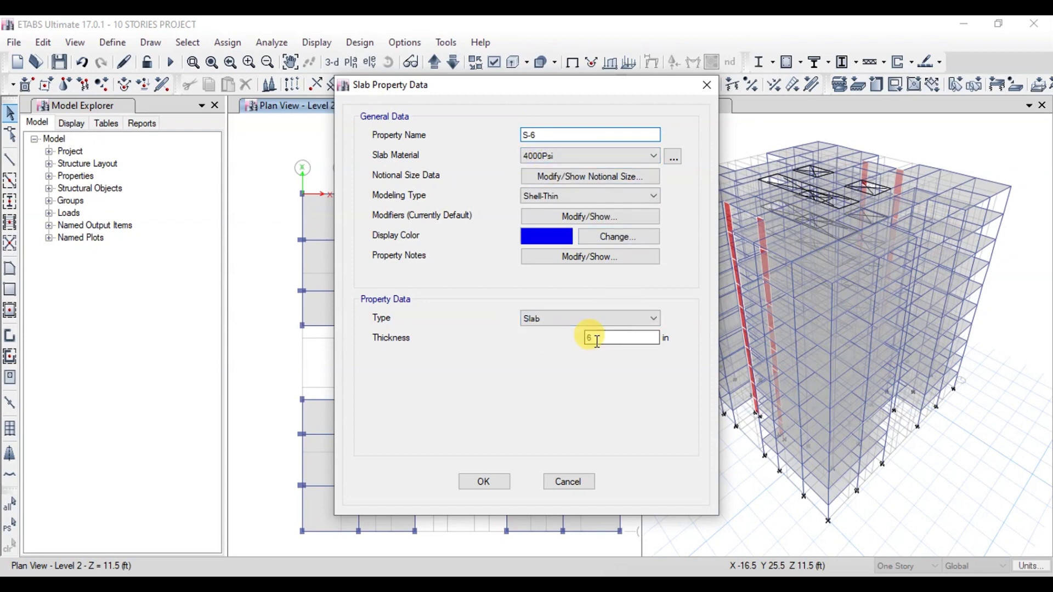
click(490, 482)
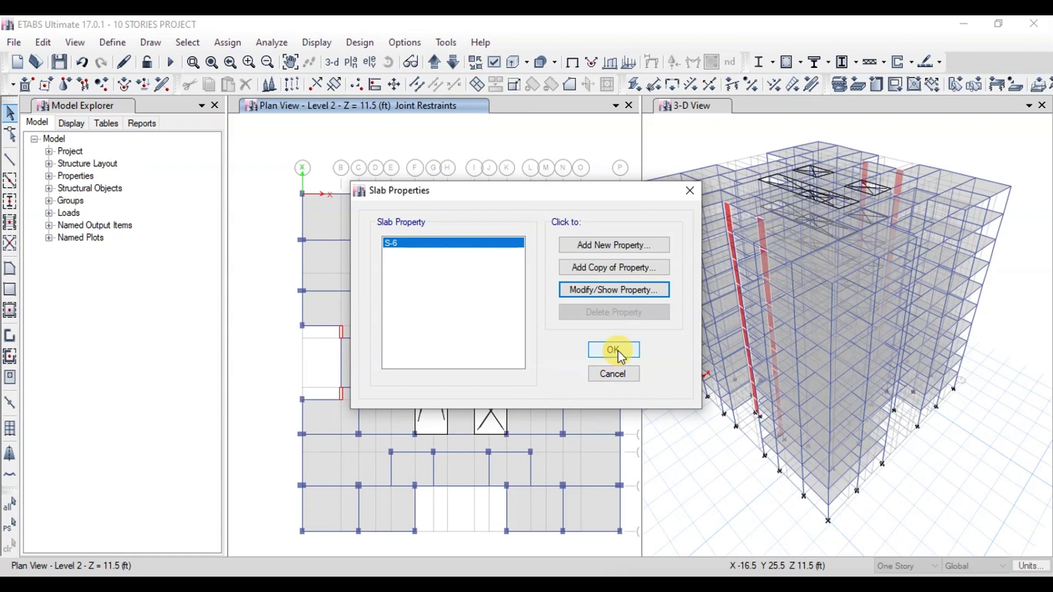
click(620, 356)
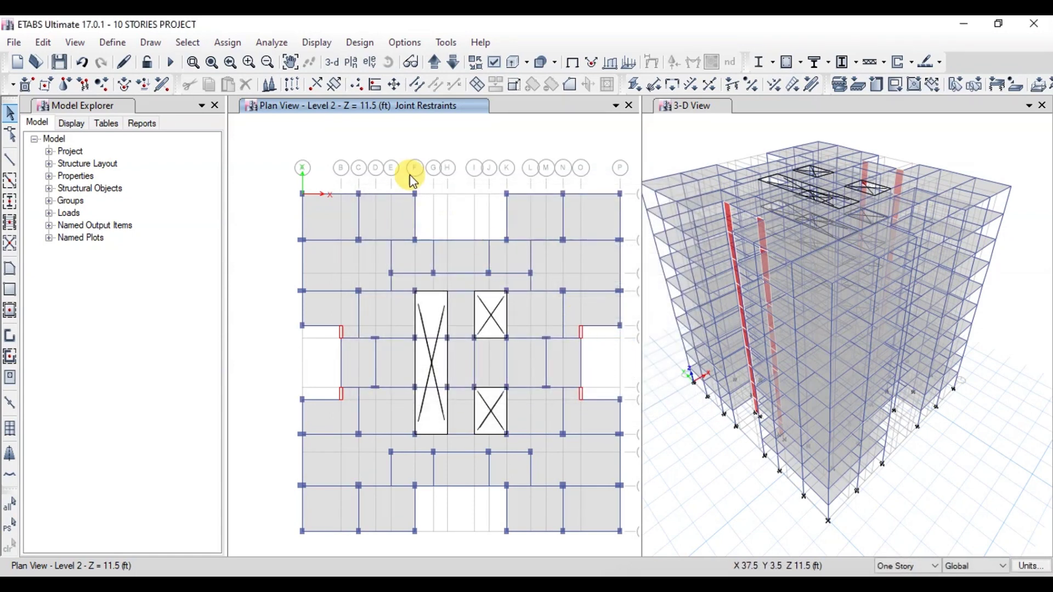
click(196, 44)
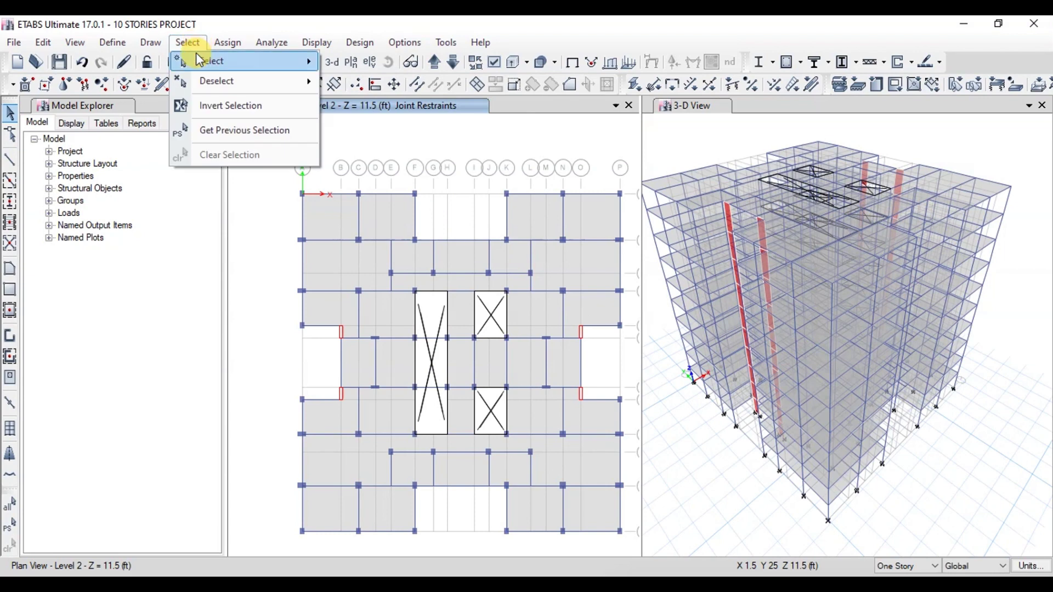
- Select every slab with the S-6 slab section
mouse_move(214, 61)
mouse_move(410, 195)
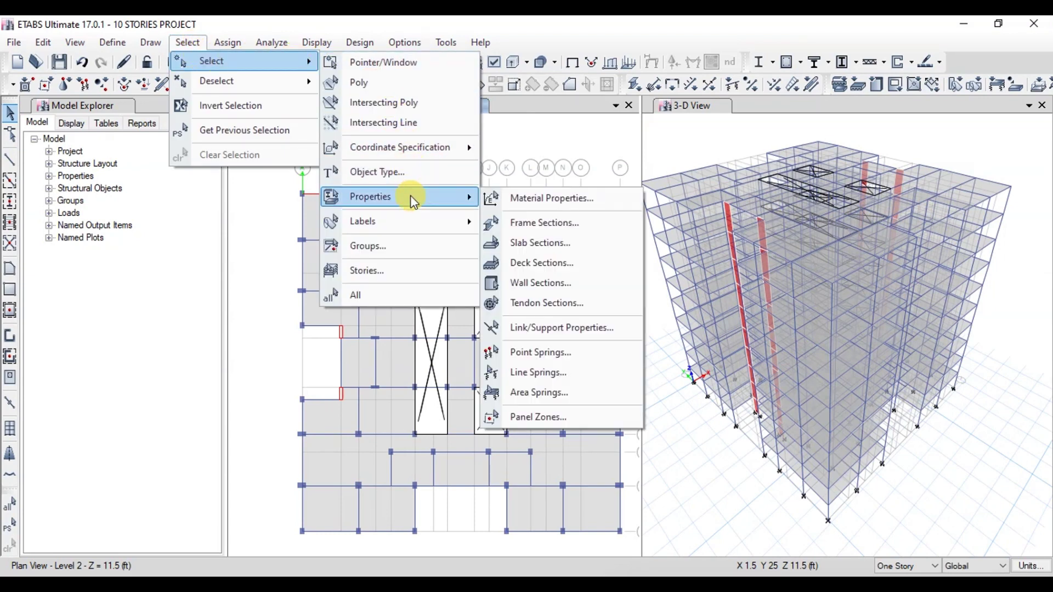
click(524, 243)
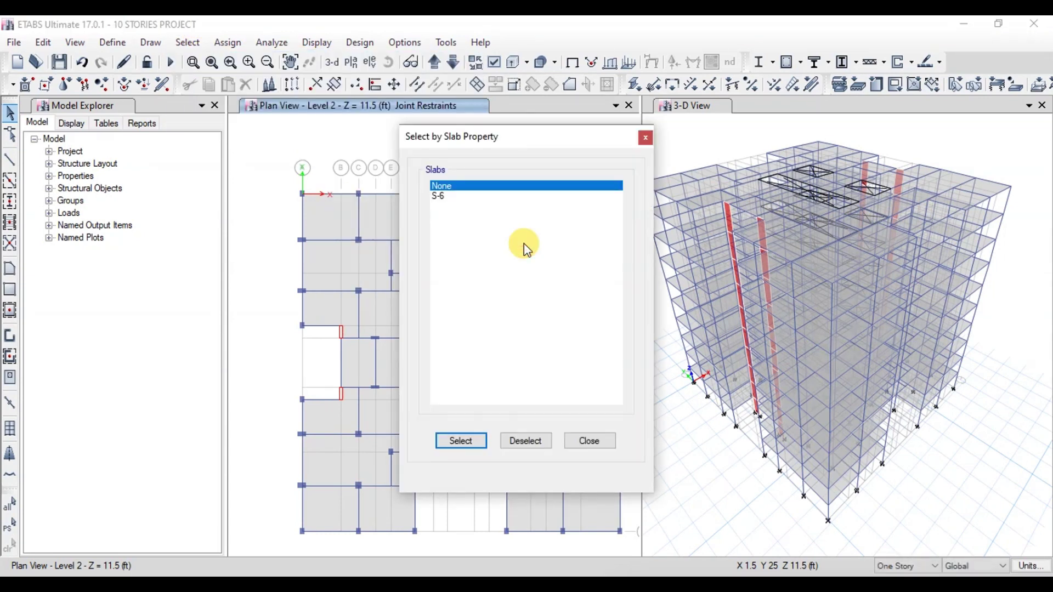
click(436, 195)
click(464, 441)
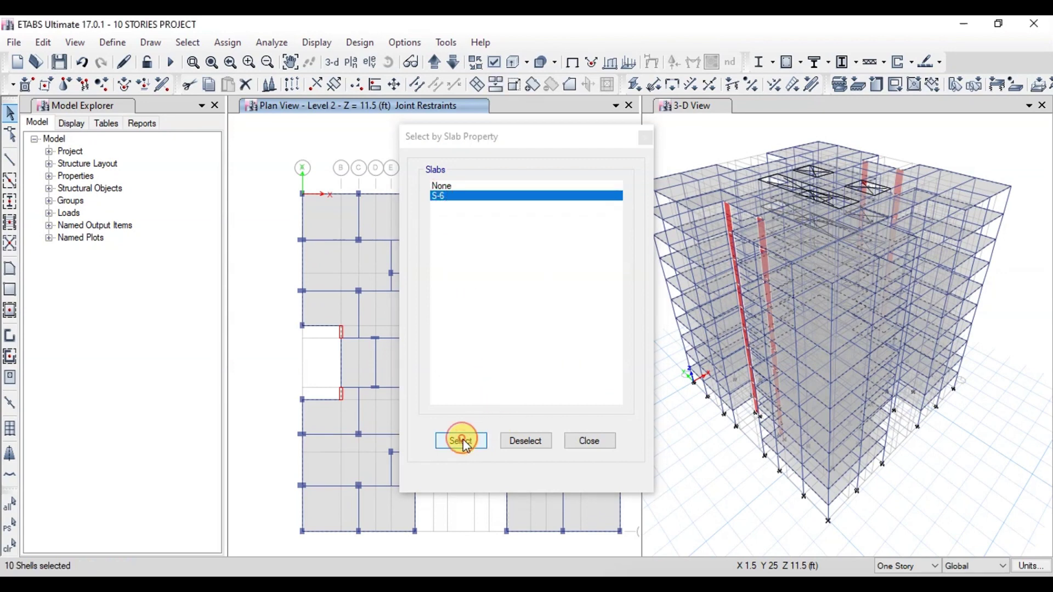
click(585, 439)
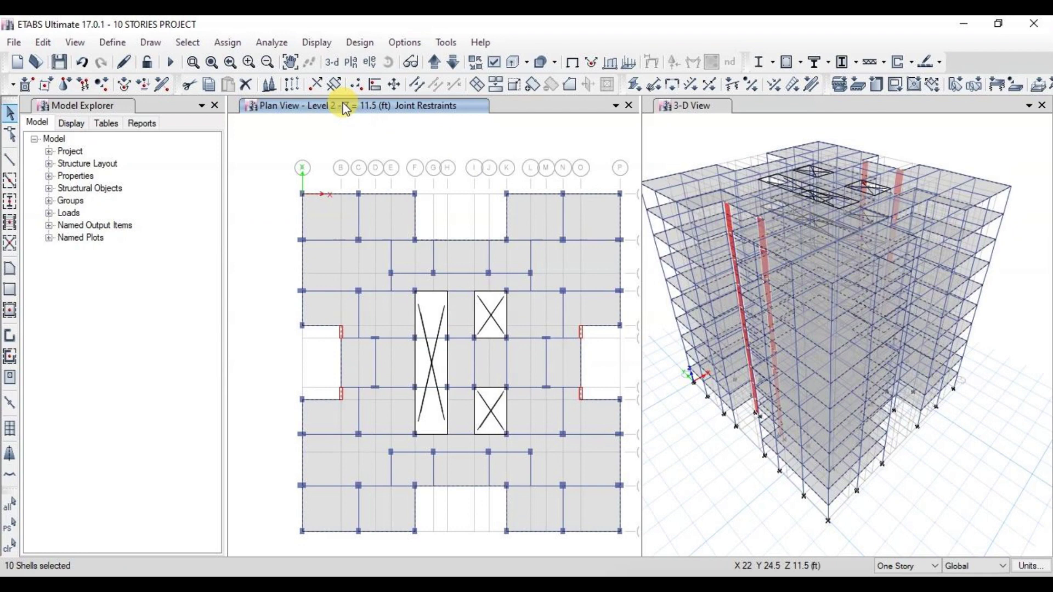
- Assign diaphragm D1 to the selected slabs and restore the previous selection
click(229, 43)
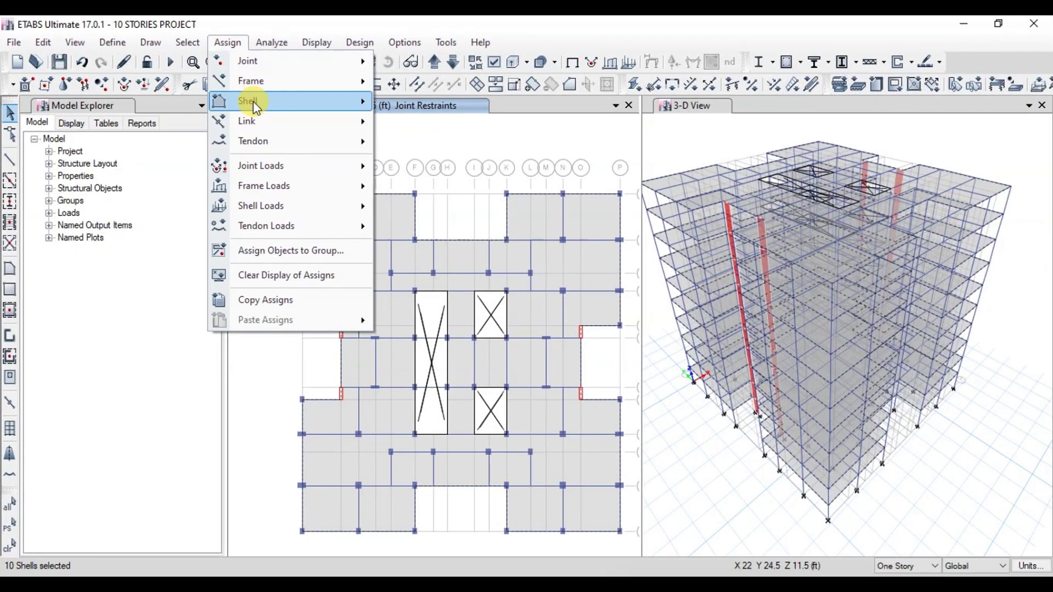
mouse_move(256, 104)
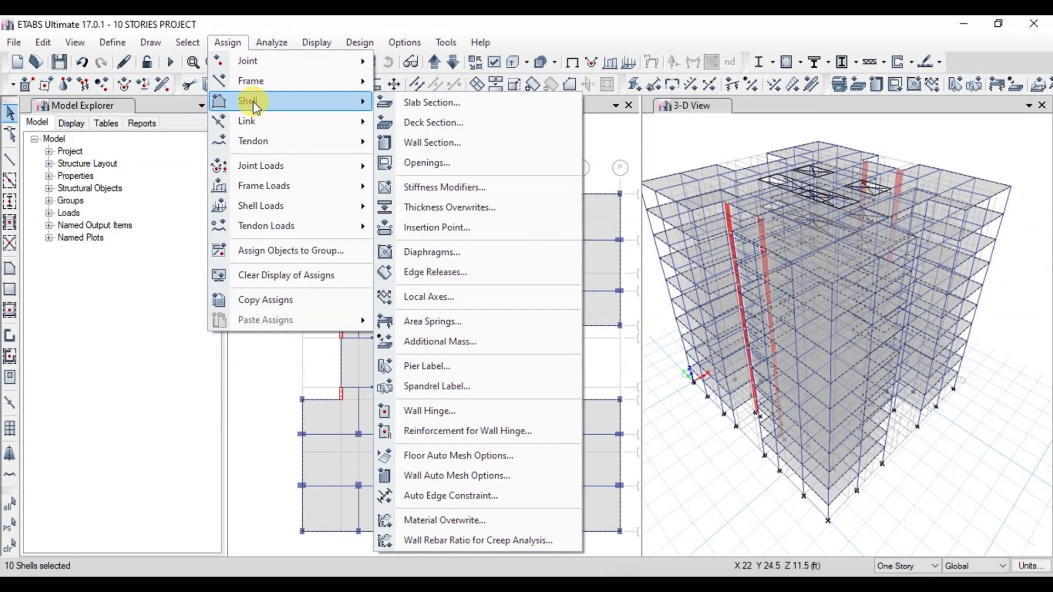
click(421, 252)
click(438, 196)
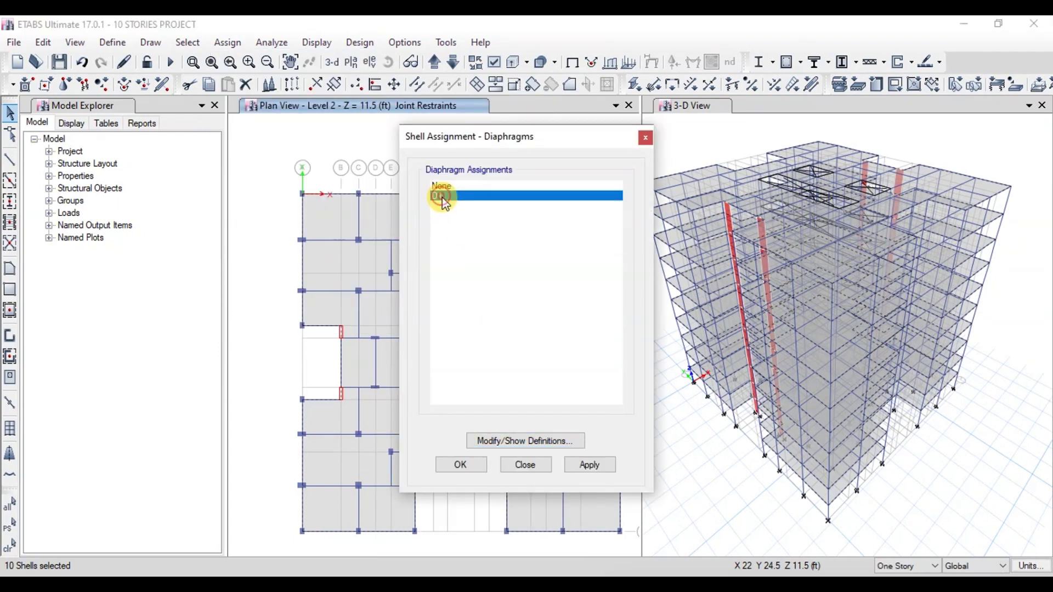
click(590, 465)
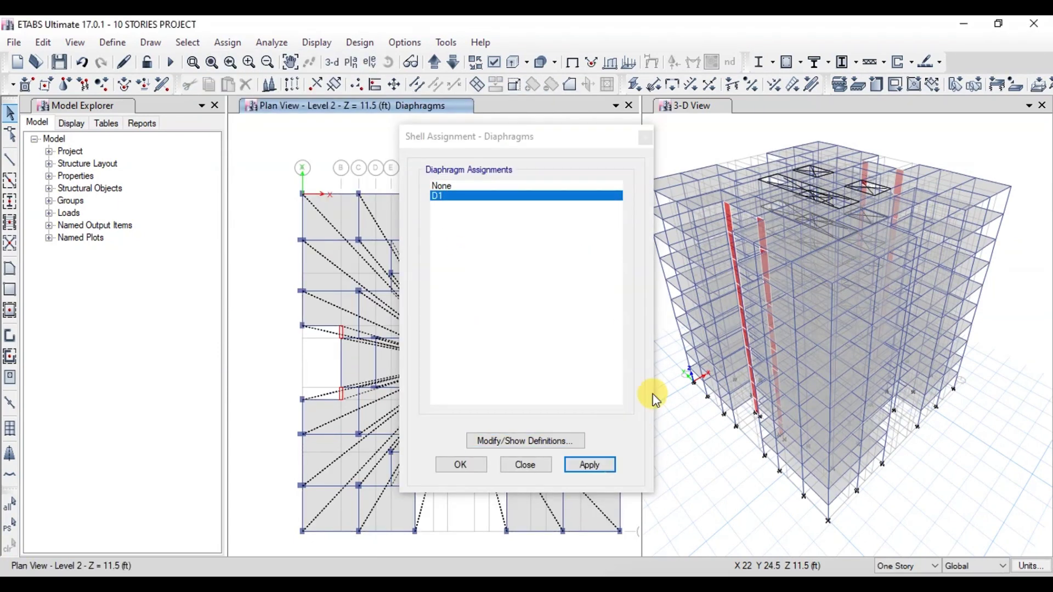
click(535, 133)
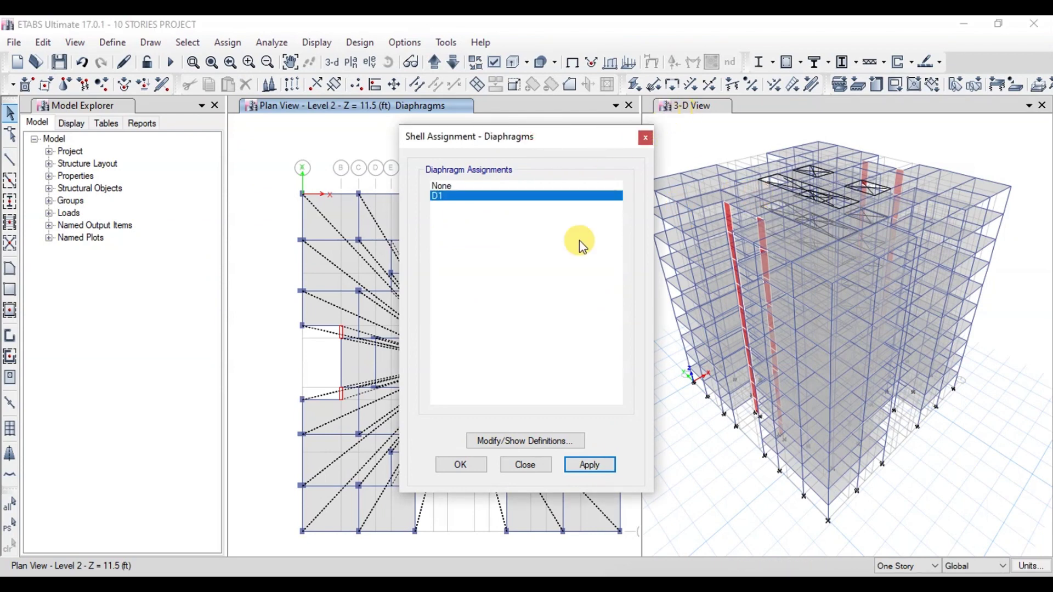
click(525, 465)
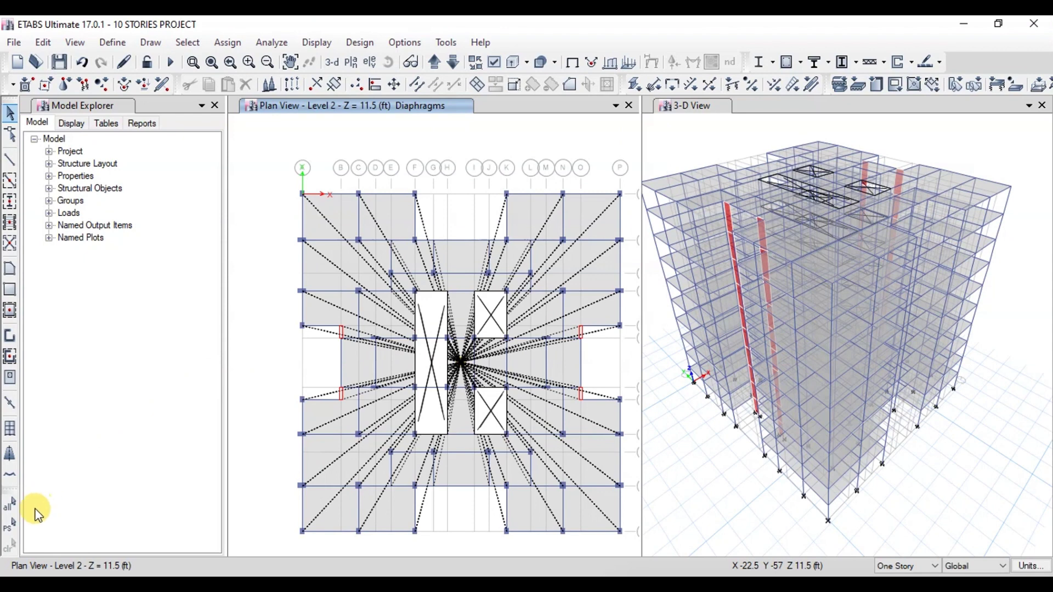
click(9, 528)
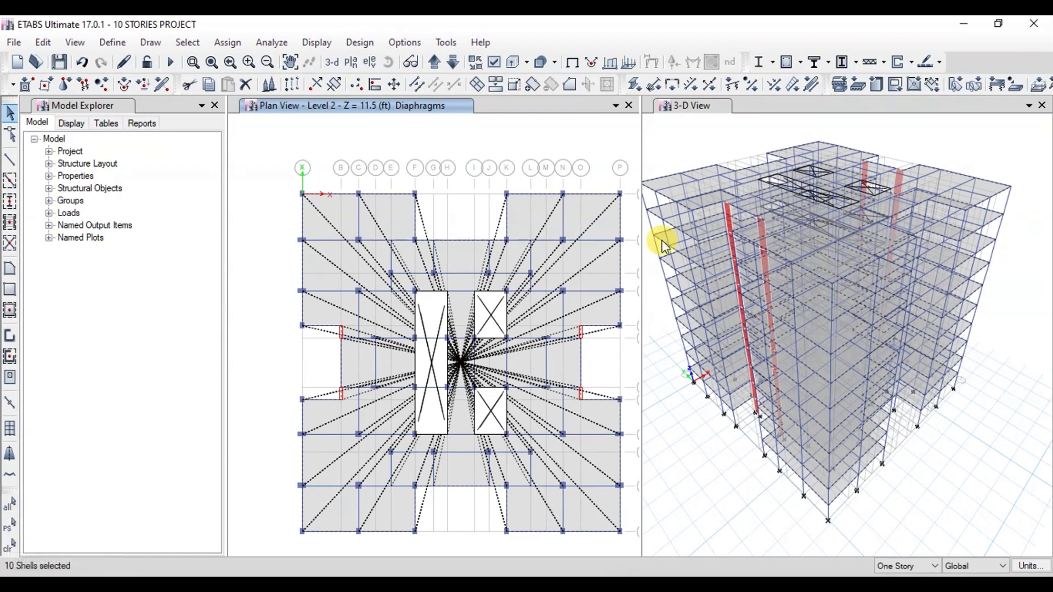
- Give the slabs Auto Cookie Cut meshing, no grid meshing, 48 in maximum element size
click(229, 42)
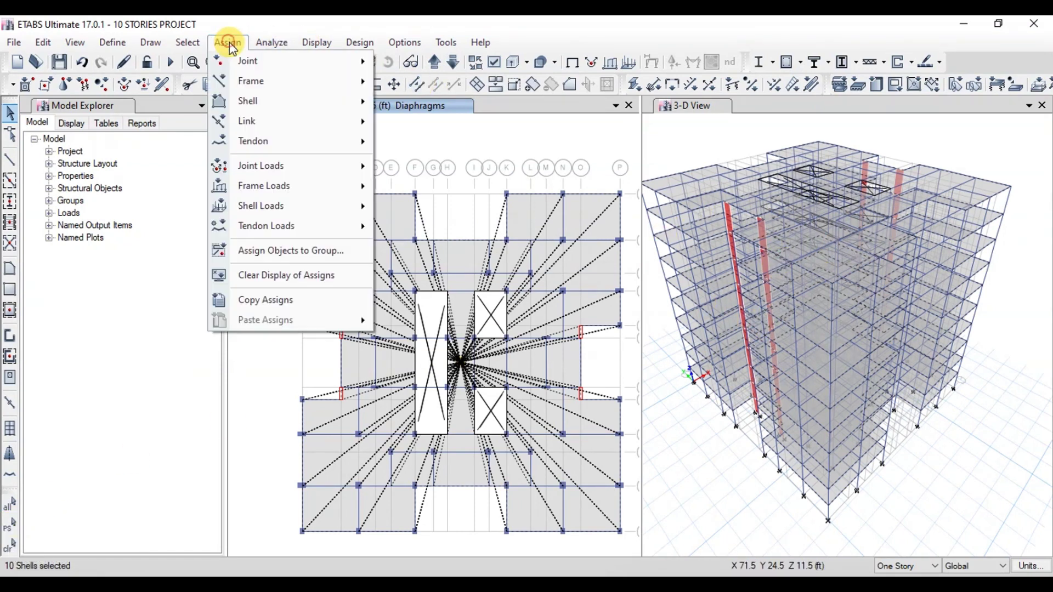
mouse_move(267, 104)
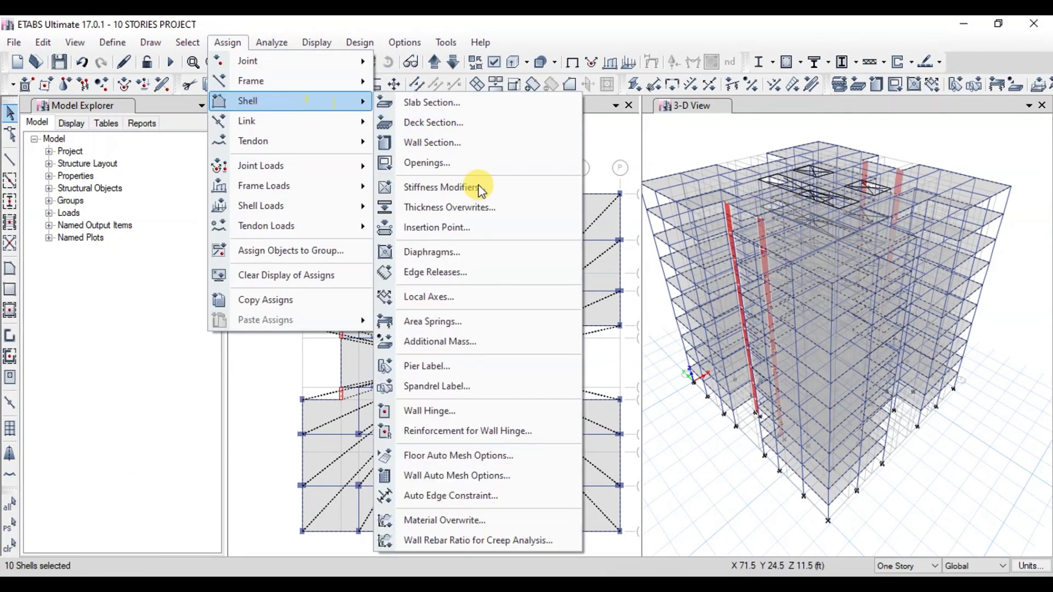
click(426, 457)
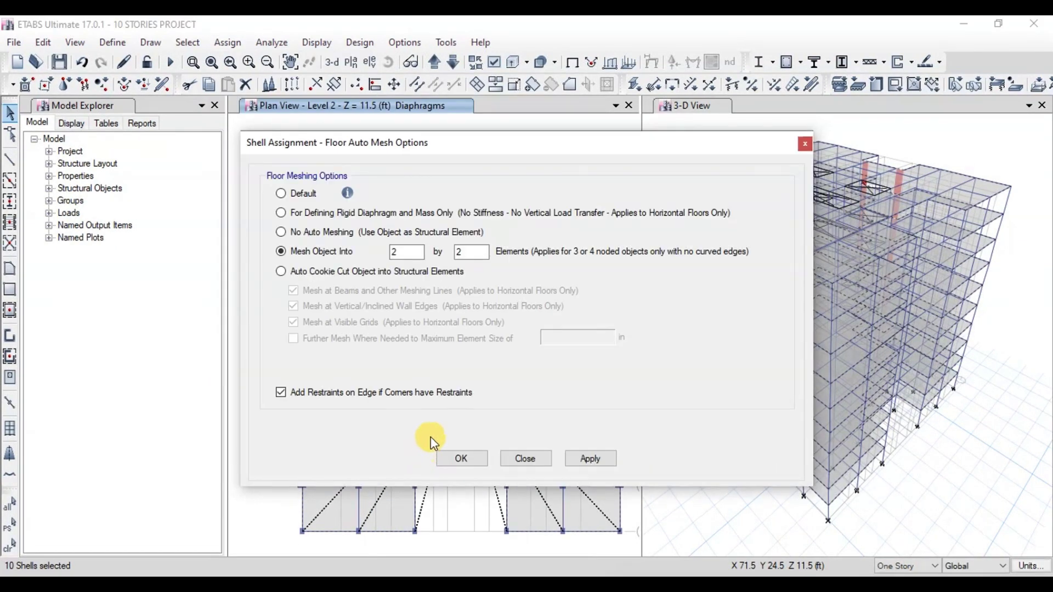
click(309, 275)
click(294, 322)
click(293, 338)
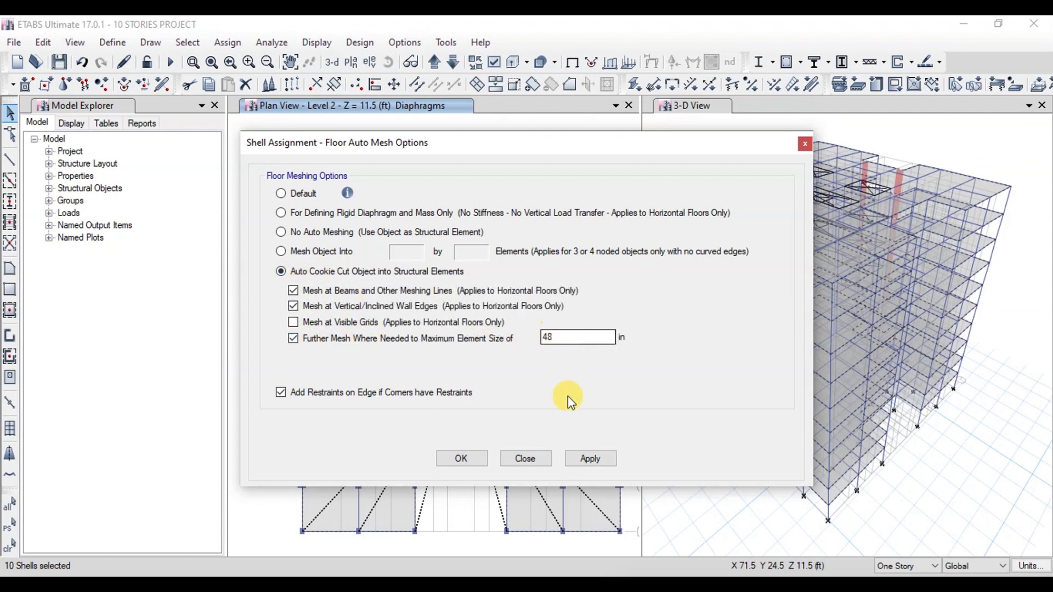
click(592, 460)
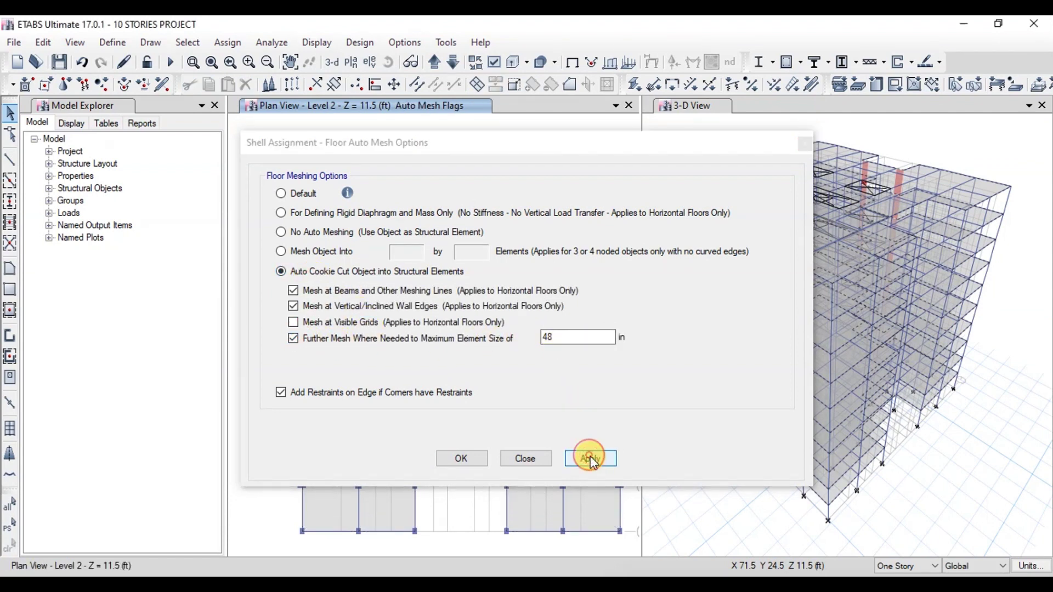
click(459, 459)
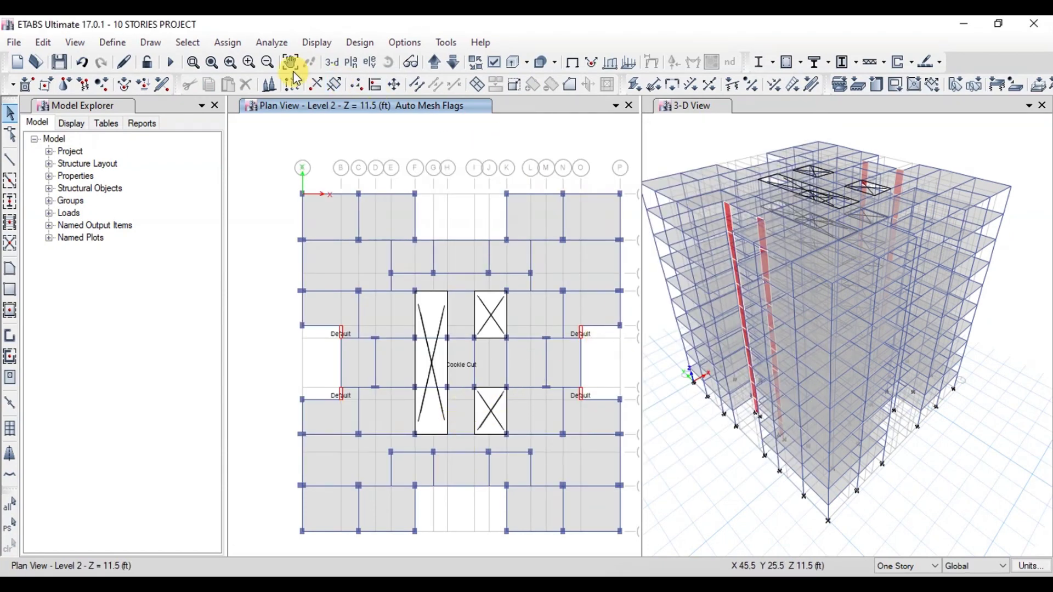
key(ctrl+p)
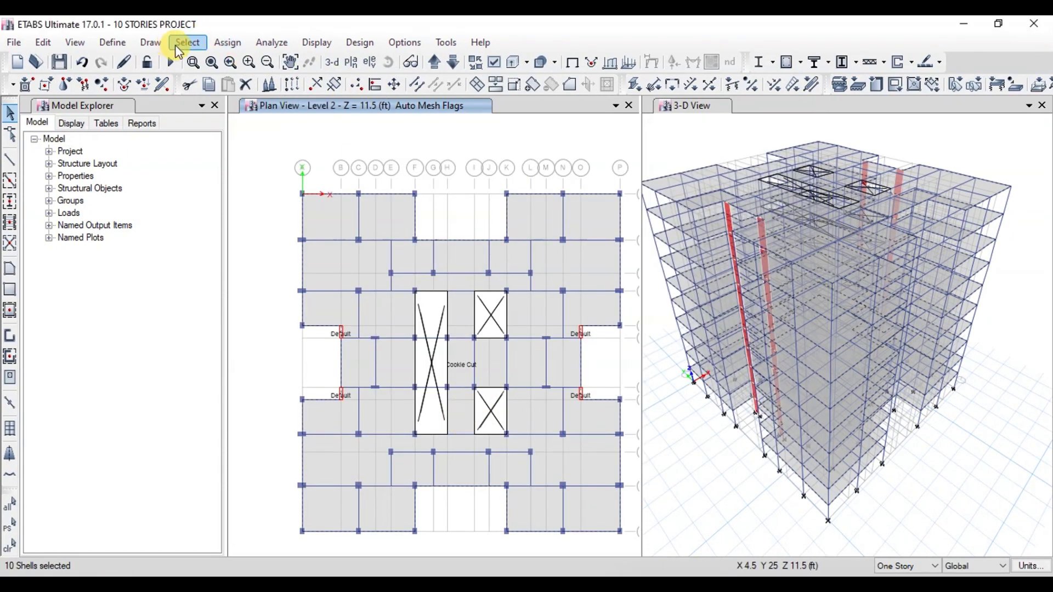
- Add an SDead load pattern of Dead type with self-weight multiplier 0
click(114, 44)
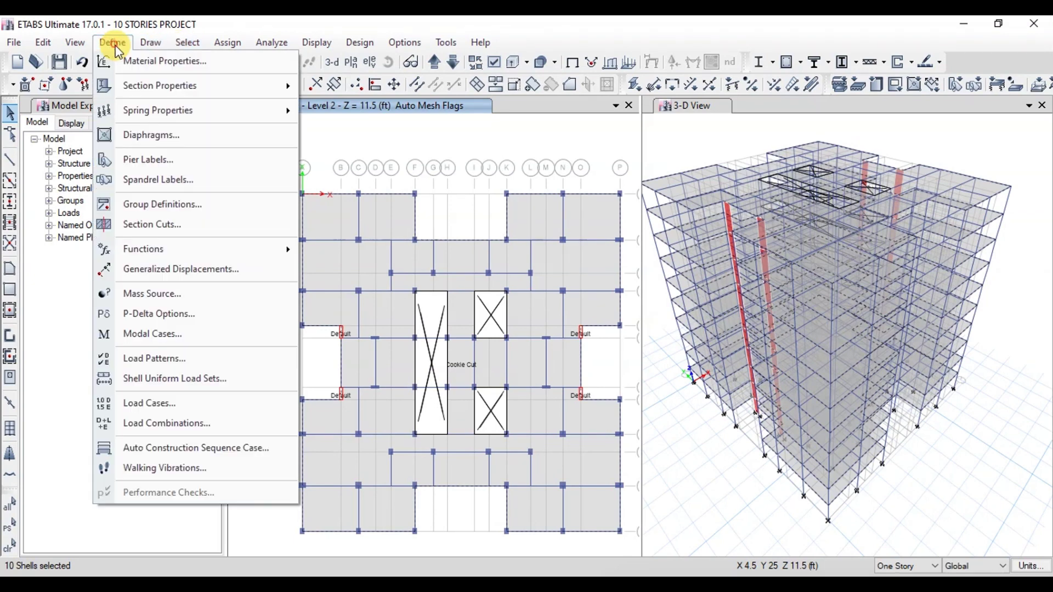
click(164, 358)
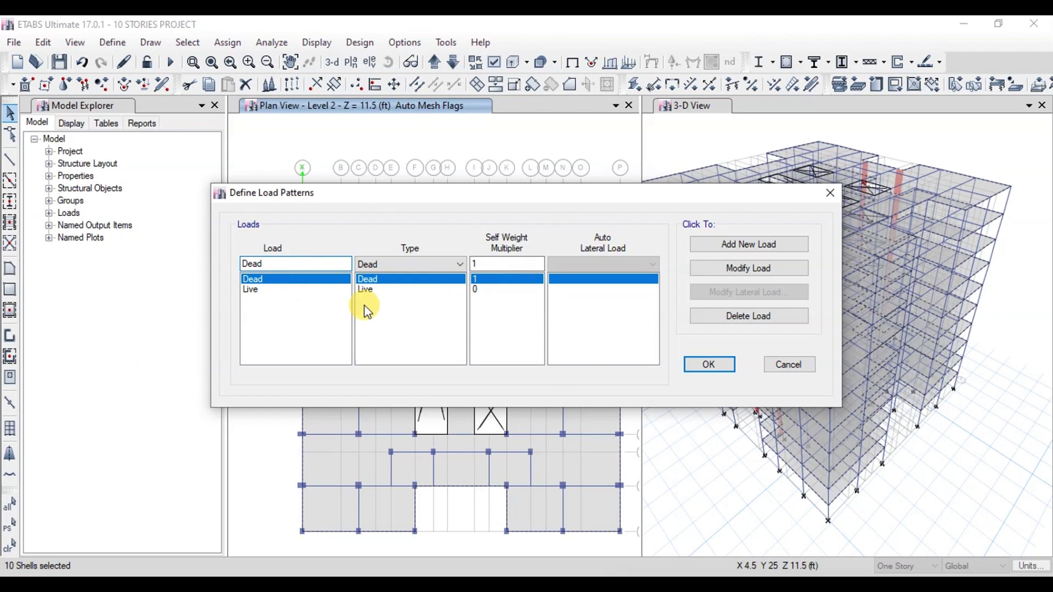
click(243, 264)
text(S)
click(490, 264)
text(0)
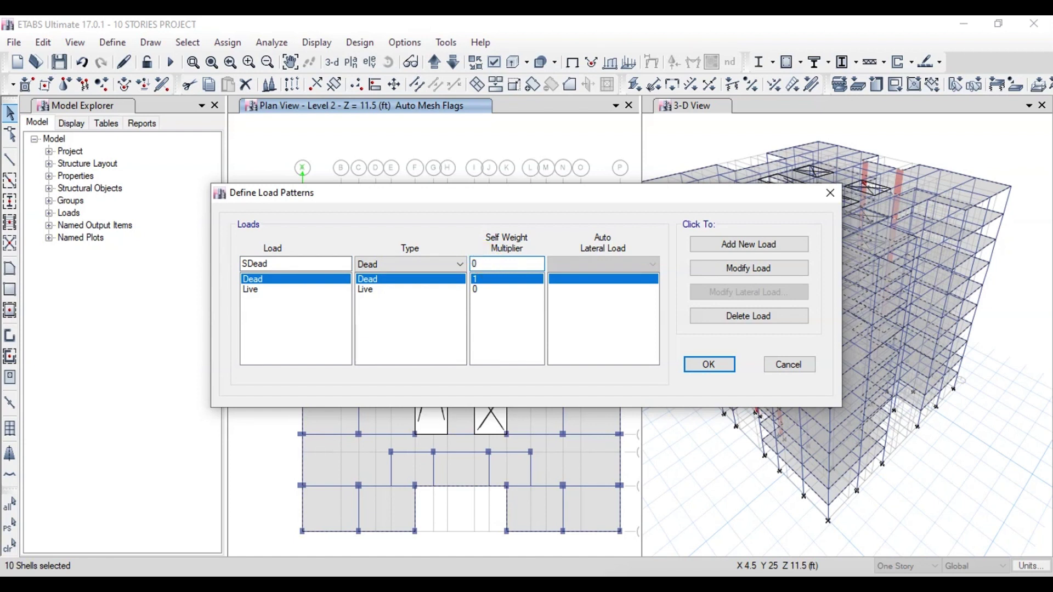
click(725, 244)
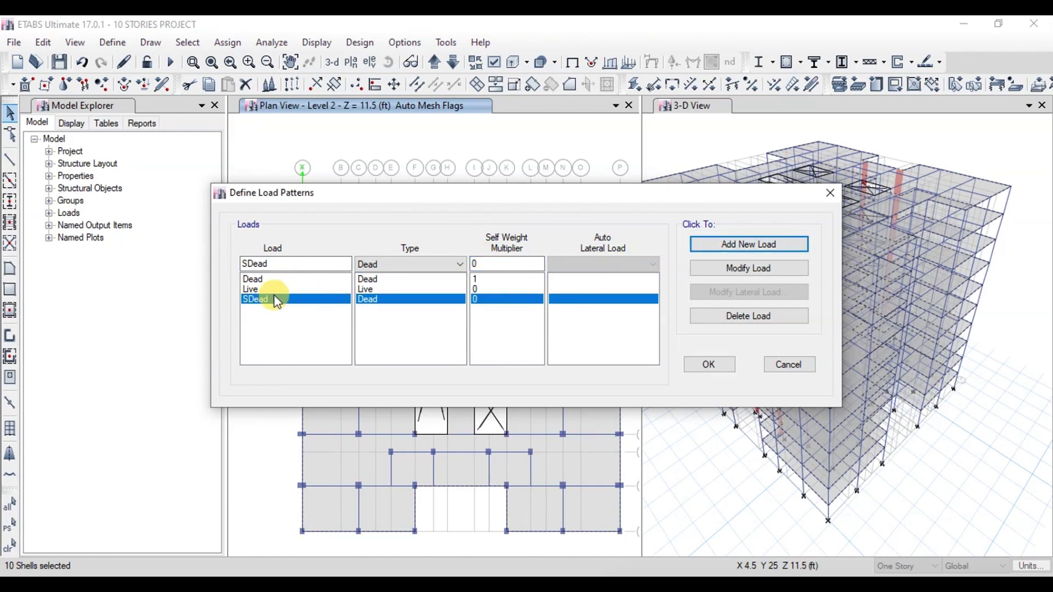
- Add an RLIVE load pattern of Live type with zero self-weight and confirm
drag(277, 264, 206, 262)
text(RLIVE)
click(424, 264)
click(384, 296)
click(706, 244)
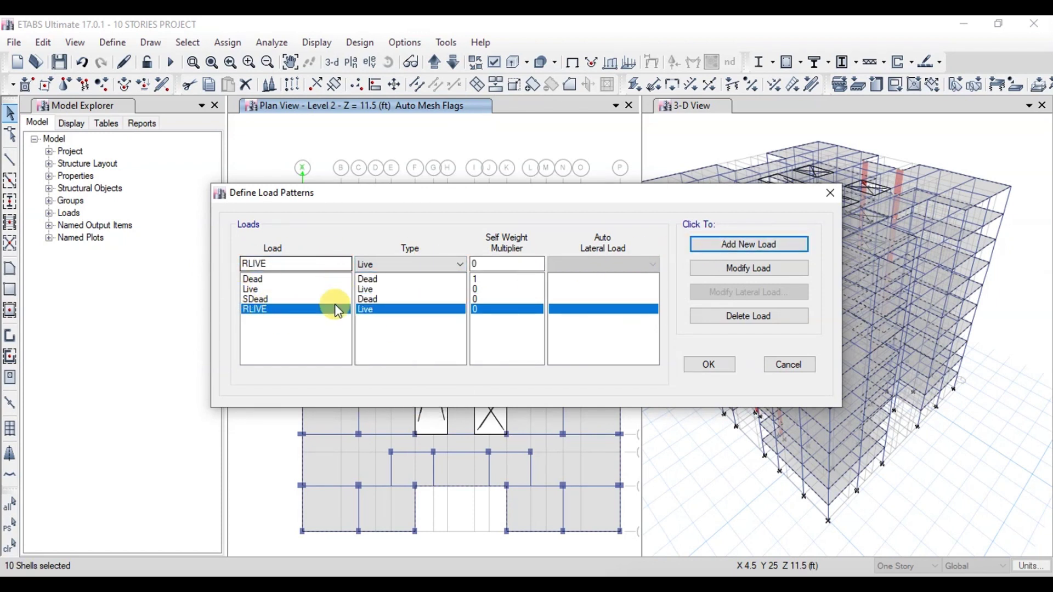
click(706, 366)
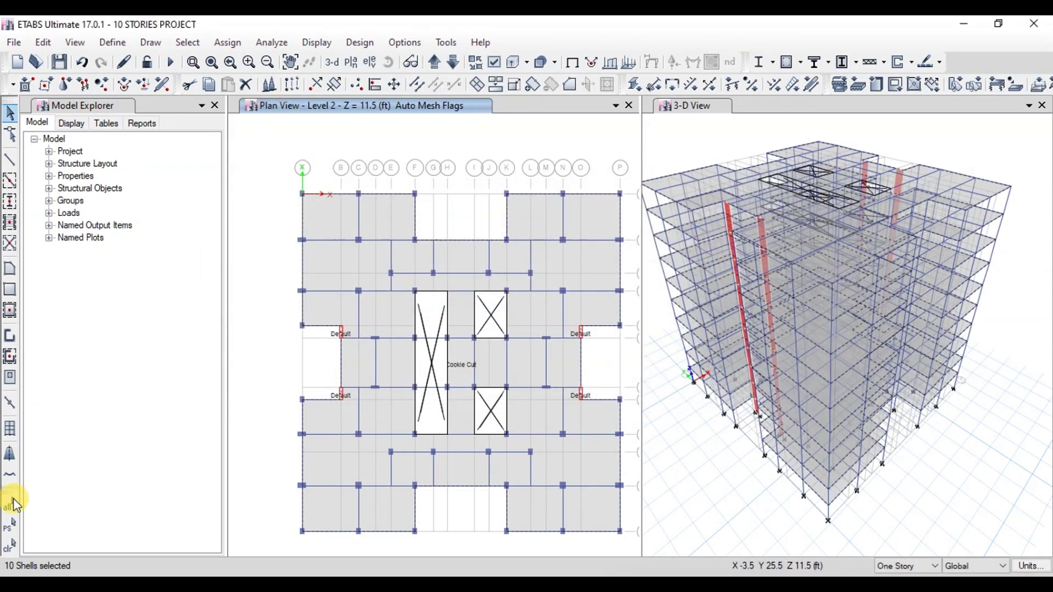
- Apply a uniform 50 lb/ft² SDead gravity load to the ten Level 2 slabs
click(10, 530)
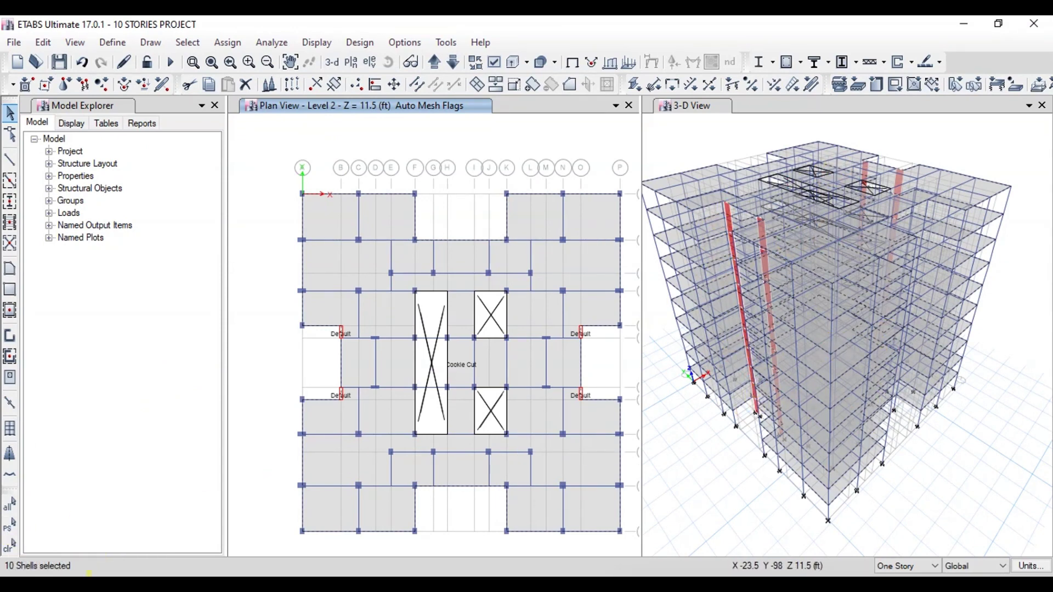
click(228, 44)
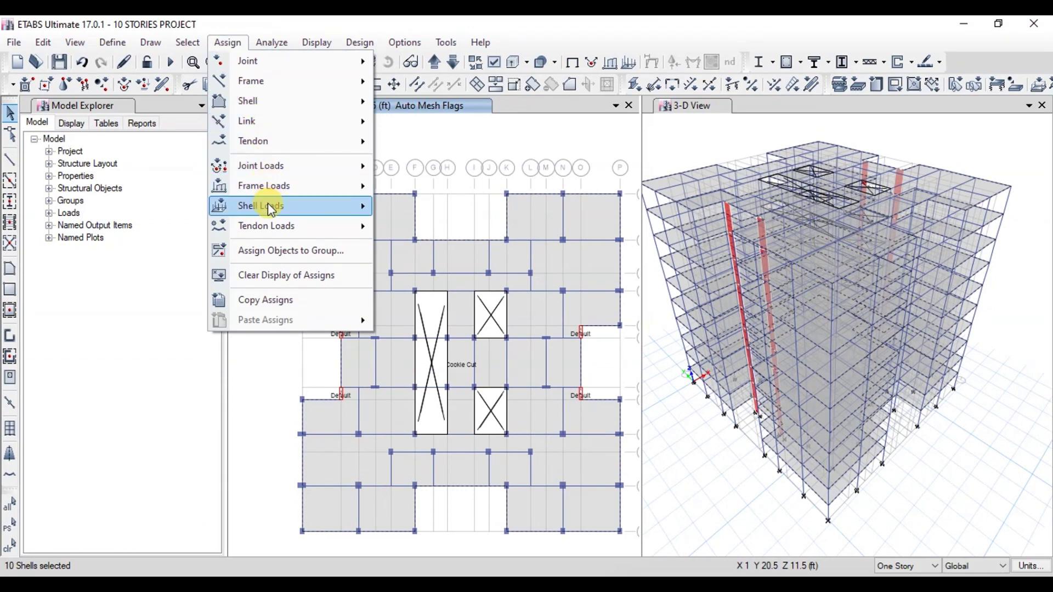
mouse_move(267, 205)
click(425, 227)
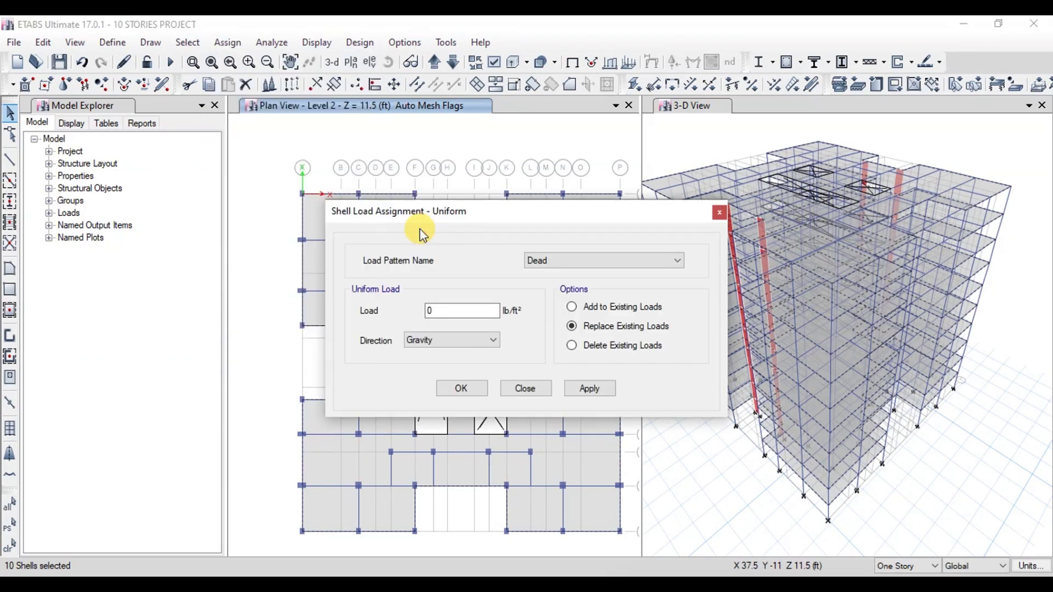
click(560, 262)
click(546, 294)
click(444, 311)
text(5)
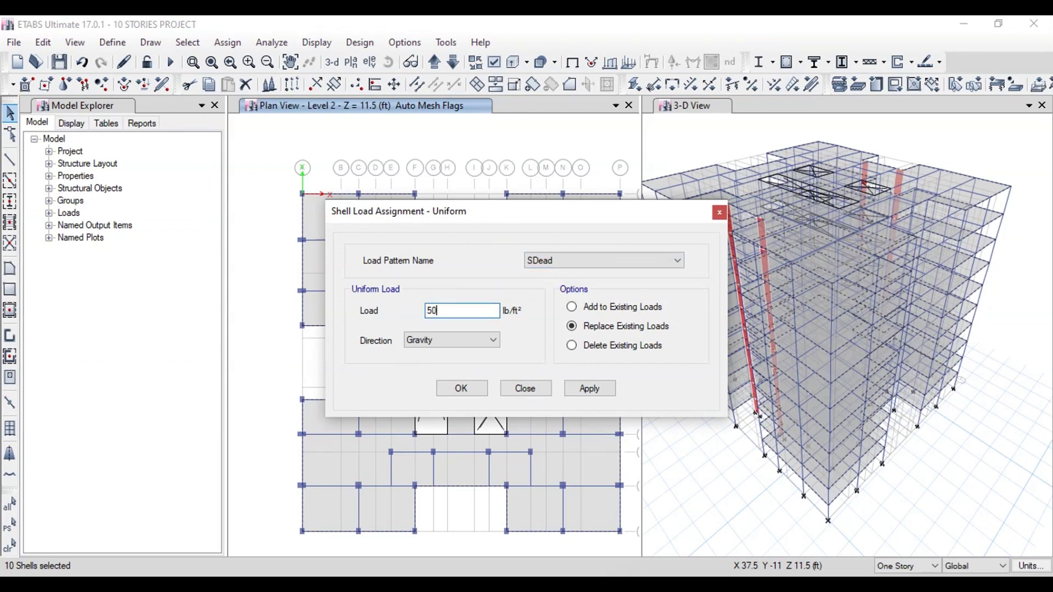
click(600, 389)
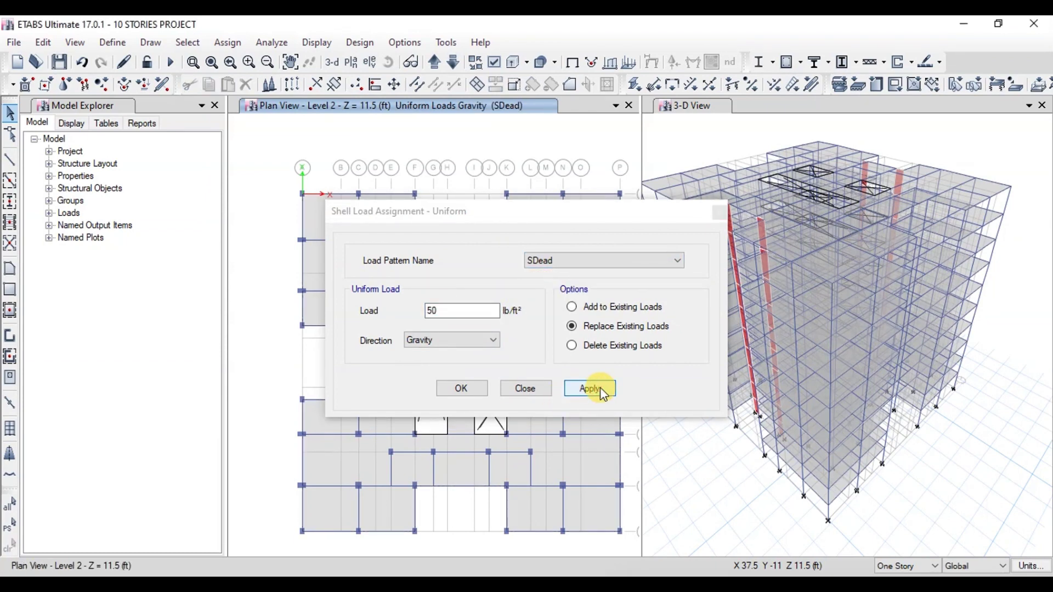
drag(571, 214, 729, 140)
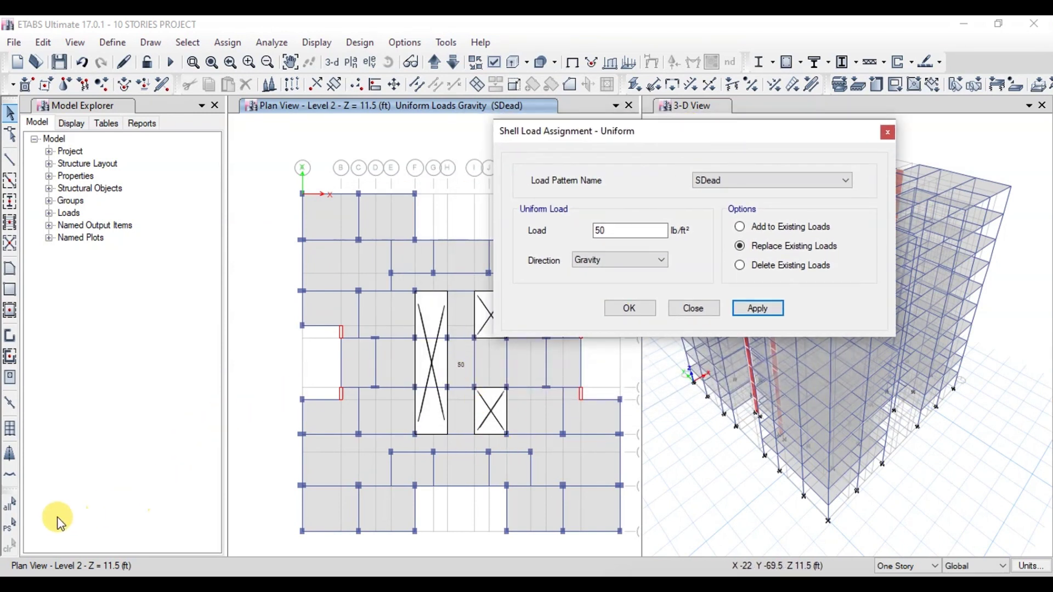
- Apply a uniform 40 lb/ft² Live load to the same ten slabs
click(9, 525)
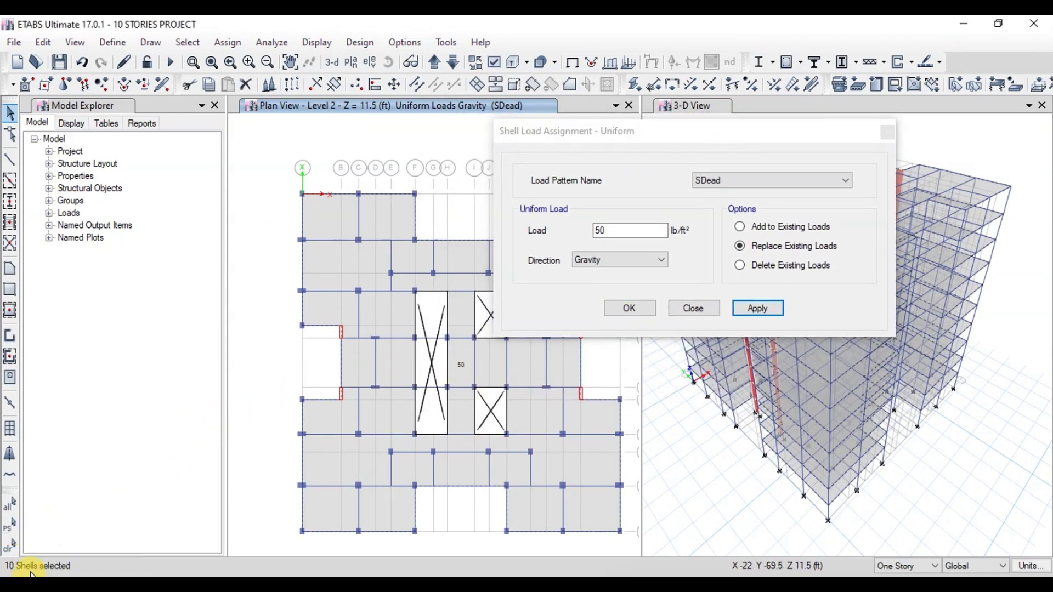
click(727, 183)
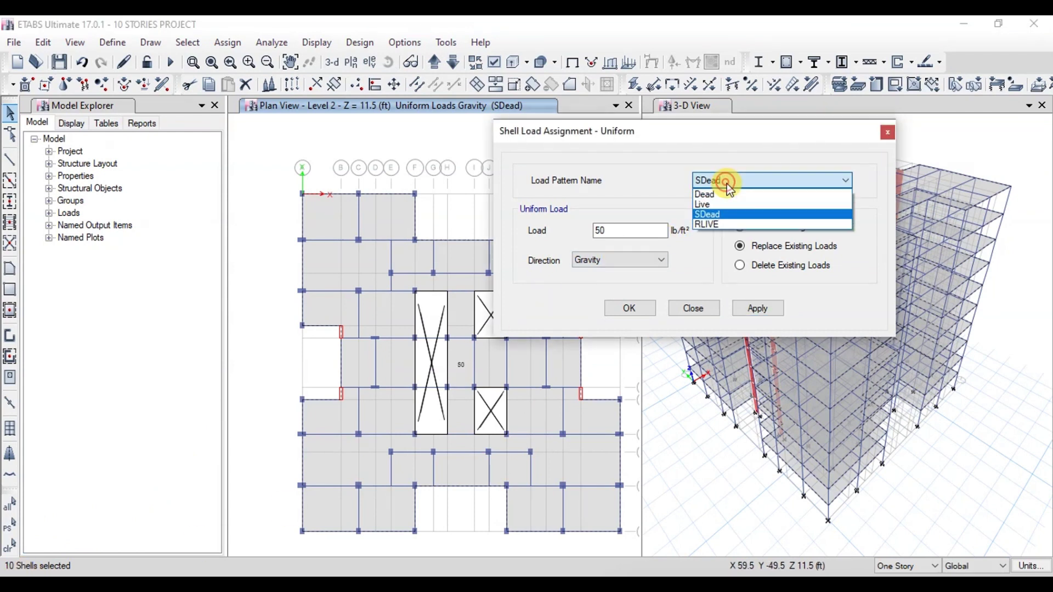
click(723, 204)
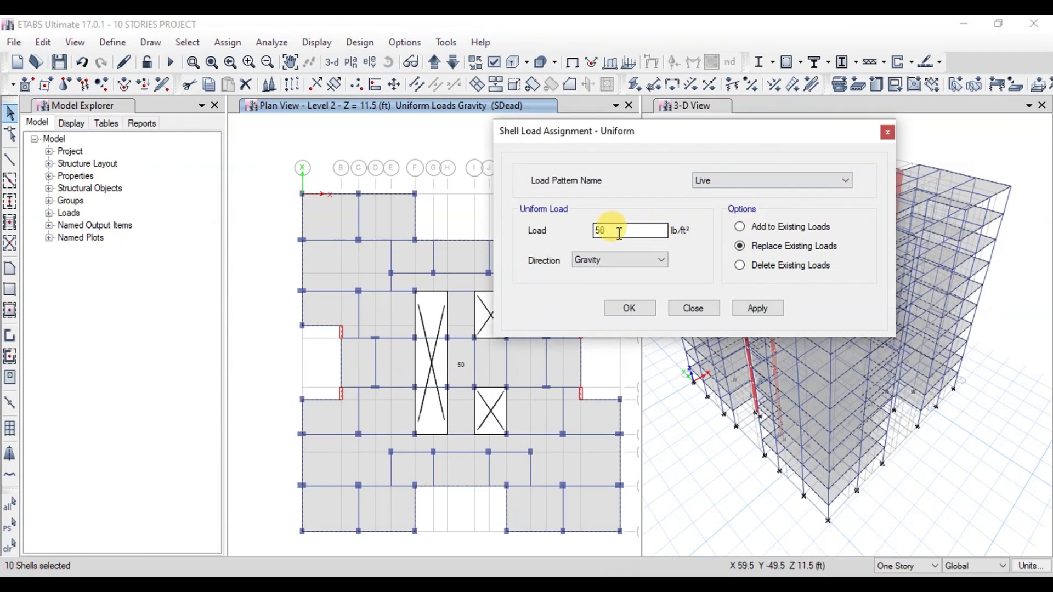
drag(618, 231, 583, 233)
text(40)
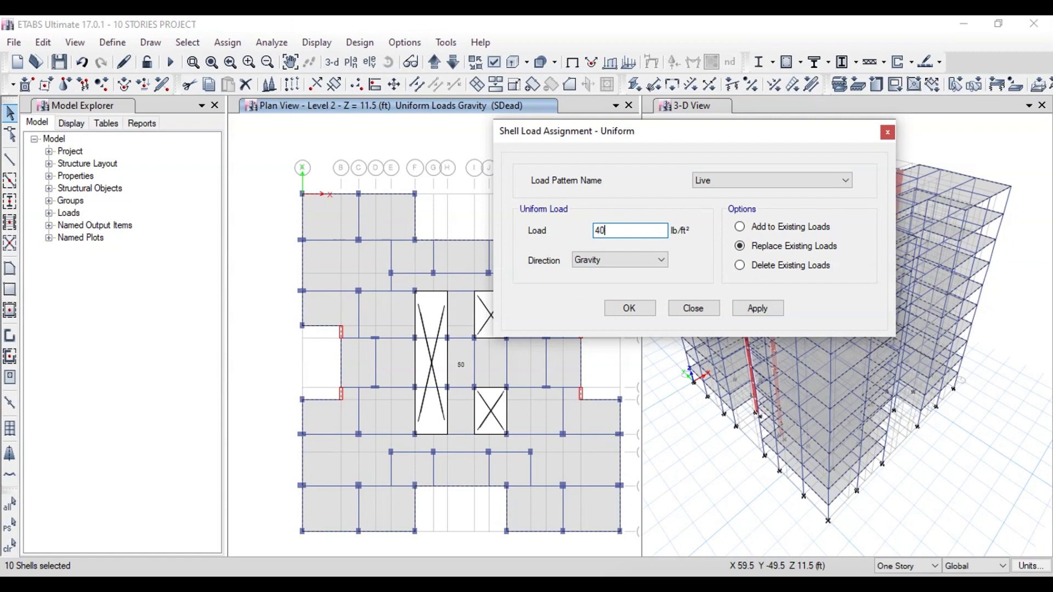
click(755, 308)
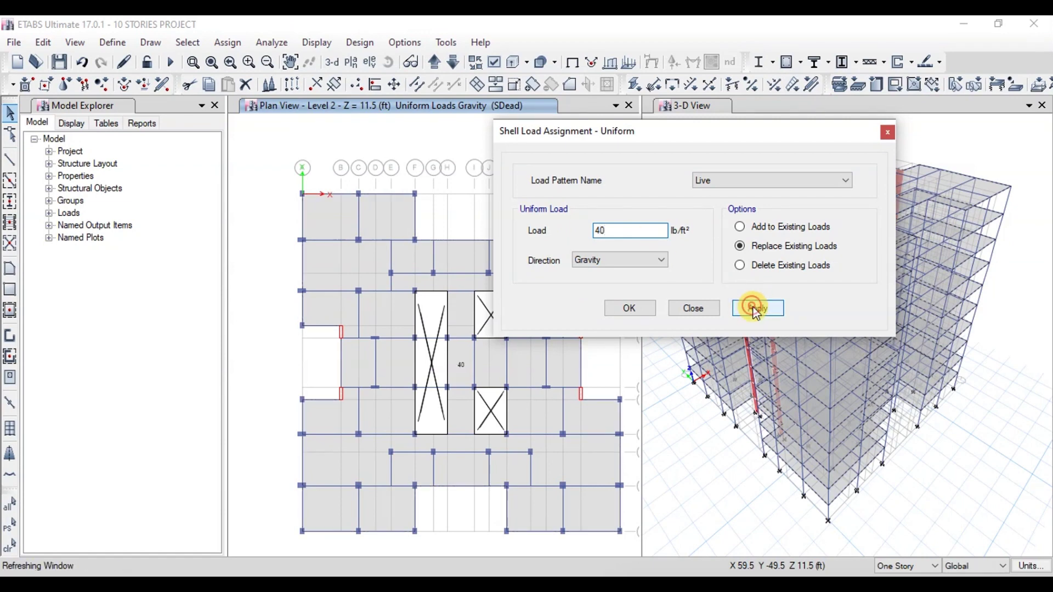
click(695, 308)
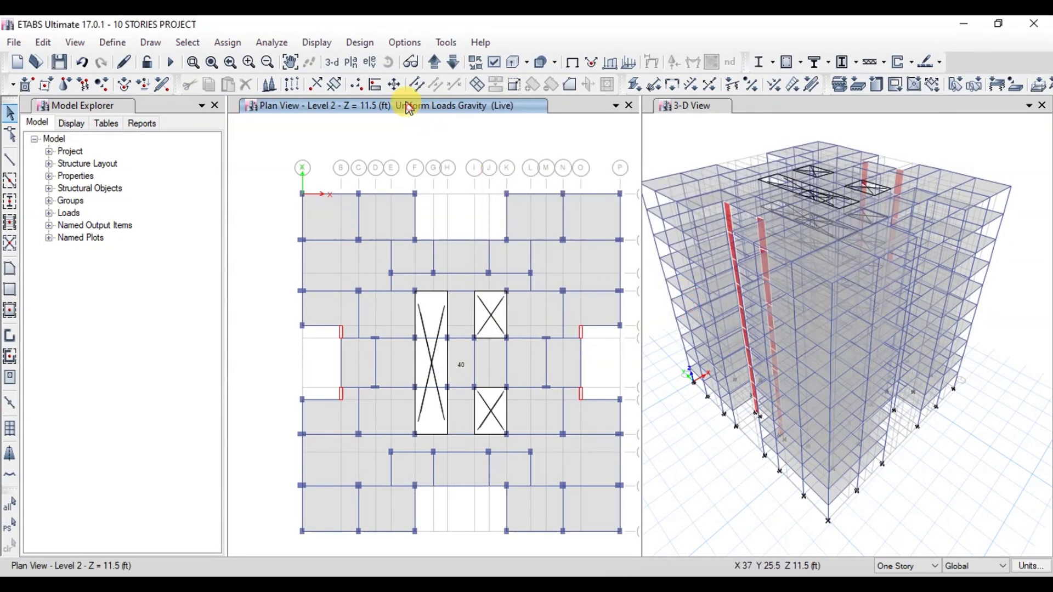
click(351, 62)
- Show the Level 11 plan and select its floor slab
click(447, 253)
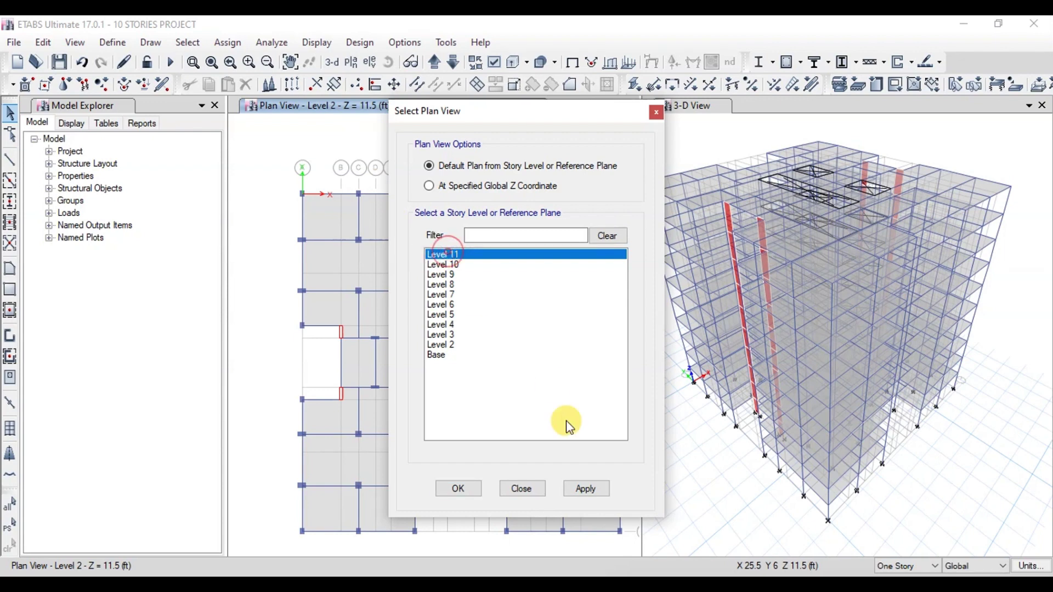
click(586, 488)
click(458, 488)
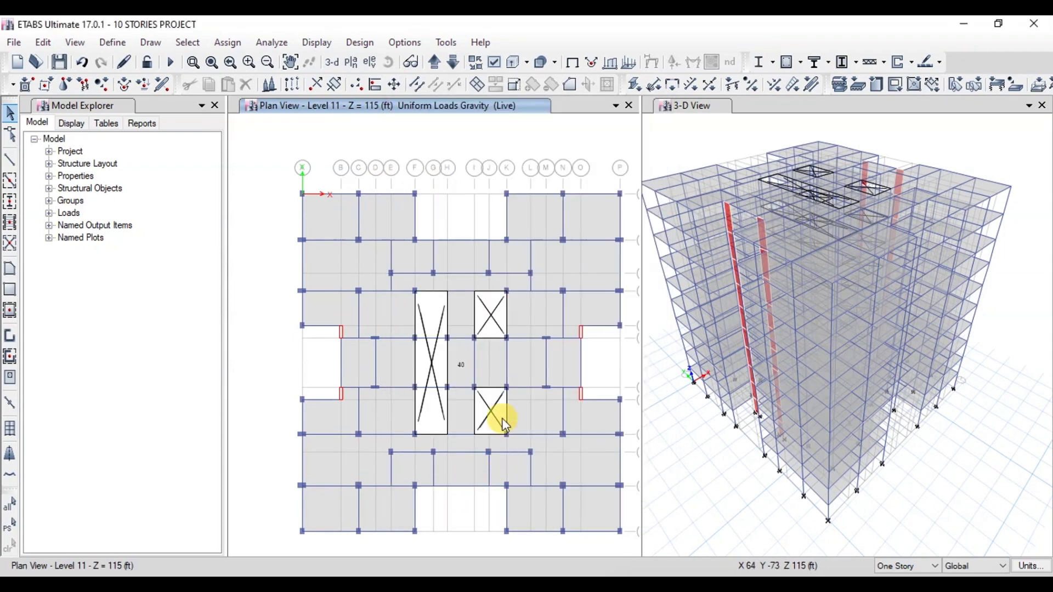
click(351, 271)
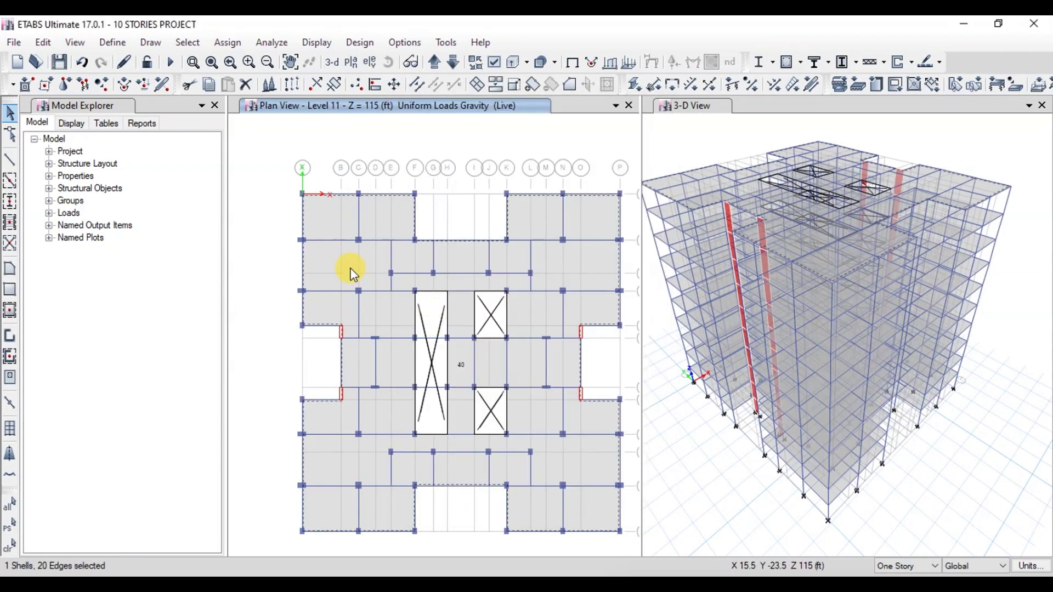
- Delete the existing Live uniform load from the Level 11 slab
click(230, 44)
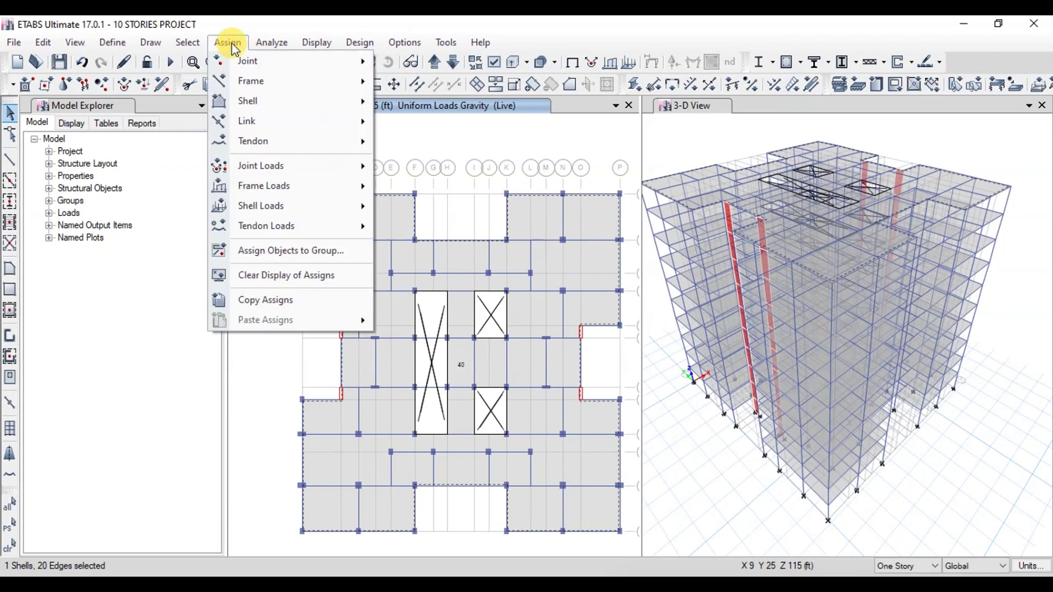
mouse_move(296, 205)
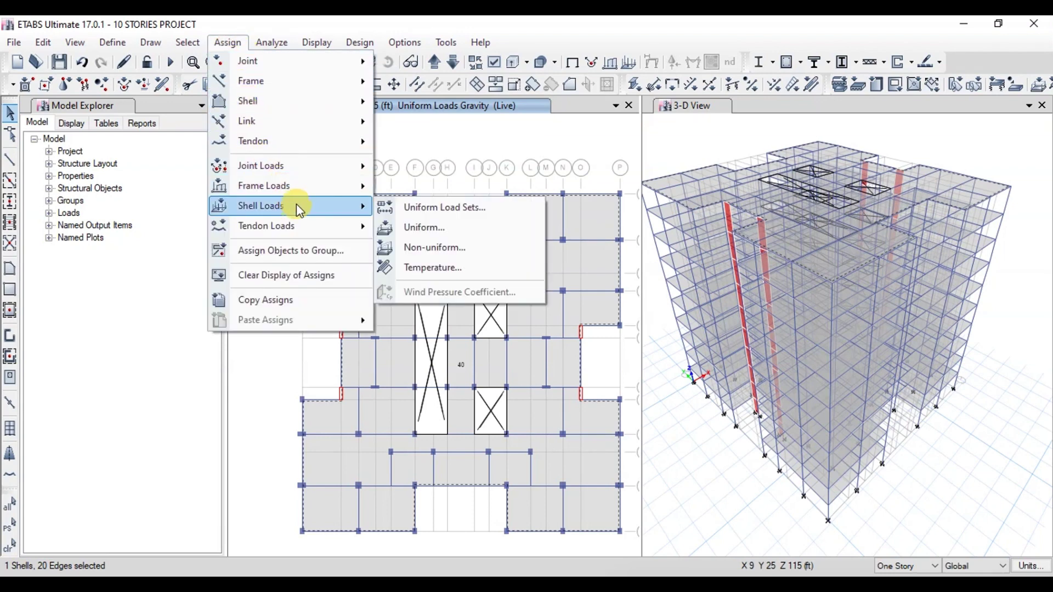
click(442, 227)
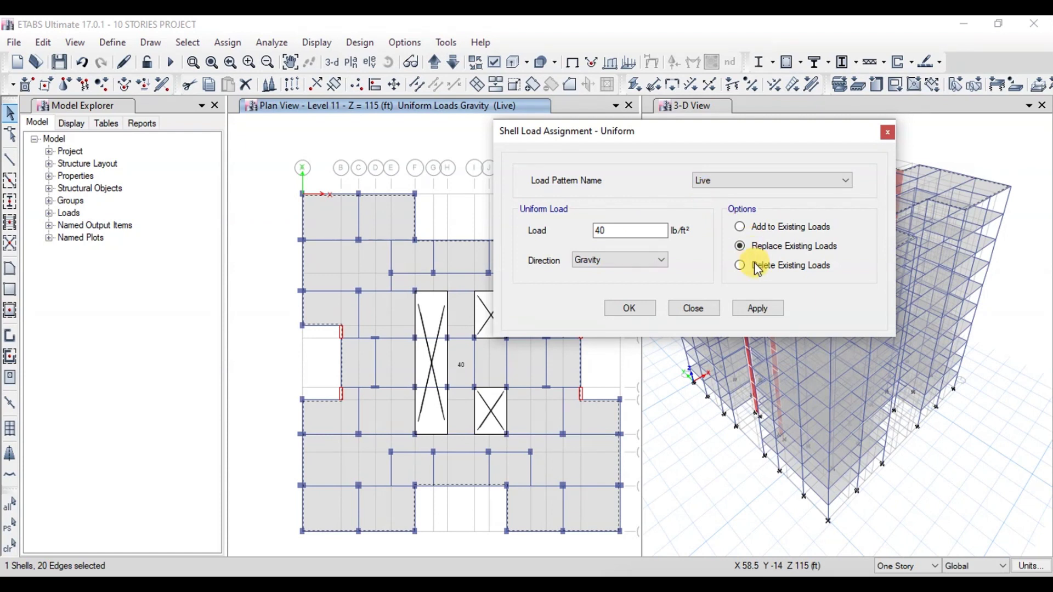
click(756, 266)
click(757, 308)
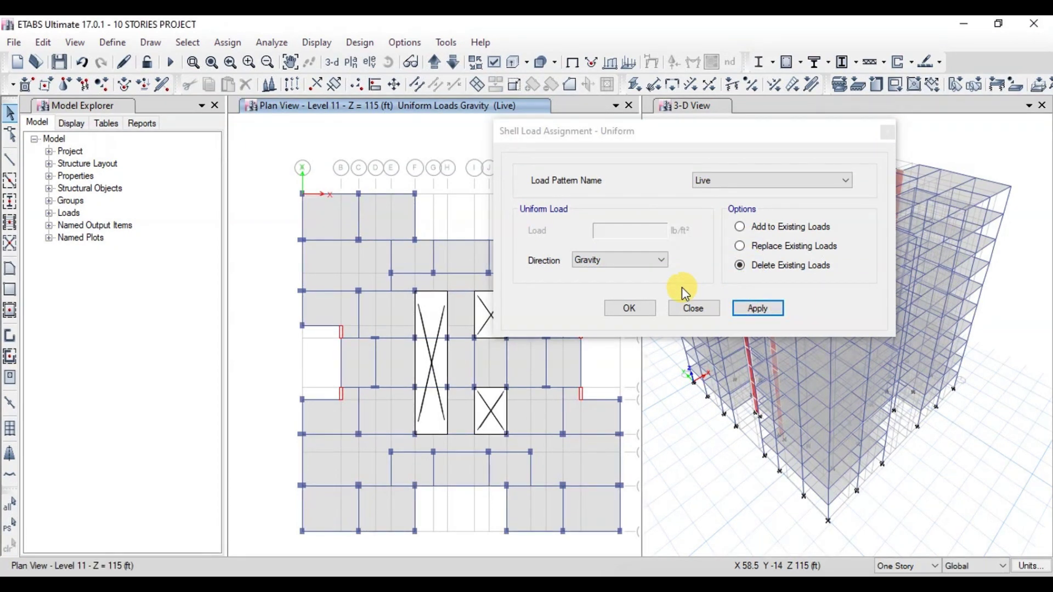
- Apply a 30 lb/ft² RLIVE uniform load to the slab, replacing existing loads
click(11, 533)
click(743, 180)
click(708, 224)
click(740, 245)
double_click(615, 230)
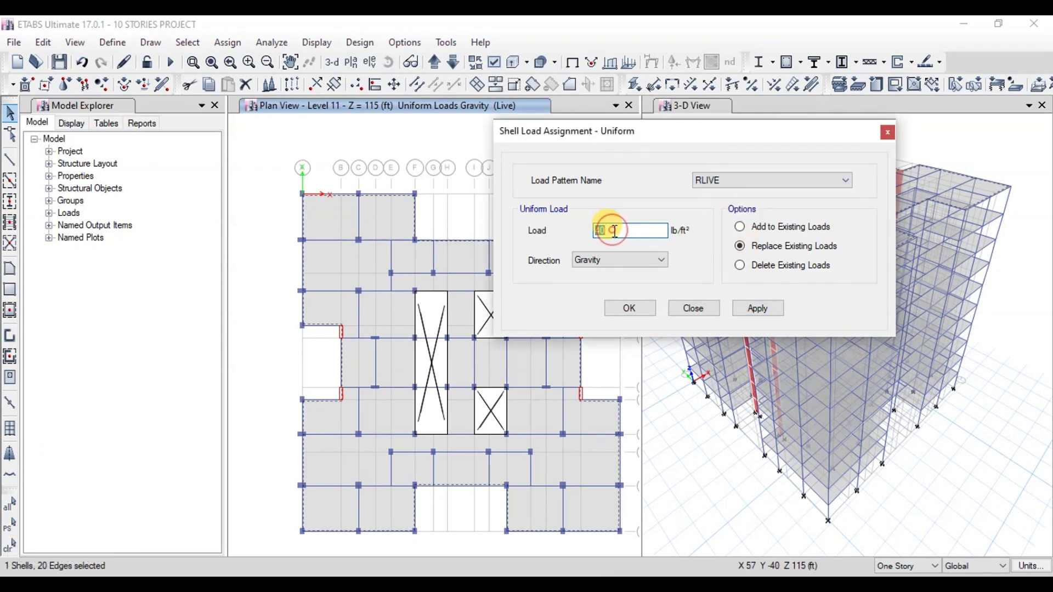
text(30)
click(758, 308)
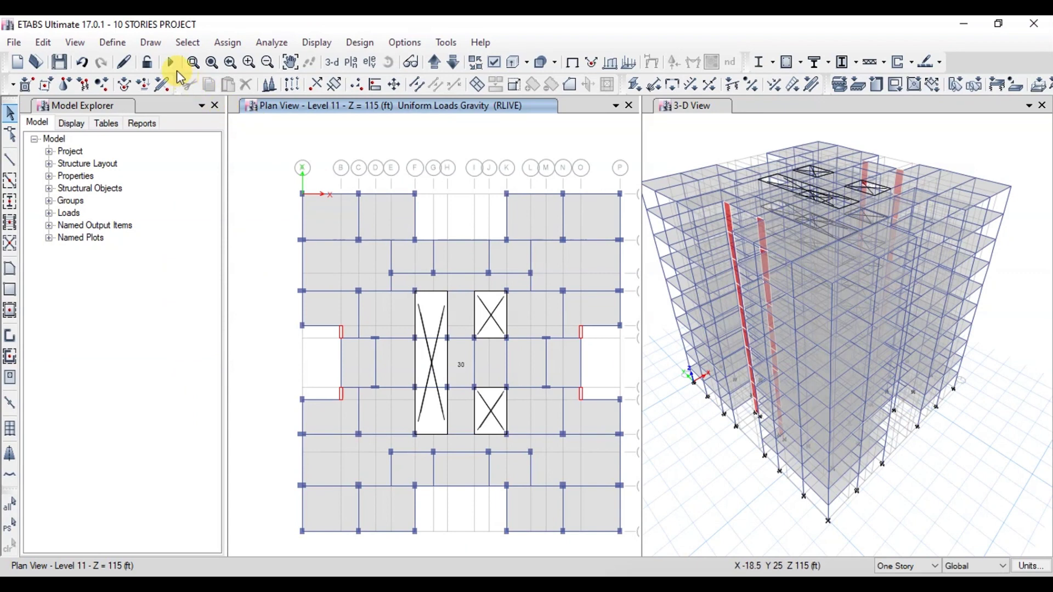
- Edit the existing Modal case and change its subtype to Ritz
click(127, 44)
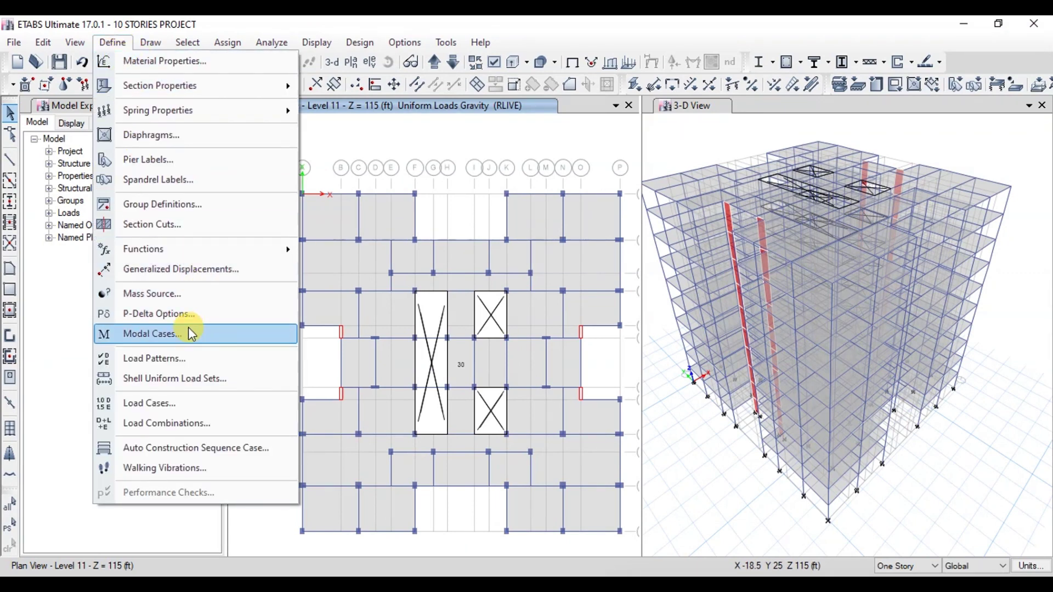
click(152, 334)
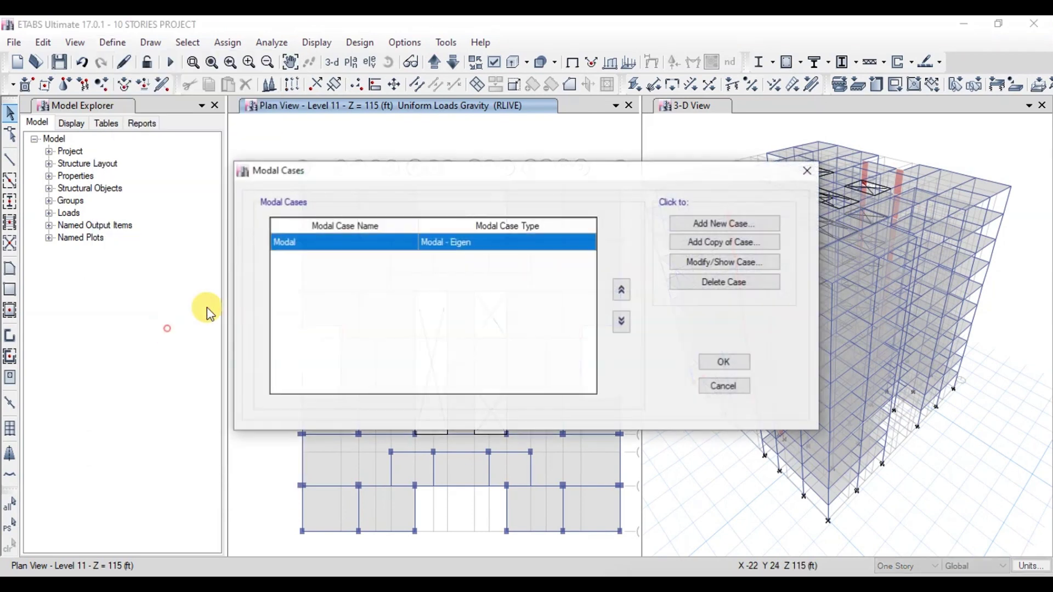
click(713, 263)
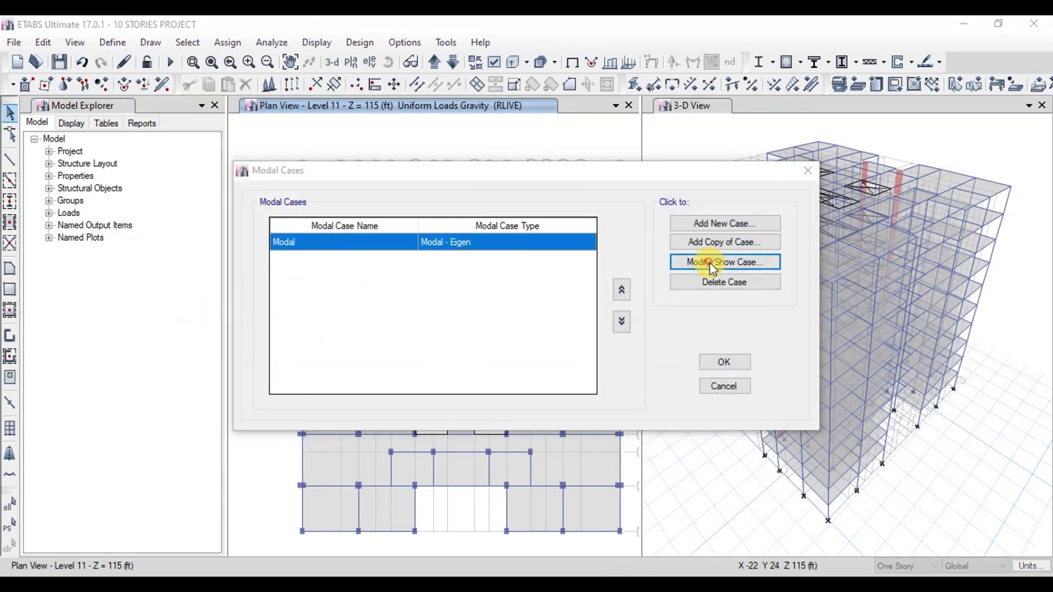
click(548, 108)
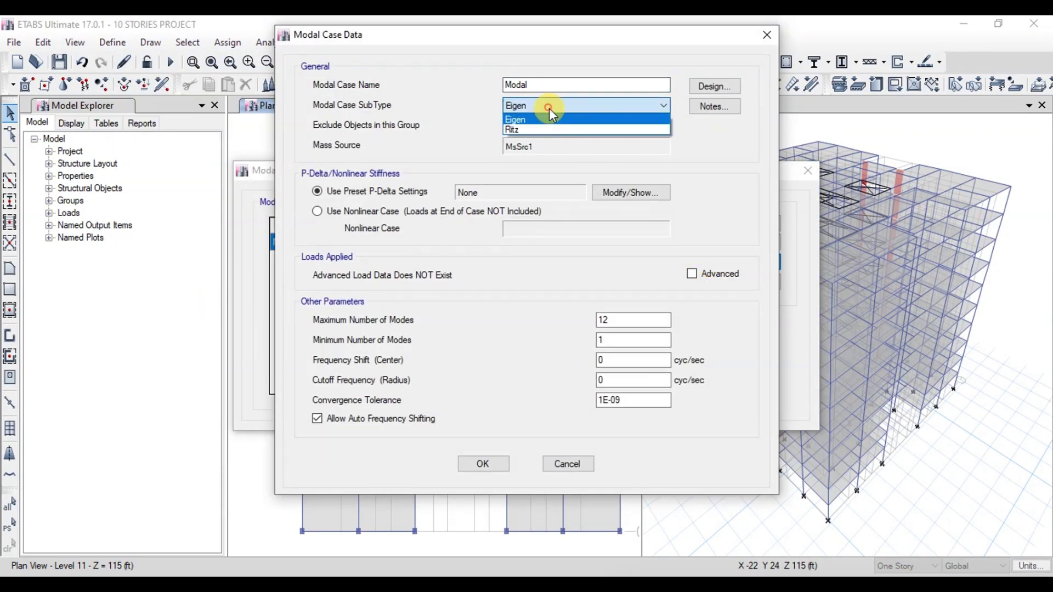
click(538, 126)
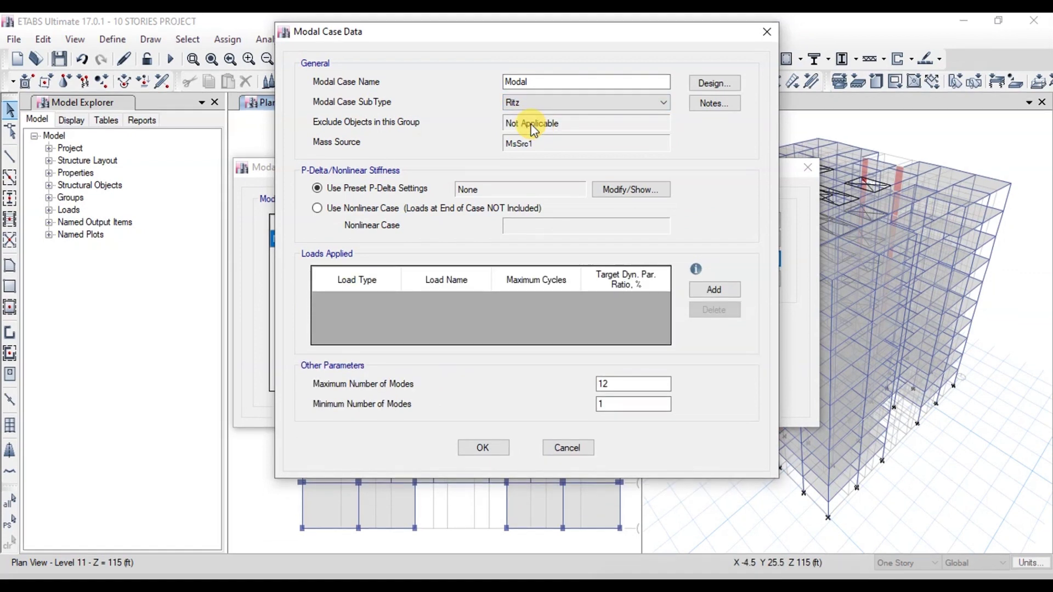
- Add three applied load rows to the Ritz case, each of type Acceleration
click(704, 292)
click(704, 294)
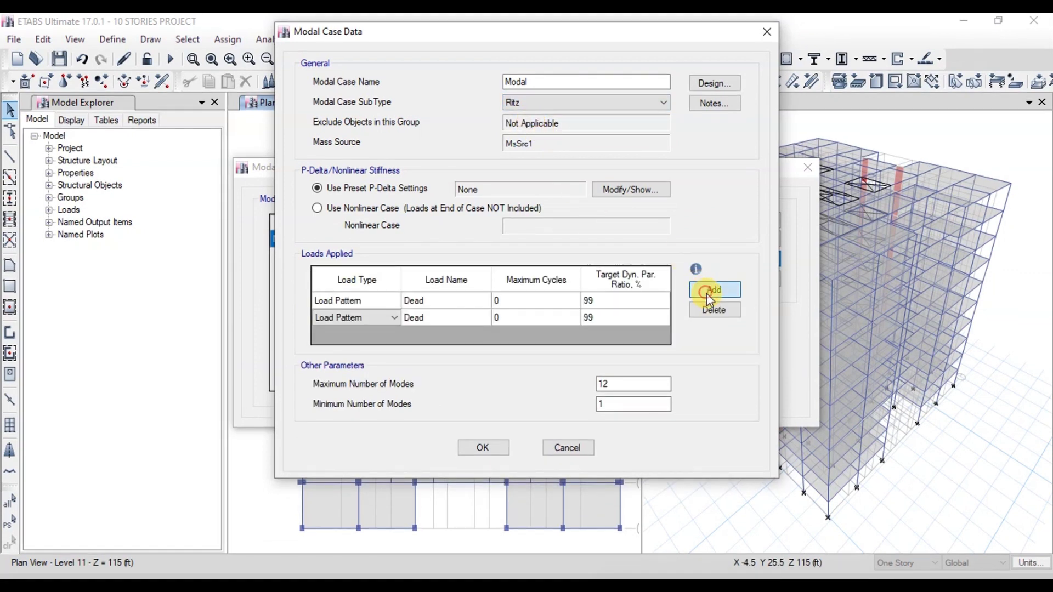
click(706, 293)
click(395, 301)
click(395, 301)
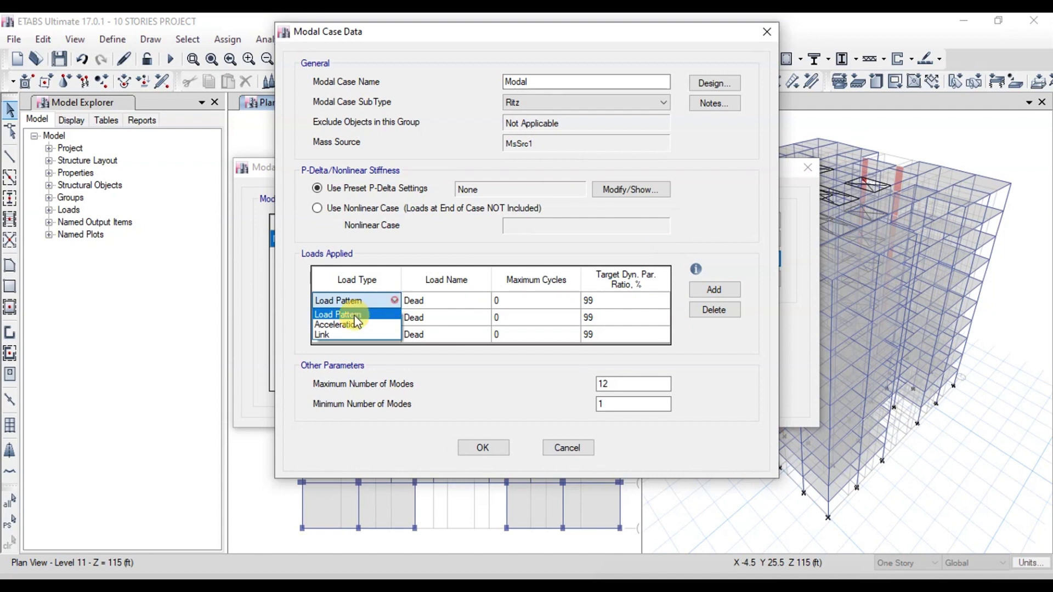
click(348, 325)
click(392, 317)
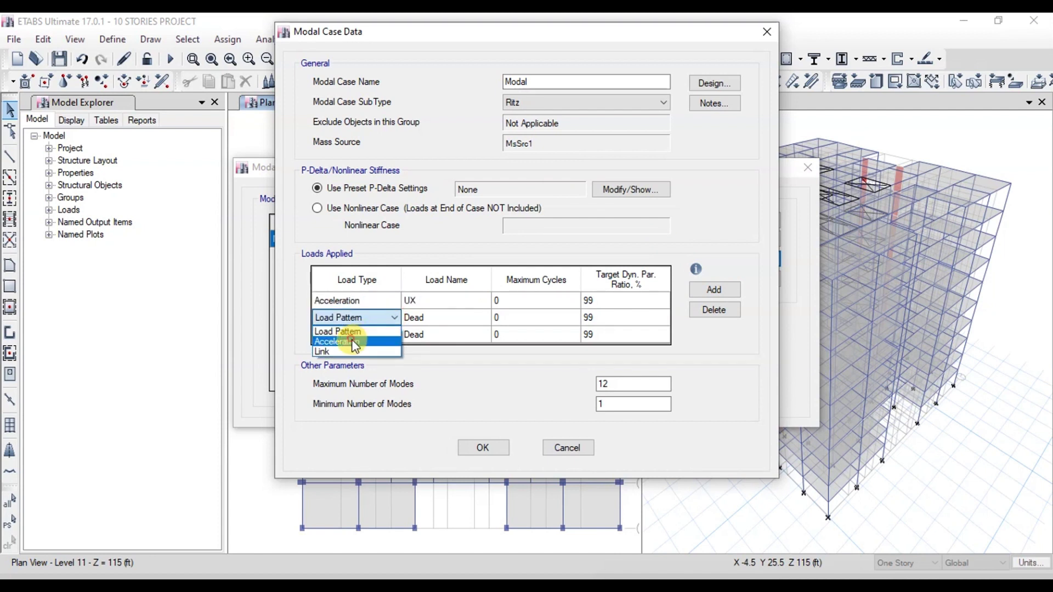
click(337, 341)
click(391, 334)
click(351, 357)
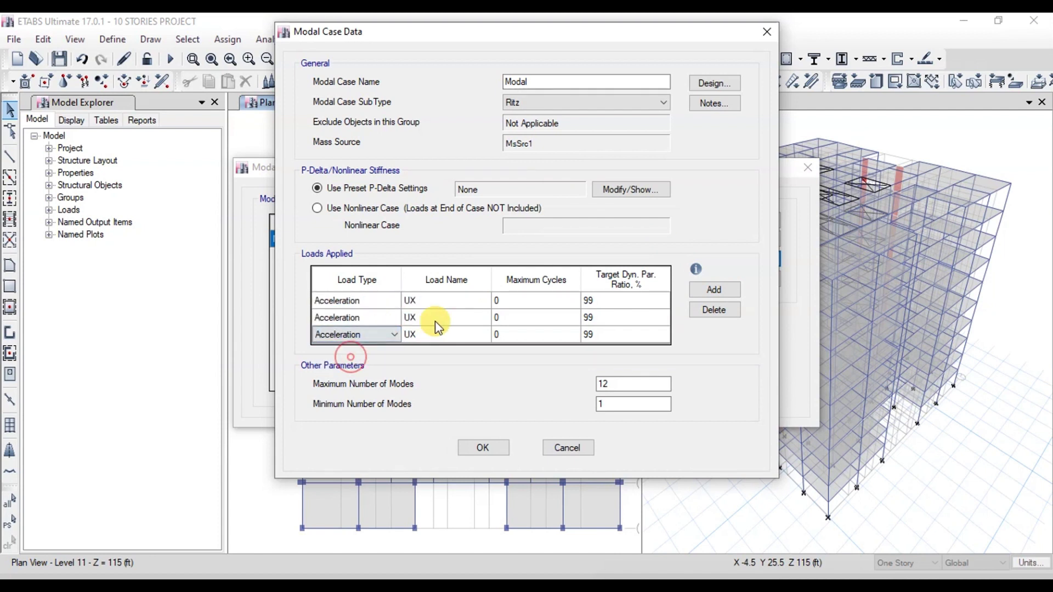
- Set the second and third acceleration directions to UY and UZ
click(436, 318)
click(437, 317)
click(427, 343)
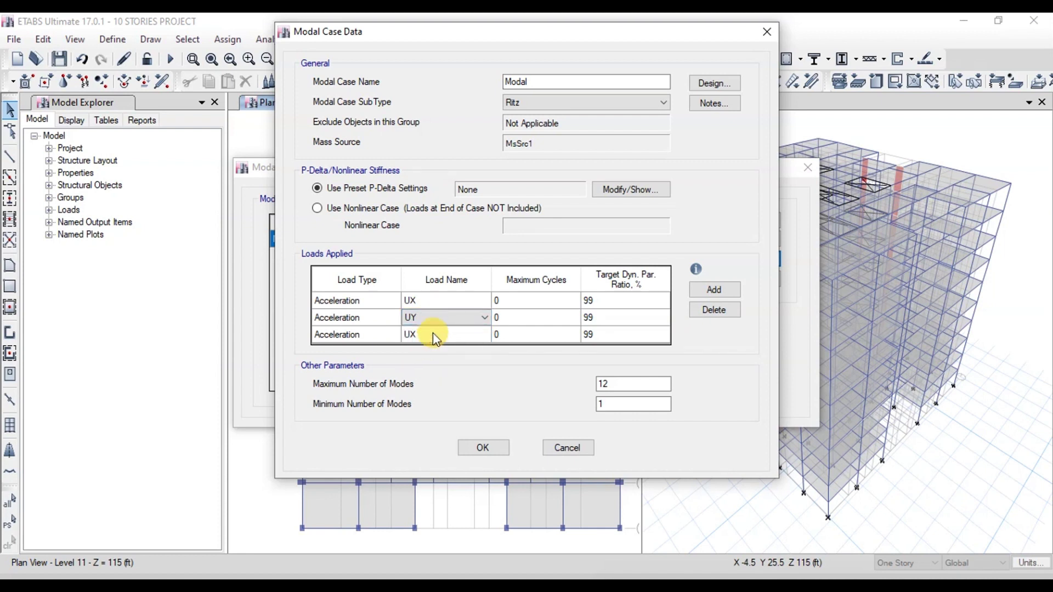
click(430, 335)
click(430, 335)
click(425, 367)
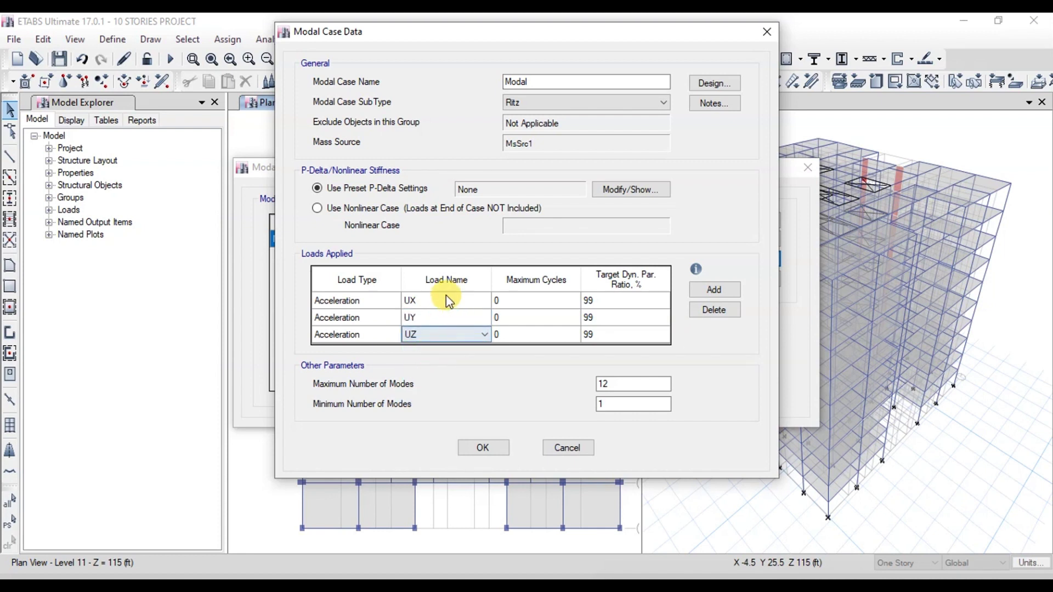
- Set Maximum Modes to 20 and confirm the Ritz modal case
double_click(604, 384)
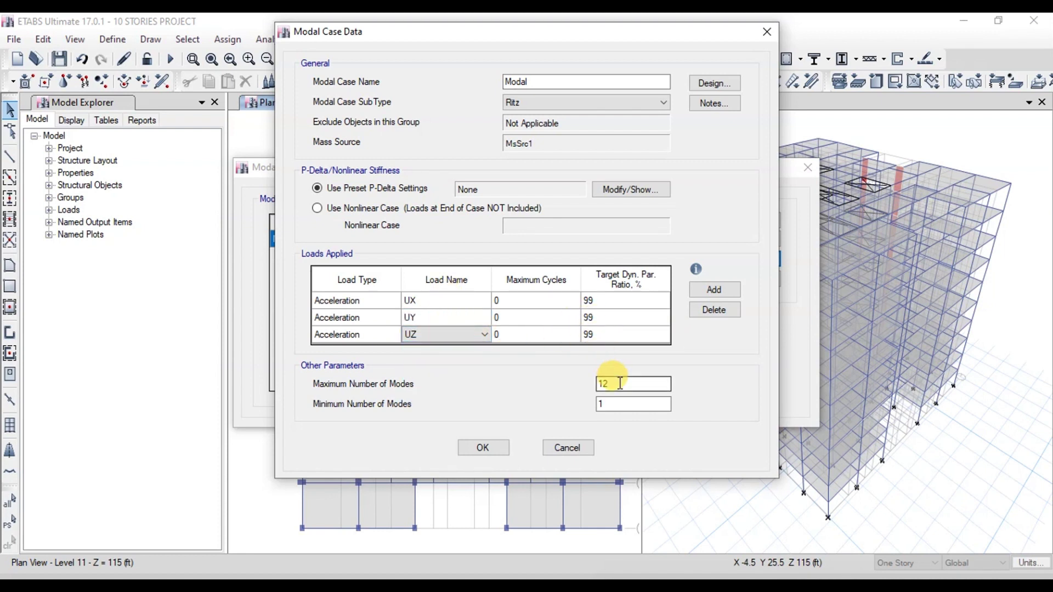
text(20)
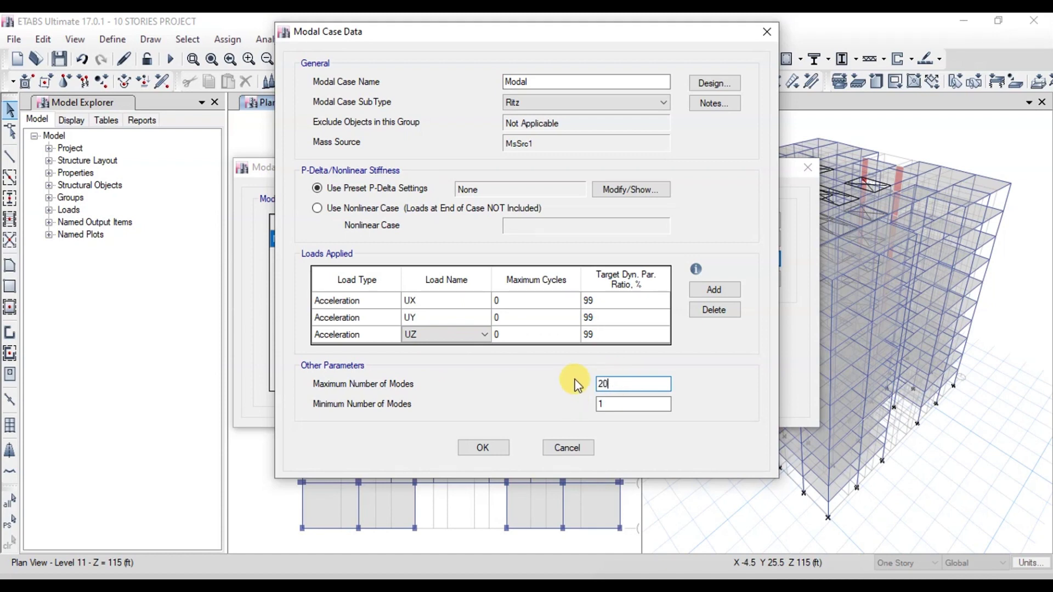
click(488, 447)
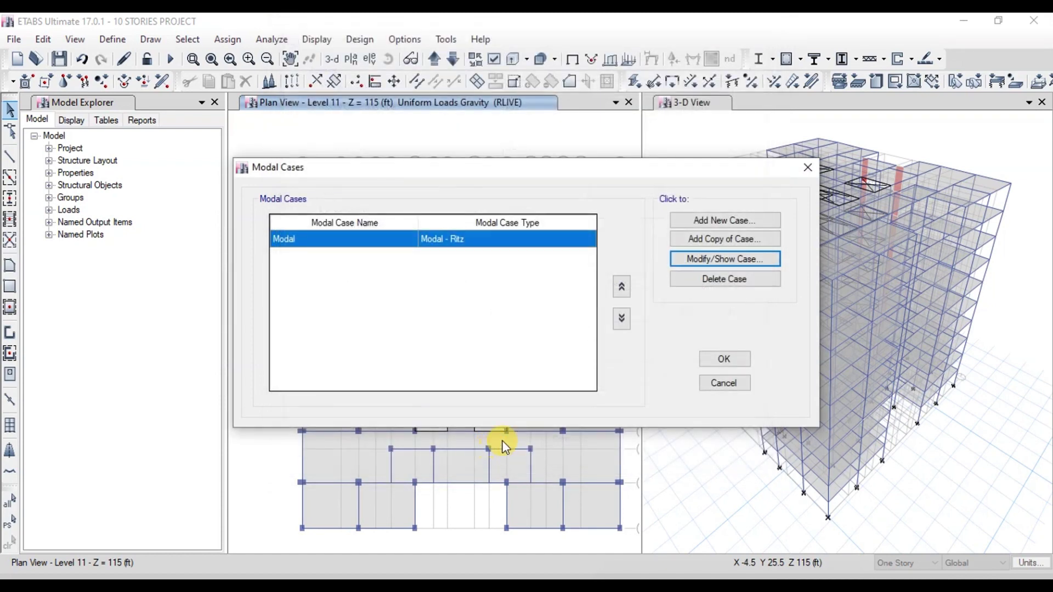
click(712, 359)
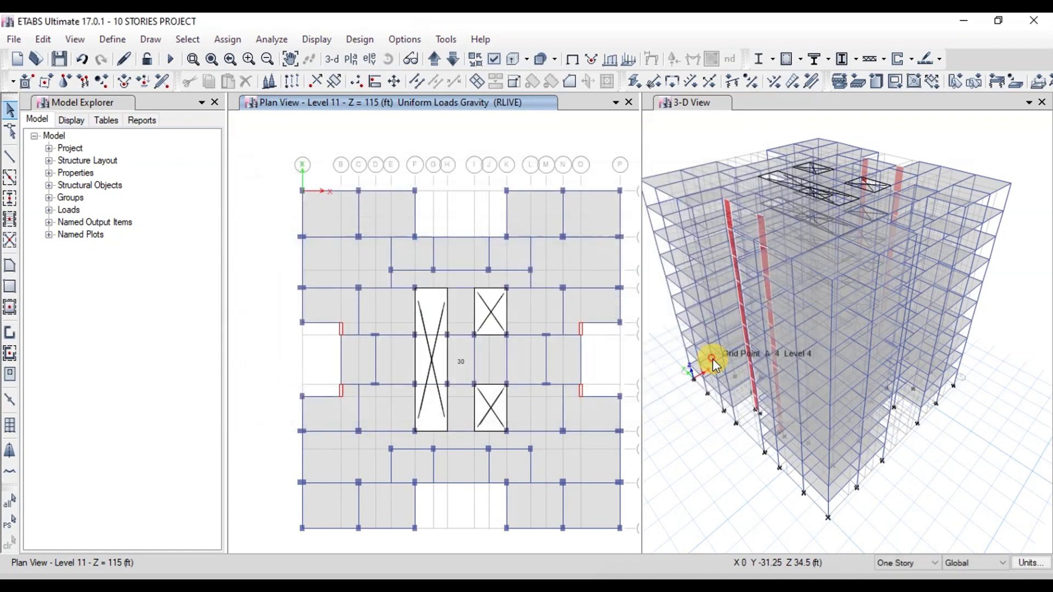
click(113, 39)
click(113, 43)
click(112, 43)
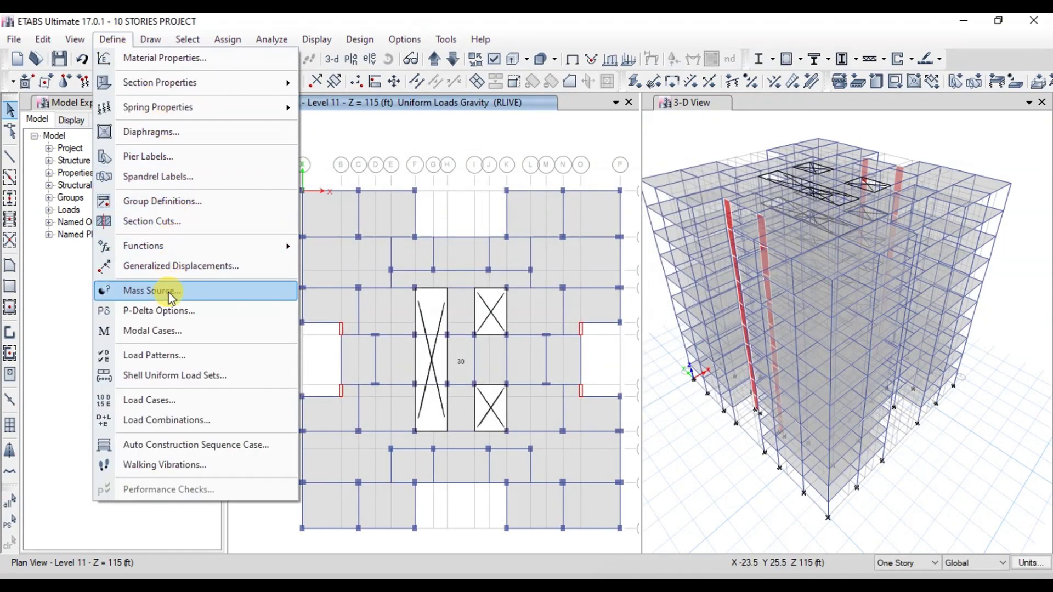
- Switch mass source MsSrc1 from self and additional mass to specified load patterns
click(171, 296)
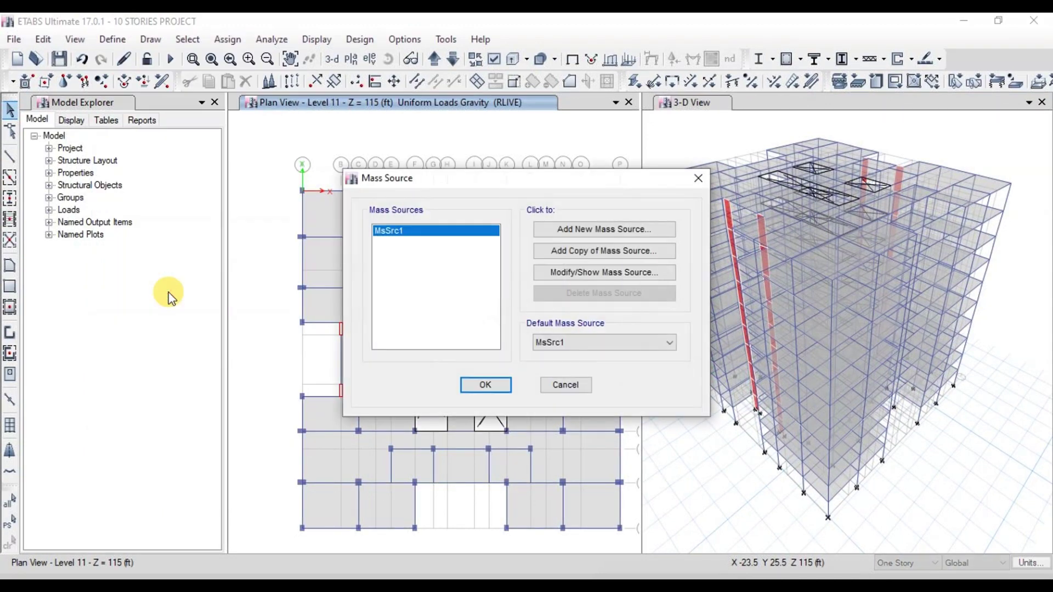
click(594, 272)
click(217, 248)
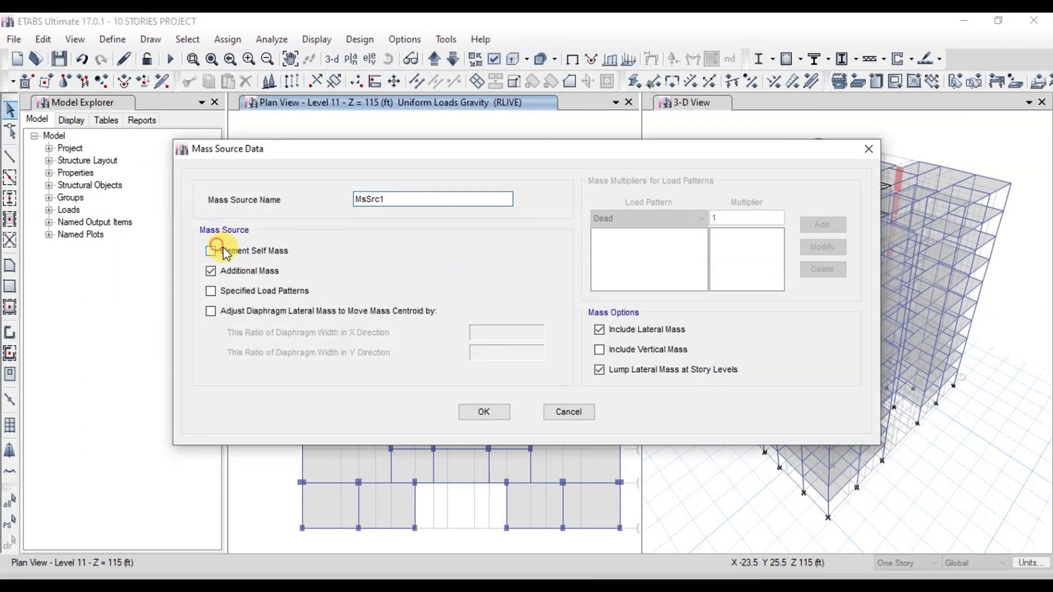
click(236, 271)
click(228, 292)
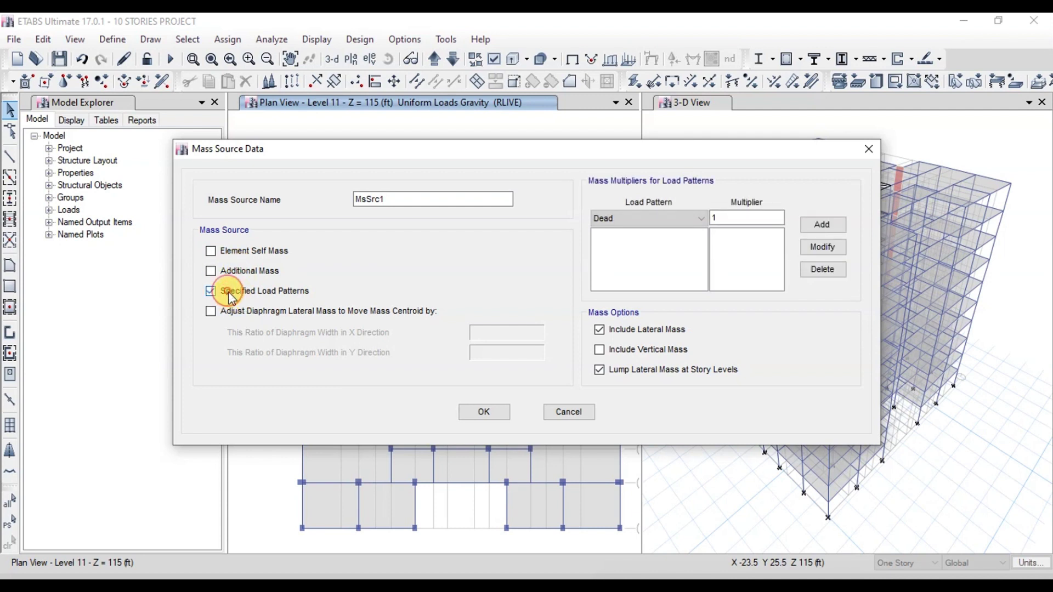
- Add Dead and SDead at multiplier 1, include vertical mass, and confirm
click(811, 229)
click(697, 219)
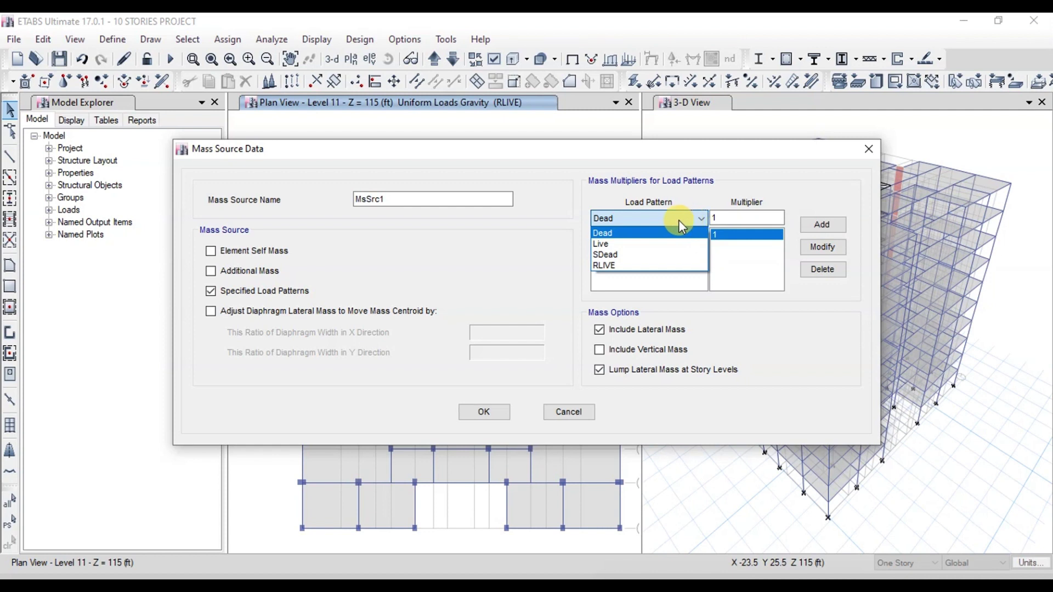
click(625, 255)
click(805, 225)
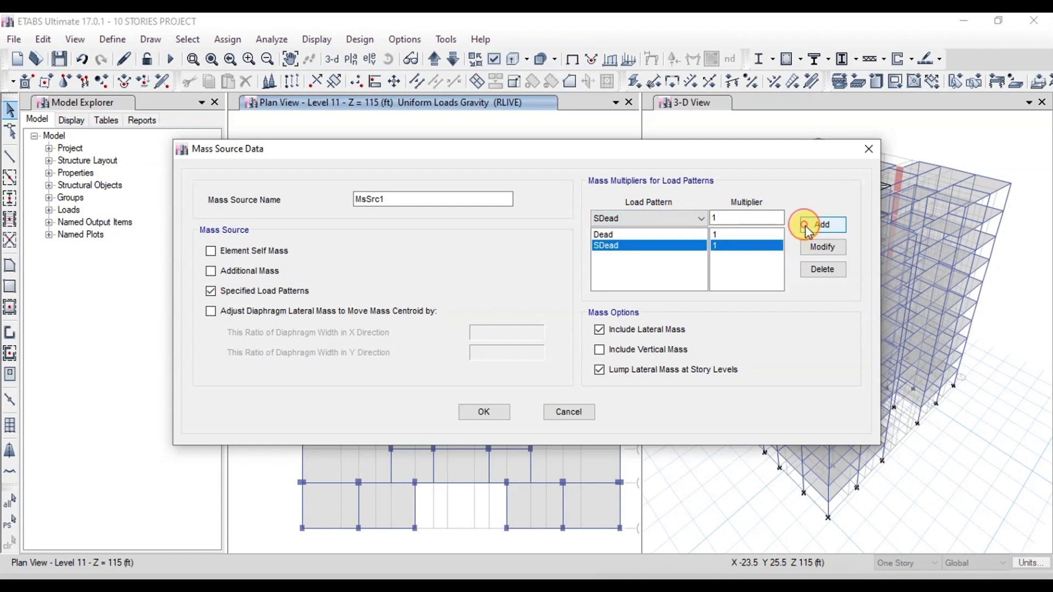
click(601, 351)
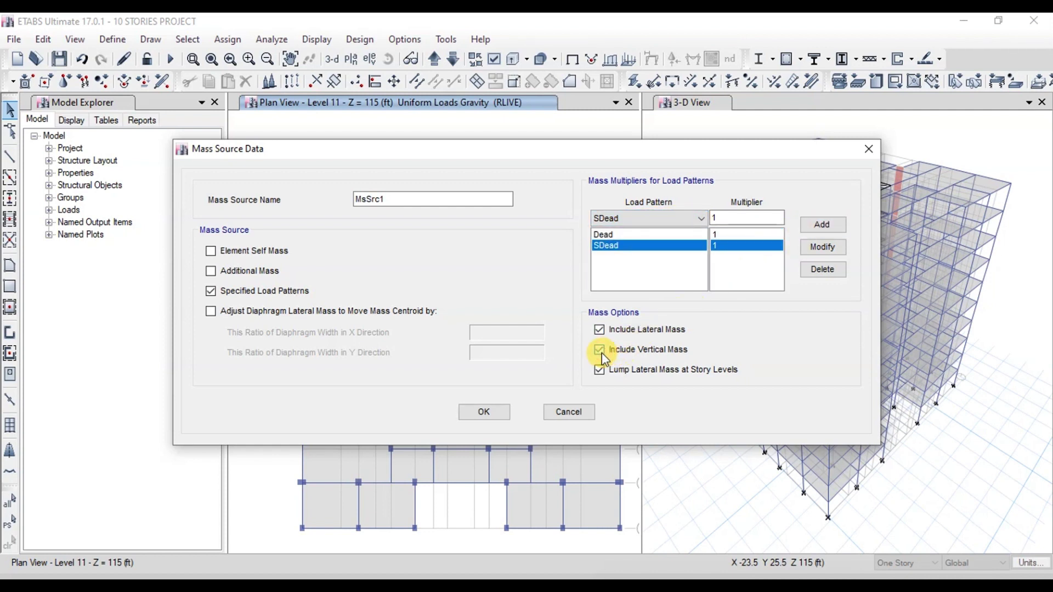
click(498, 412)
click(486, 385)
click(112, 39)
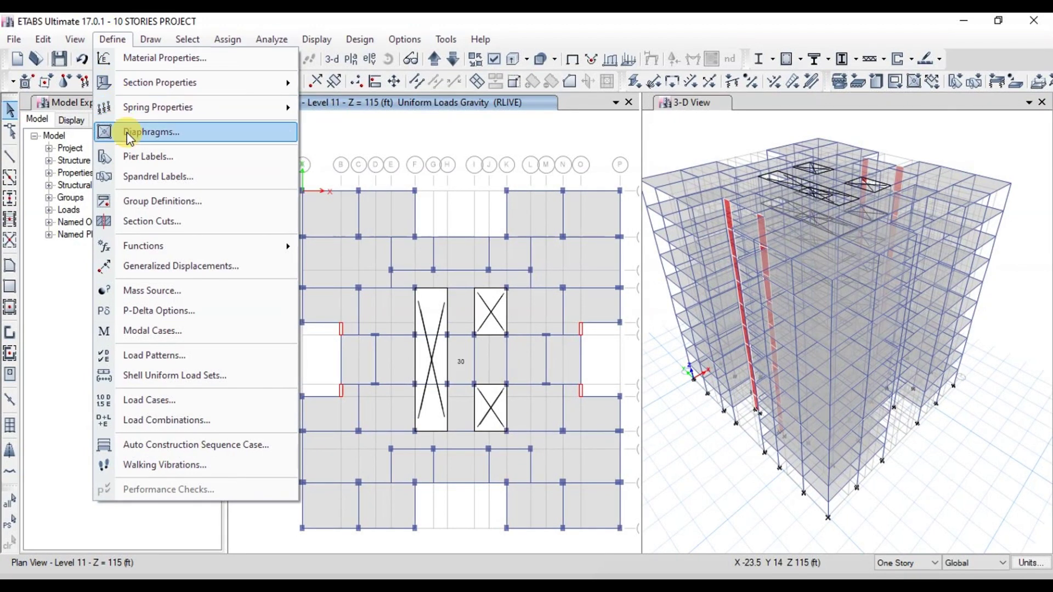
- Delete the UnifRS spectrum function and choose the UBC97 function type
mouse_move(157, 245)
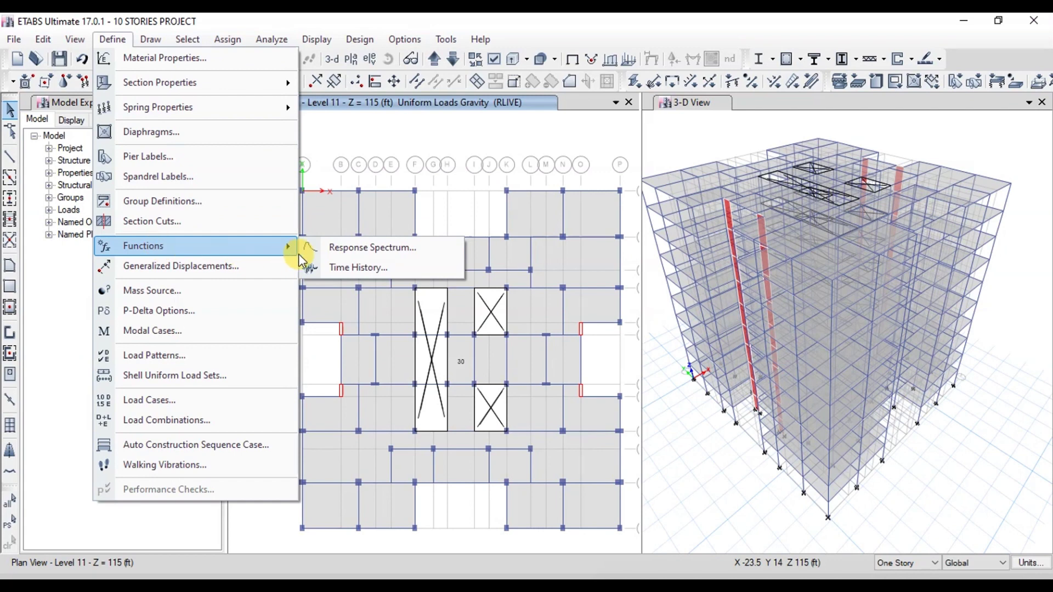
click(323, 252)
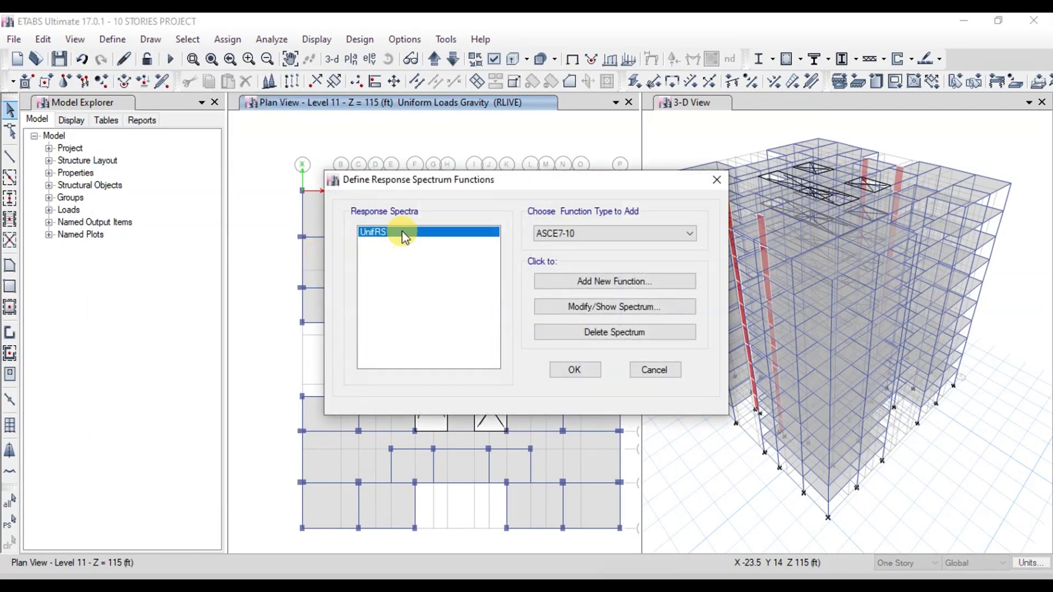
click(586, 329)
click(566, 234)
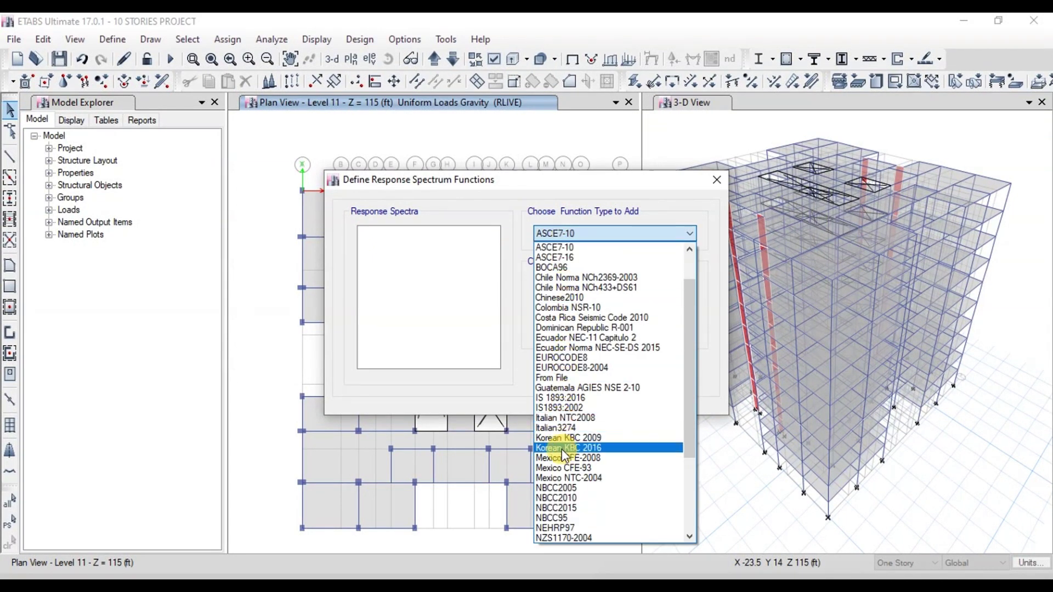
scroll(566, 467, down, 3)
scroll(581, 527, down, 1)
click(565, 518)
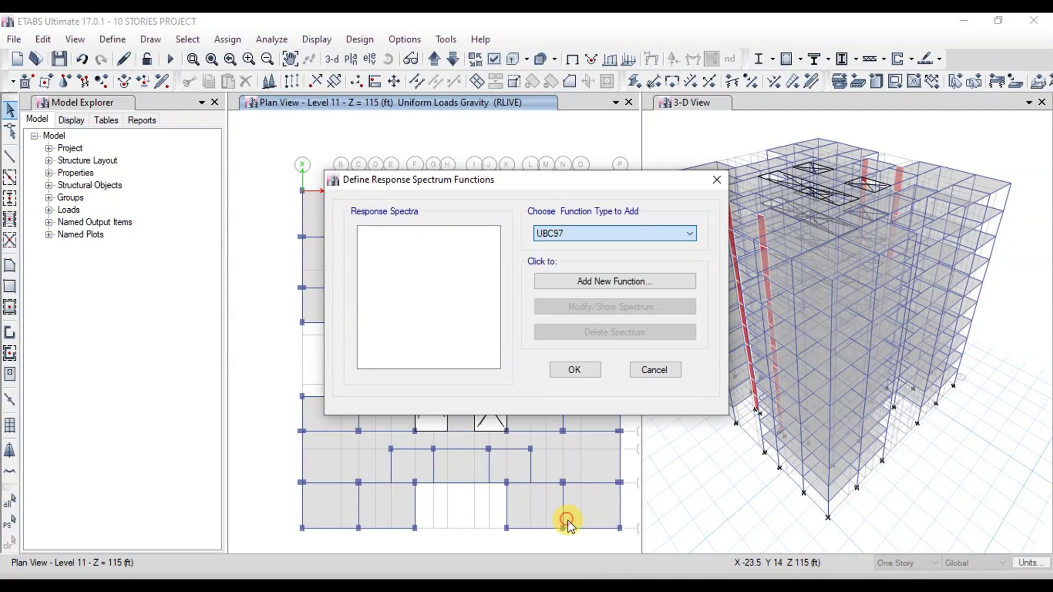
- Create the UBC 97 function with Ca 0.28 and confirm both dialogs
click(583, 281)
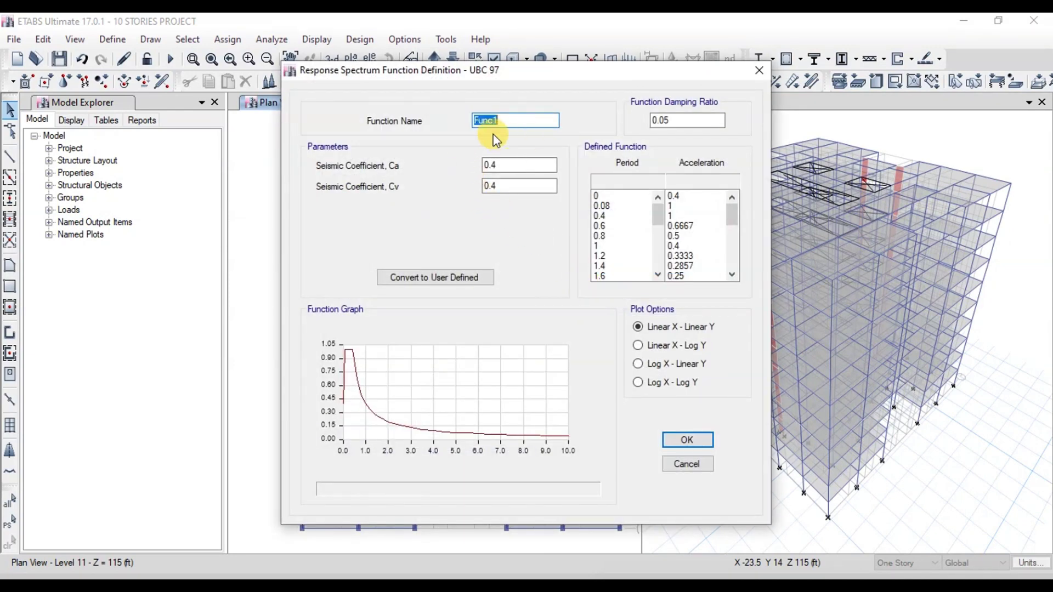
text(UBC 97)
click(505, 166)
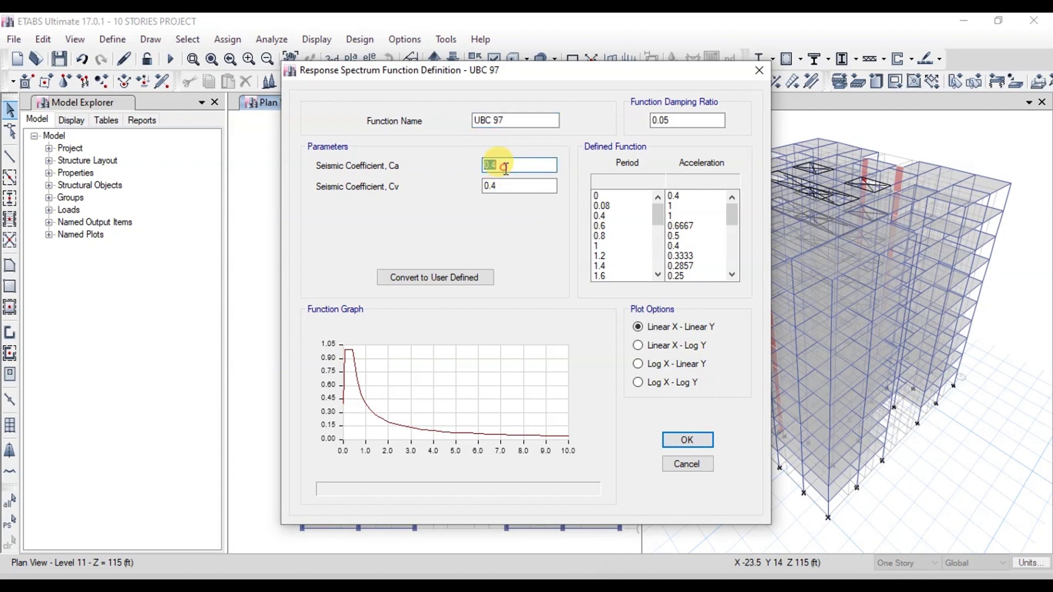
text(0.28)
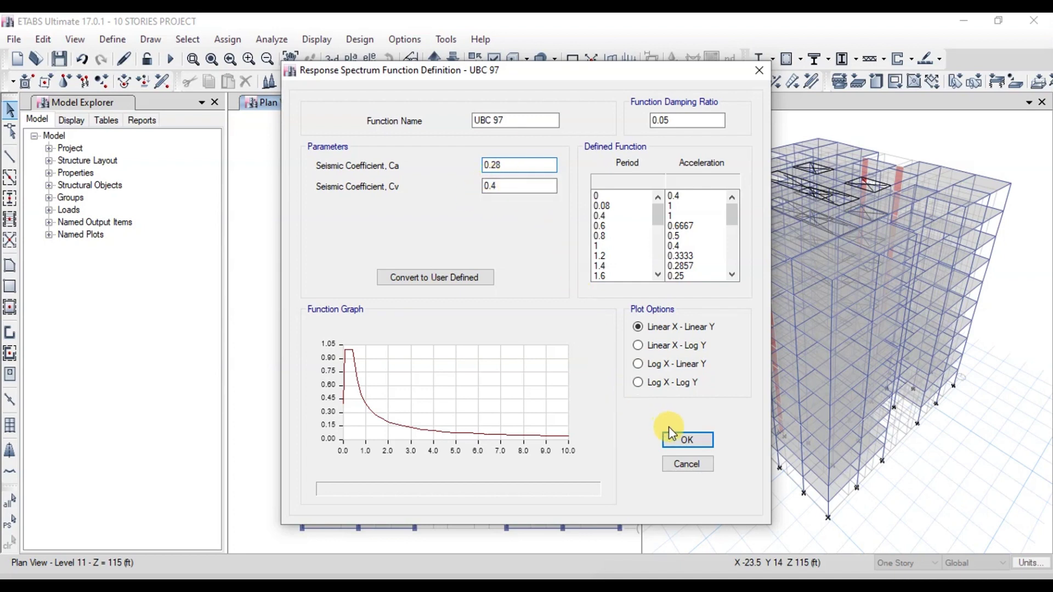
click(686, 440)
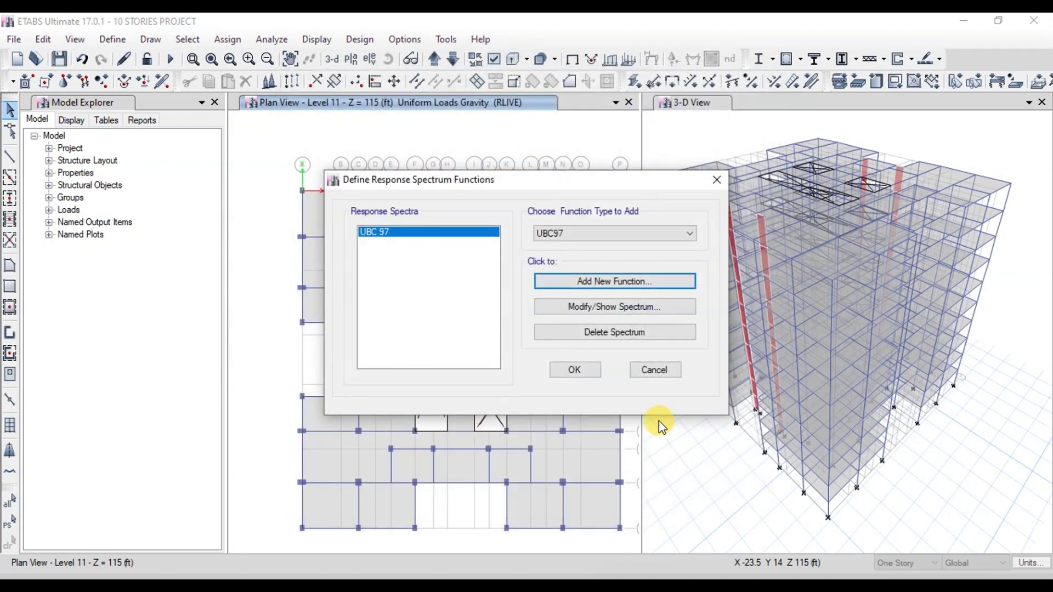
click(579, 379)
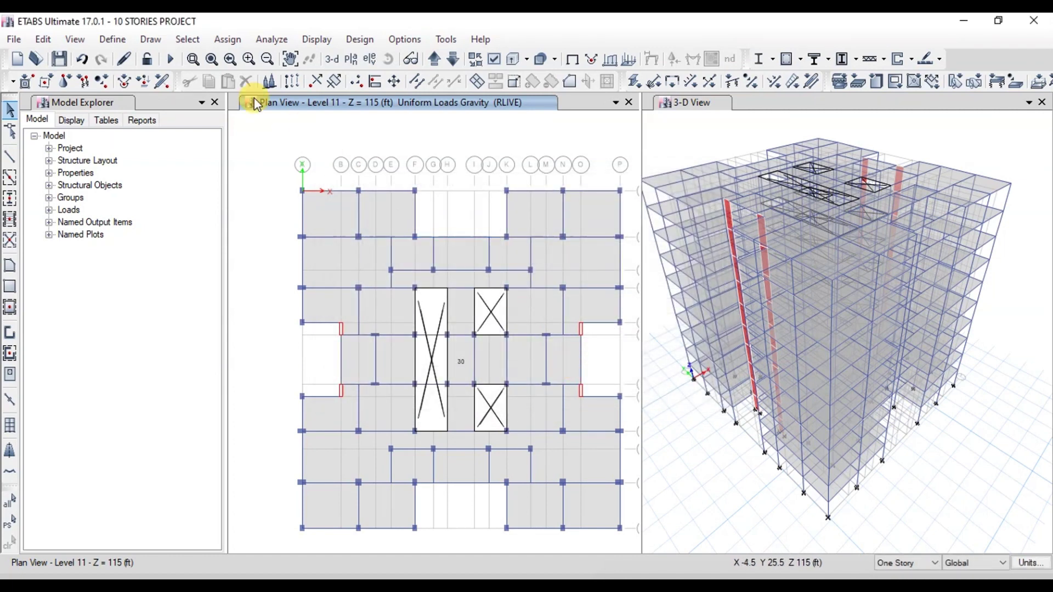
- Start a new load case named SPECX of type Response Spectrum
click(120, 40)
click(127, 37)
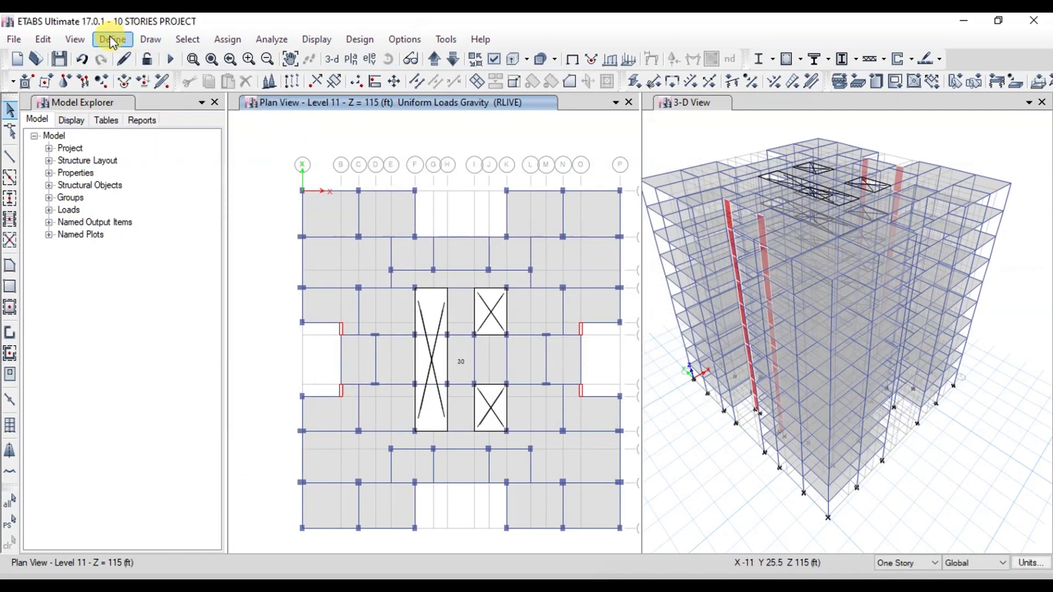
click(110, 36)
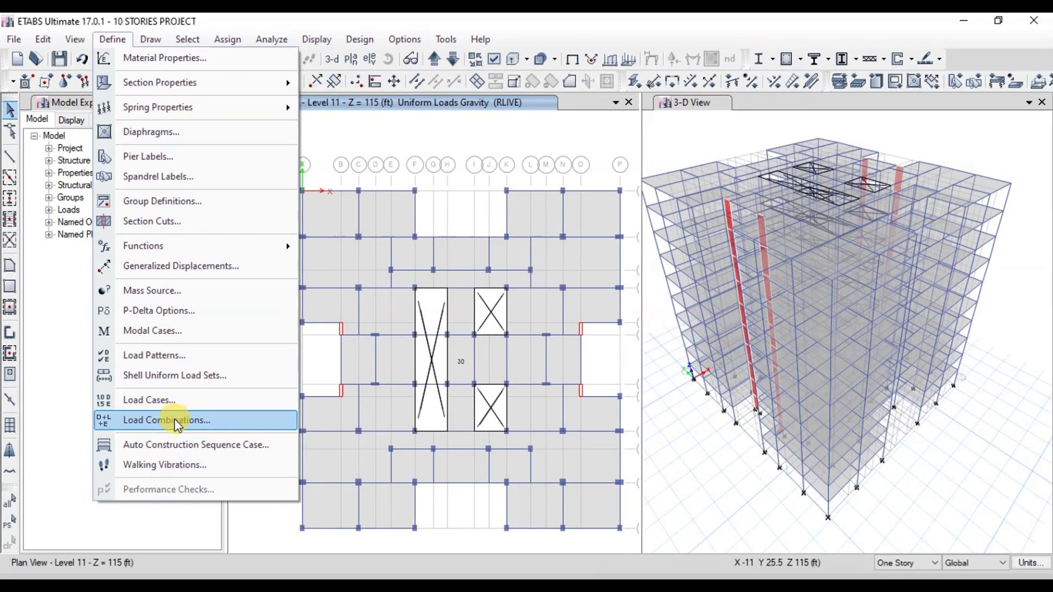
click(166, 401)
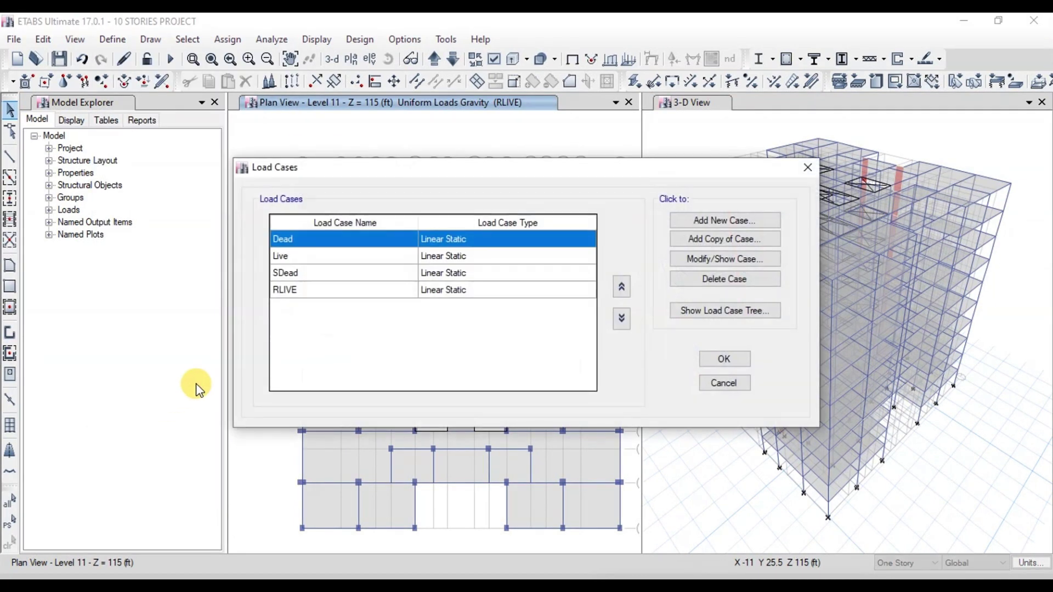
click(675, 221)
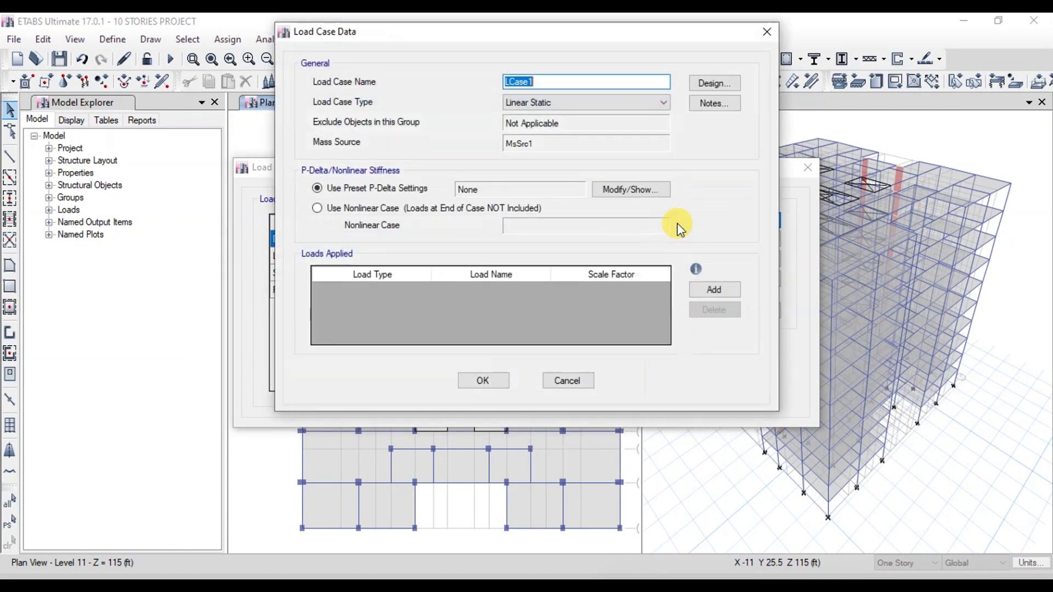
text(S)
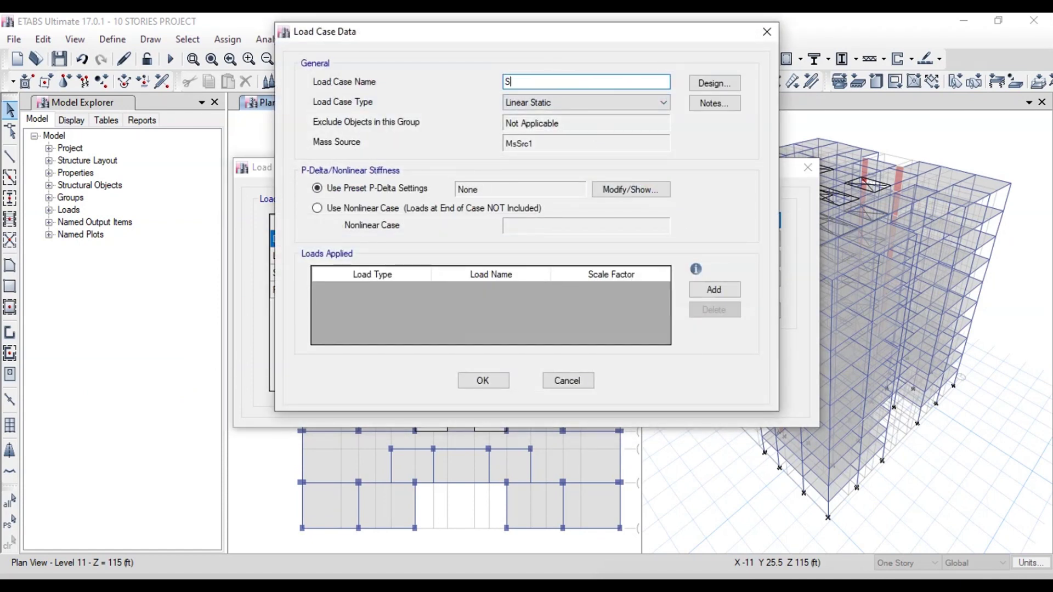
text(PECX)
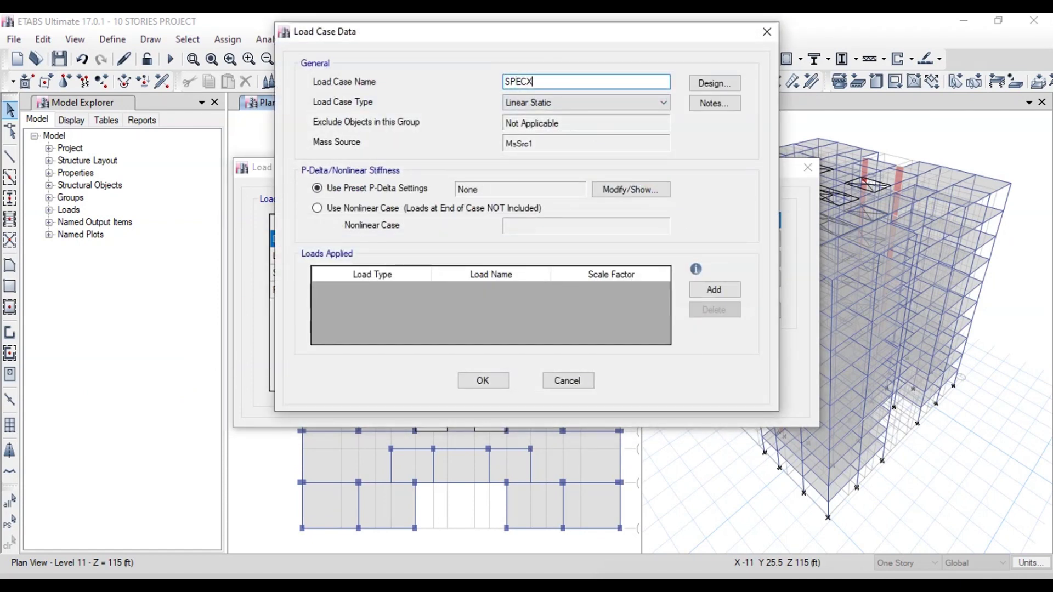
click(565, 104)
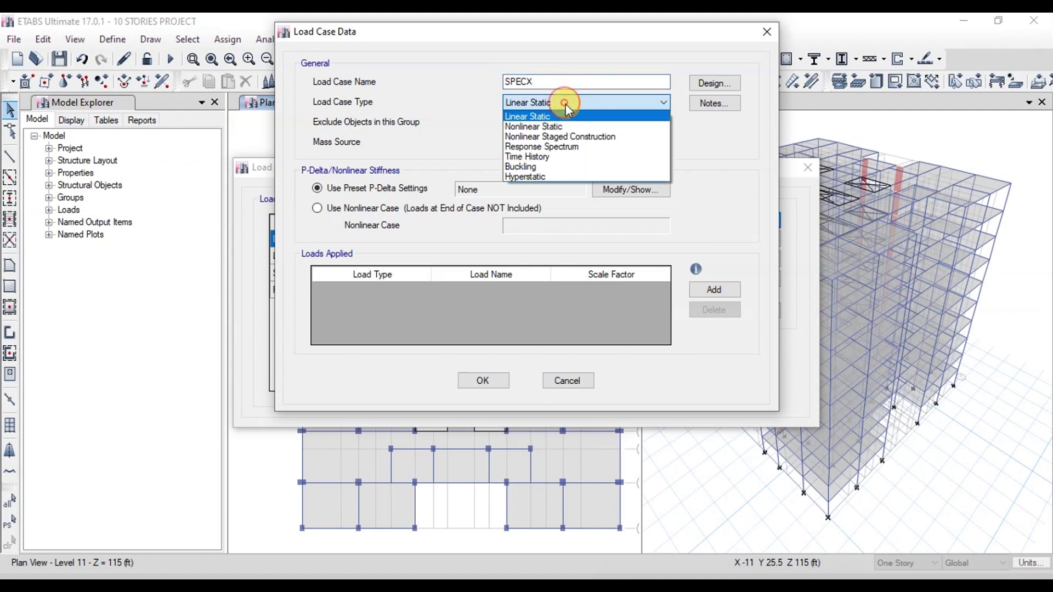
click(565, 146)
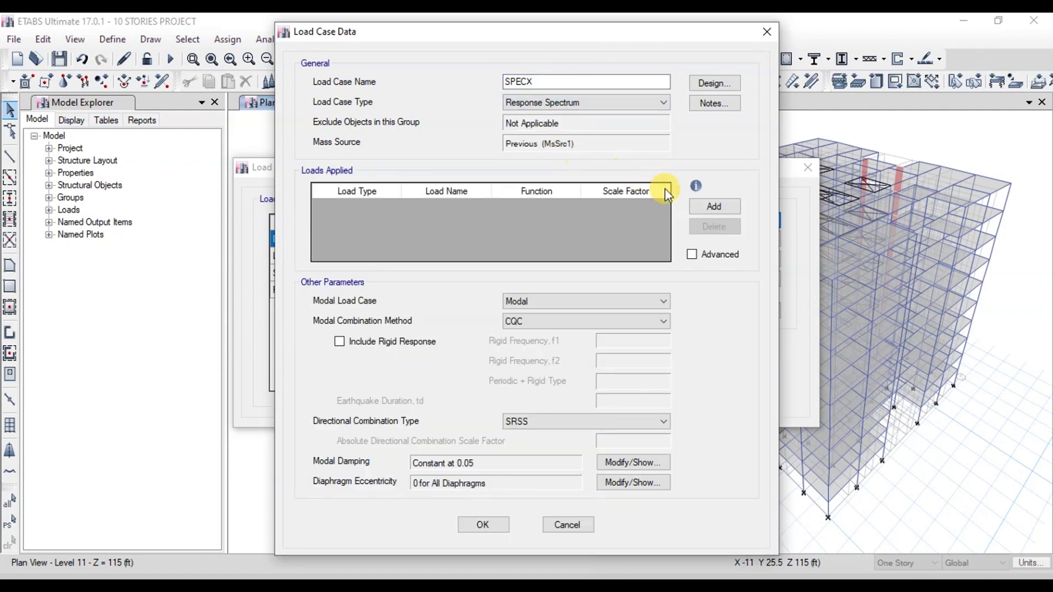
- Apply U1 acceleration with the UBC 97 function at scale 386.089/5.5 (70.198) and save
click(701, 208)
click(561, 208)
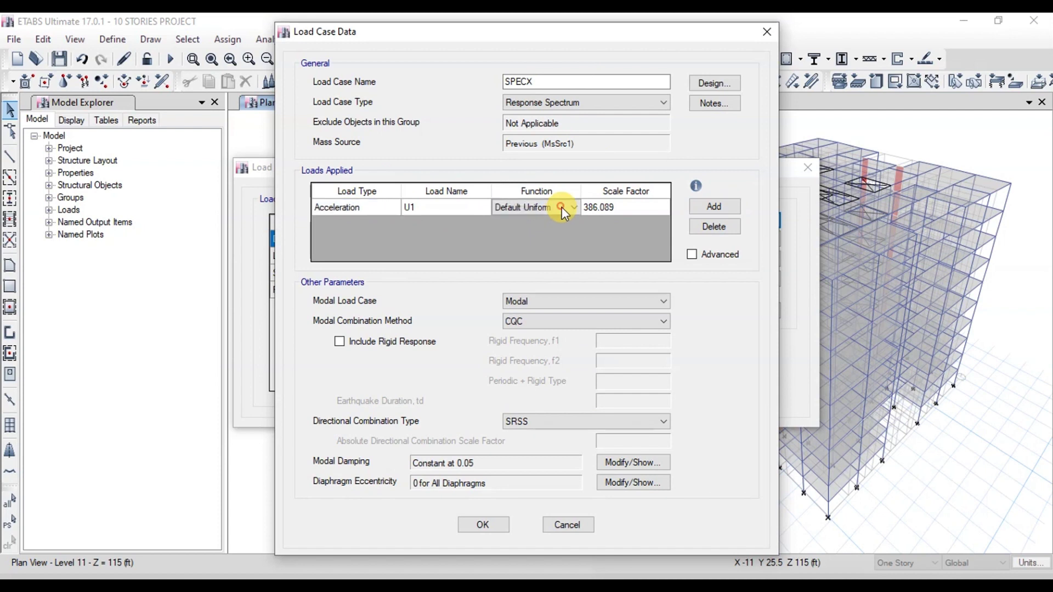
click(572, 208)
click(538, 230)
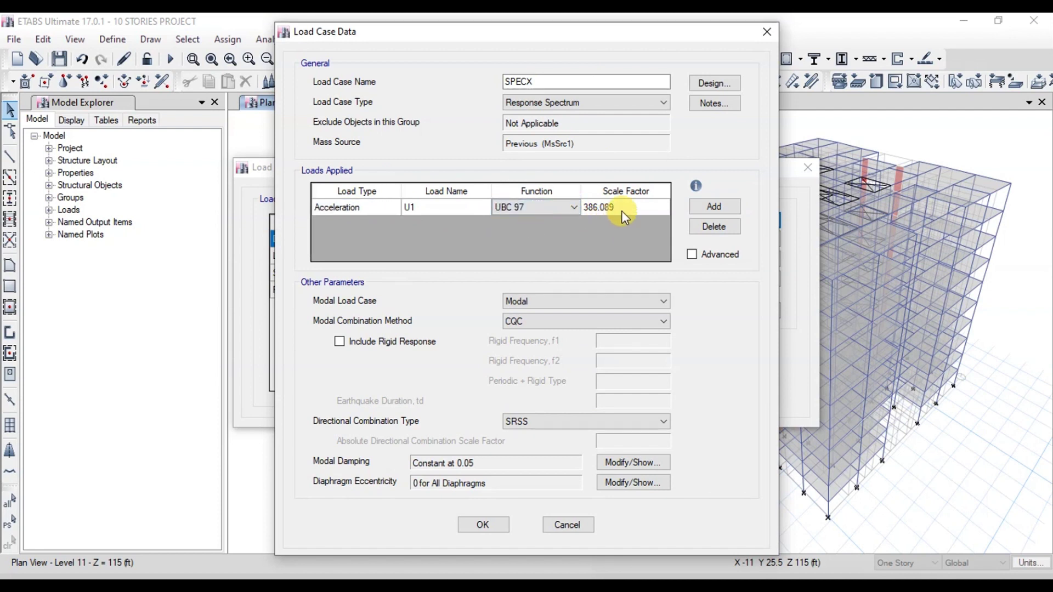
click(625, 207)
click(625, 207)
text(/5.5)
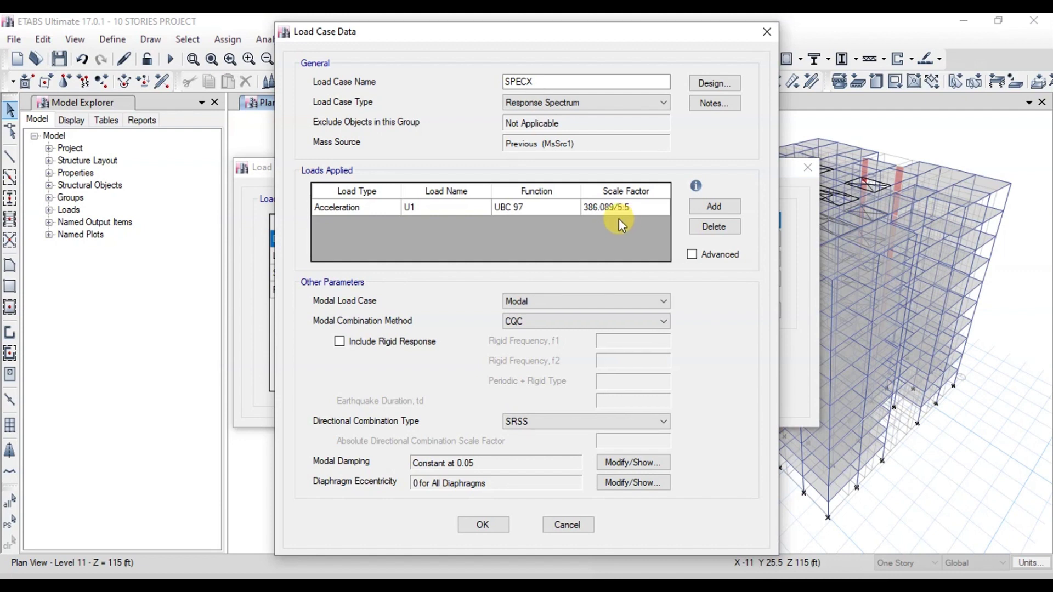
click(572, 206)
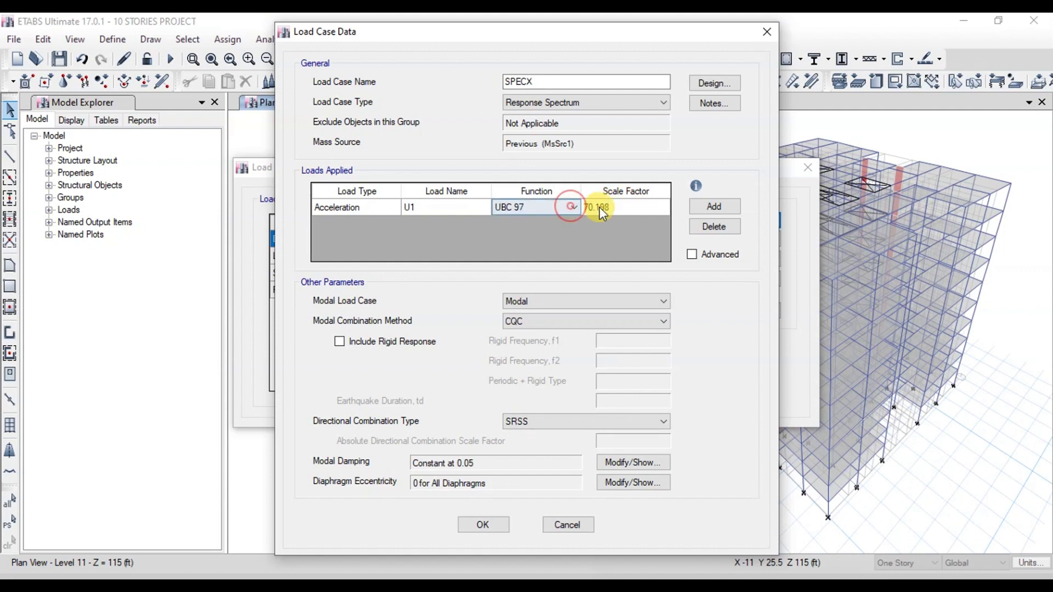
click(497, 527)
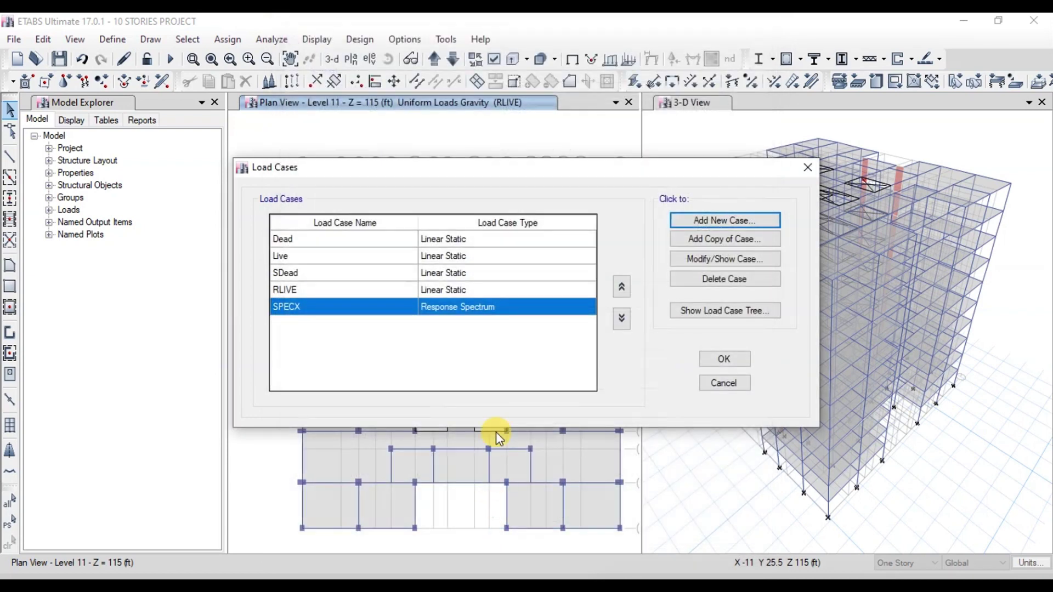
click(693, 222)
- Name the new case SPECY as a Response Spectrum case with a U2 acceleration load
text(S)
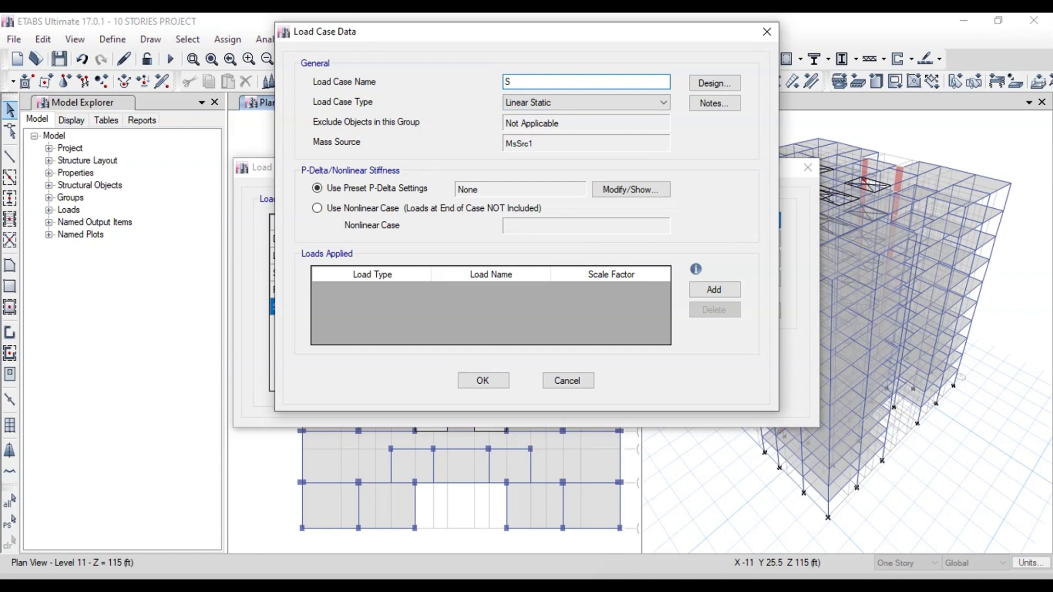
text(PECY)
click(621, 103)
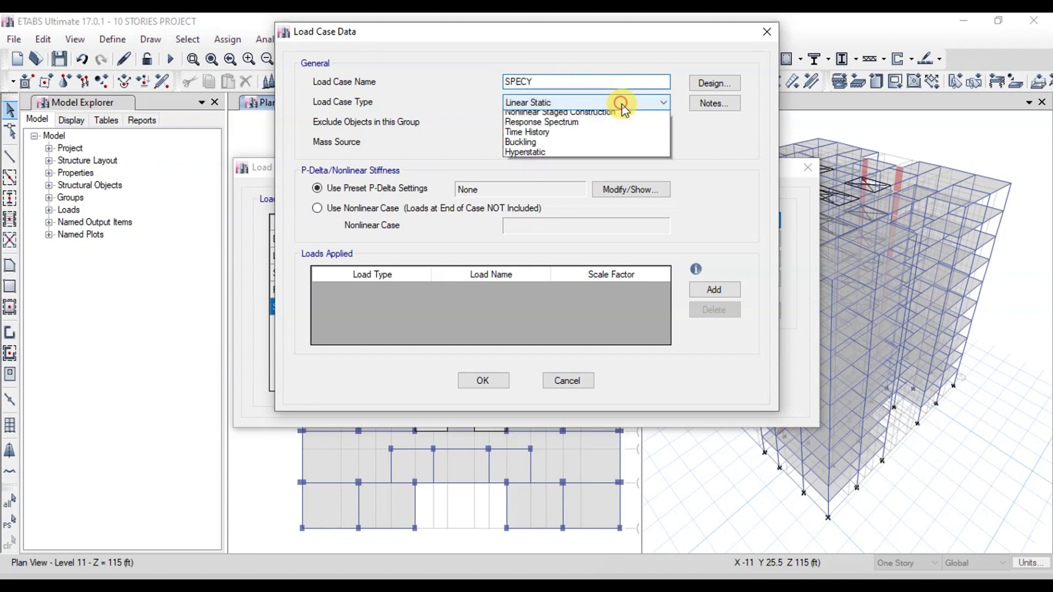
click(583, 146)
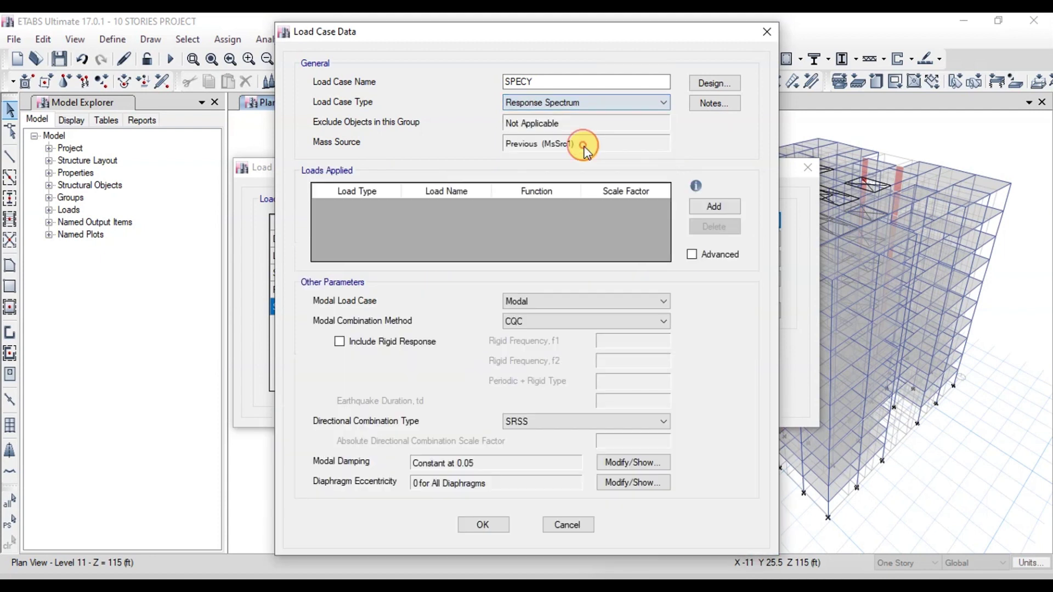
click(706, 207)
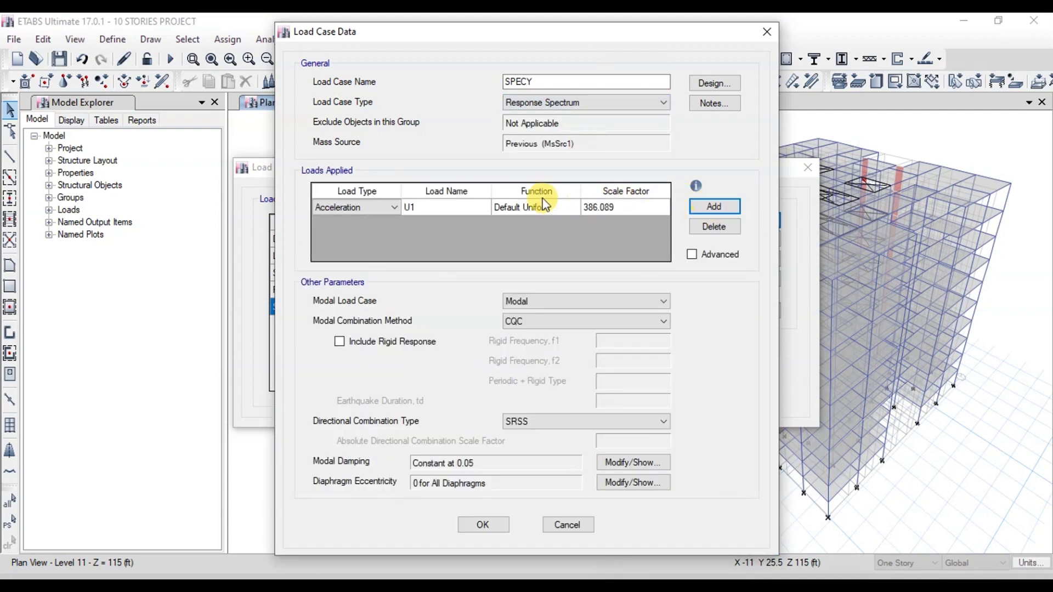
click(487, 208)
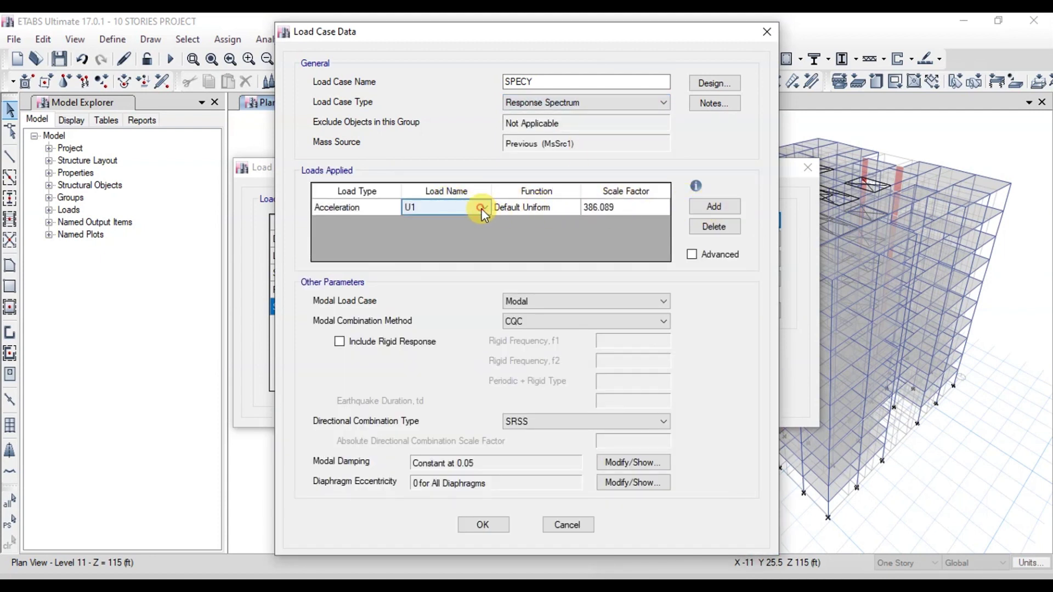
click(484, 208)
click(453, 231)
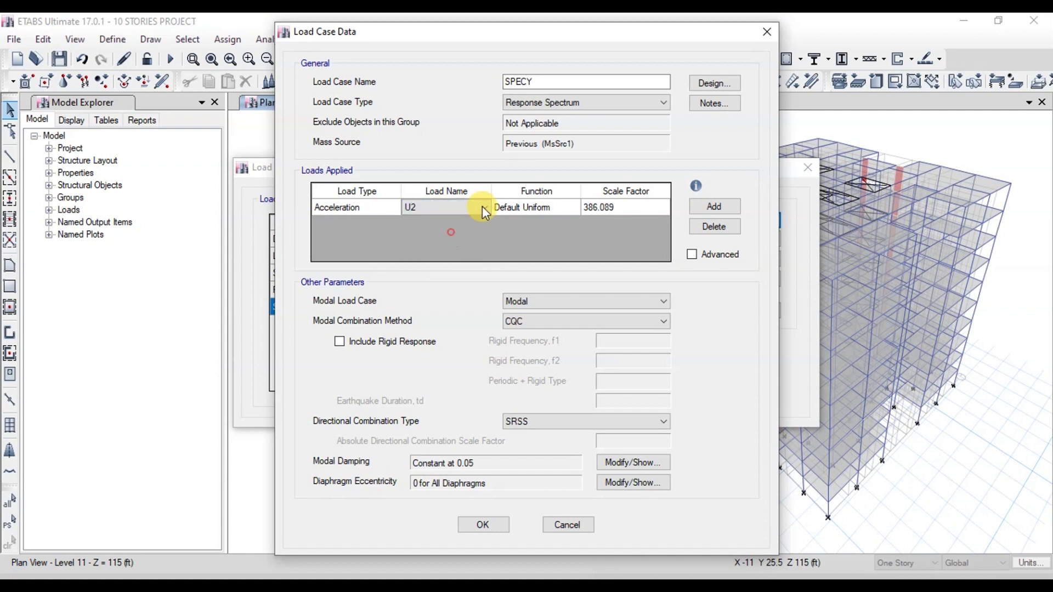
- Assign the UBC 97 function at scale 386.089/5.5 (70.198) and save SPECY
click(572, 207)
click(571, 207)
click(538, 232)
click(601, 208)
click(627, 209)
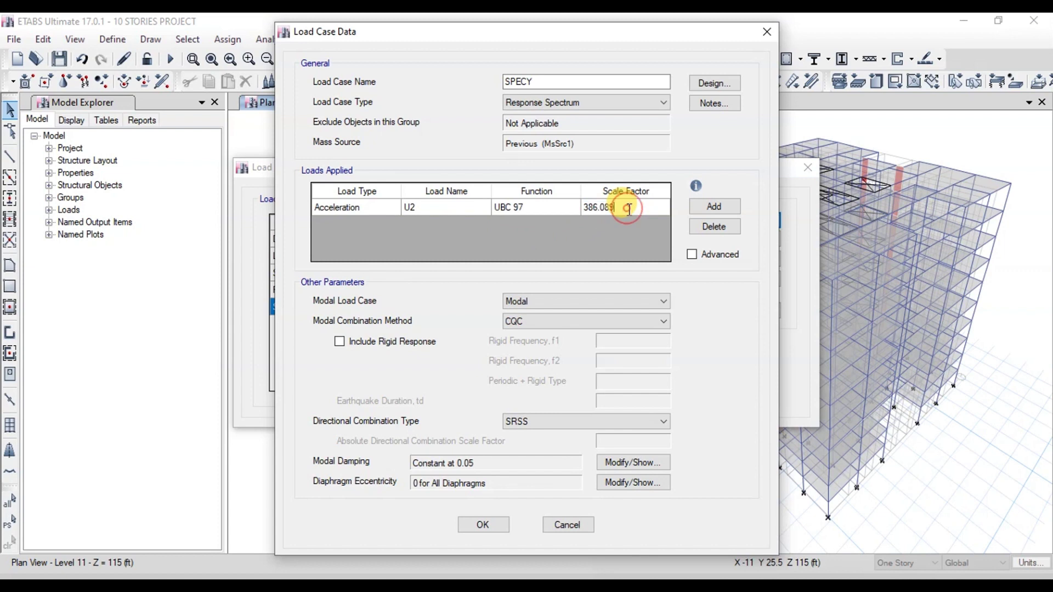
text(/5.5)
click(571, 208)
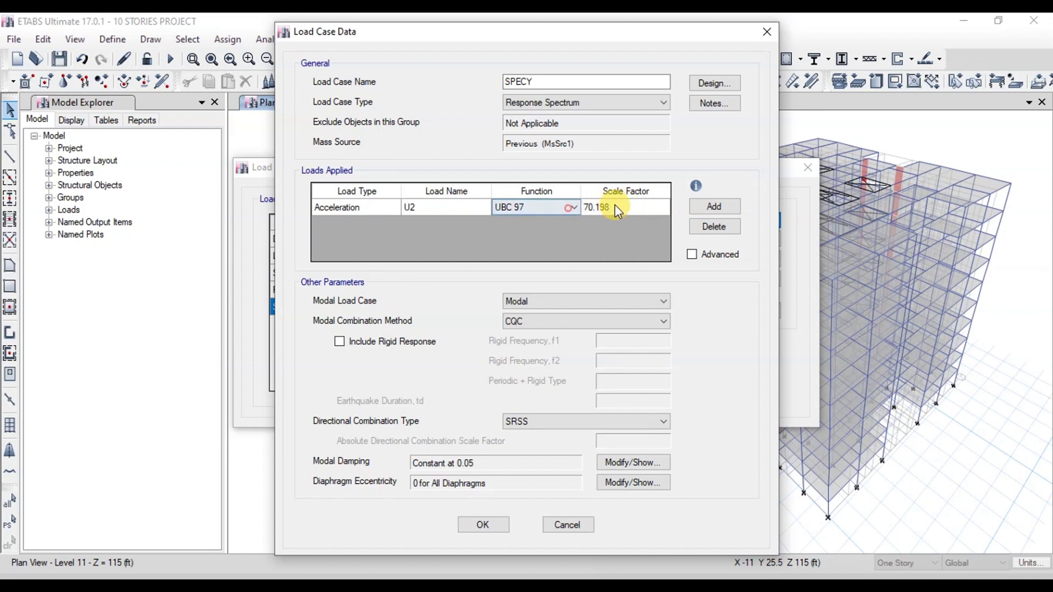
click(482, 525)
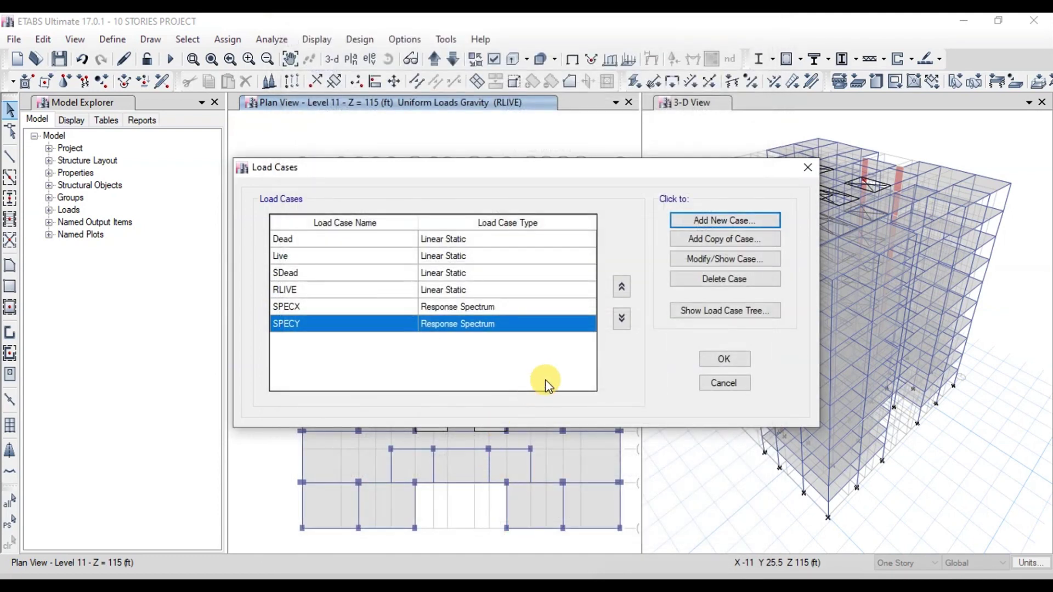
- Confirm the load case list and run the analysis, showing the Dead-load deformed shape
click(719, 362)
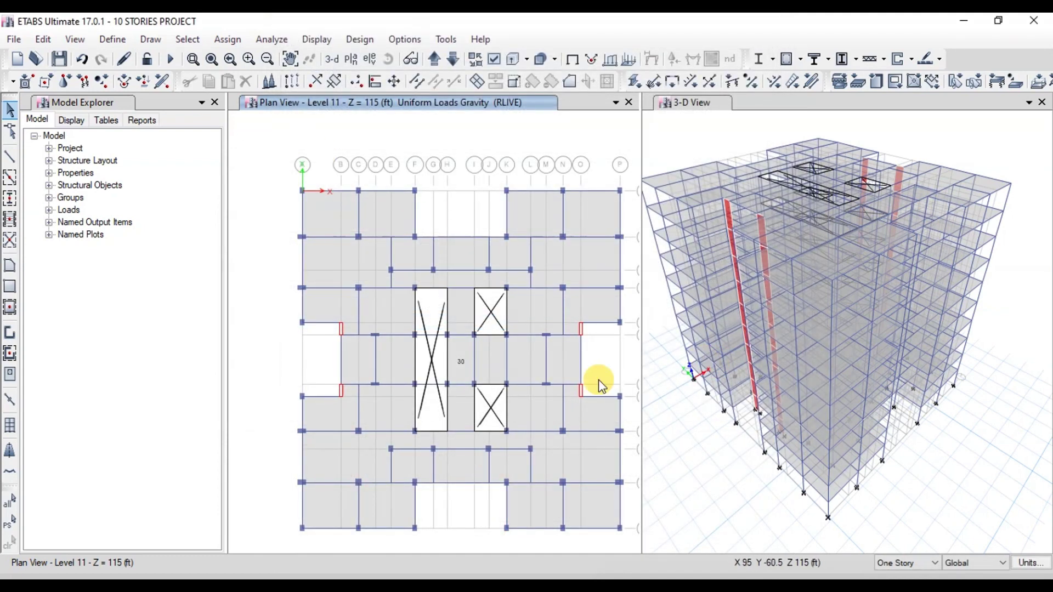
click(276, 40)
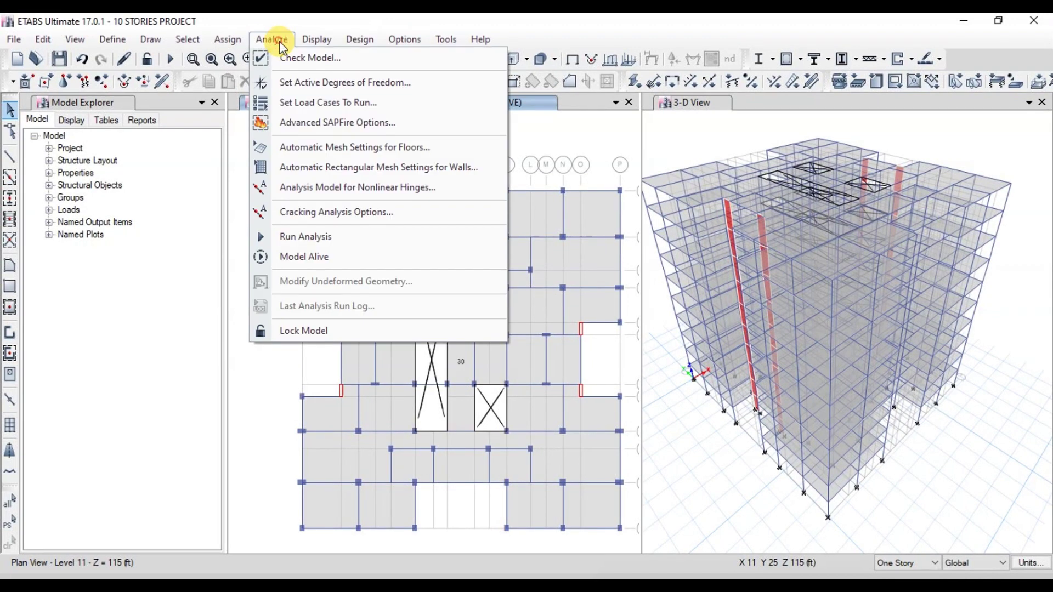
click(319, 238)
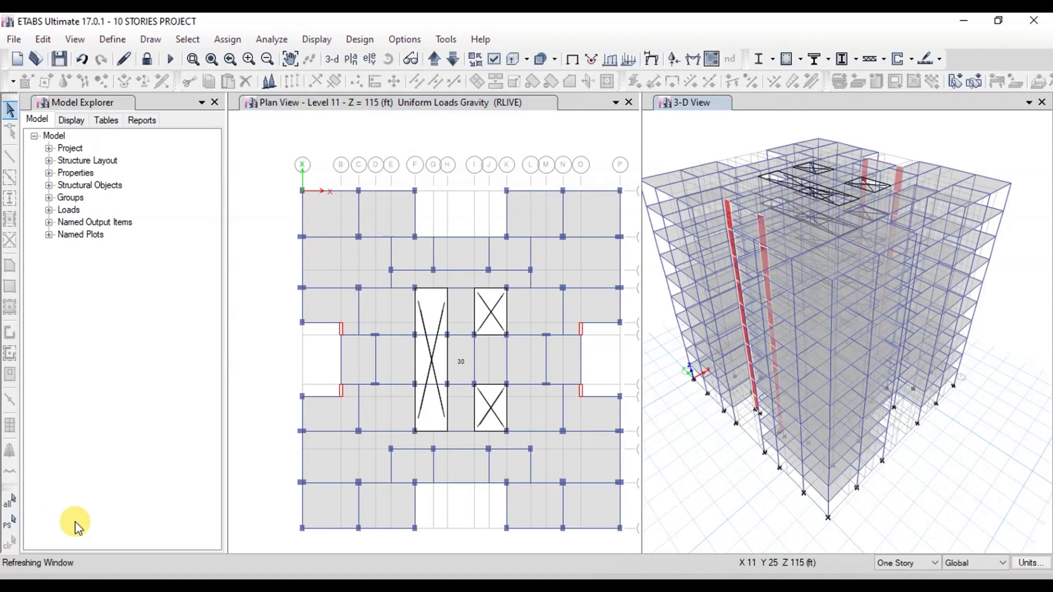
mouse_move(867, 310)
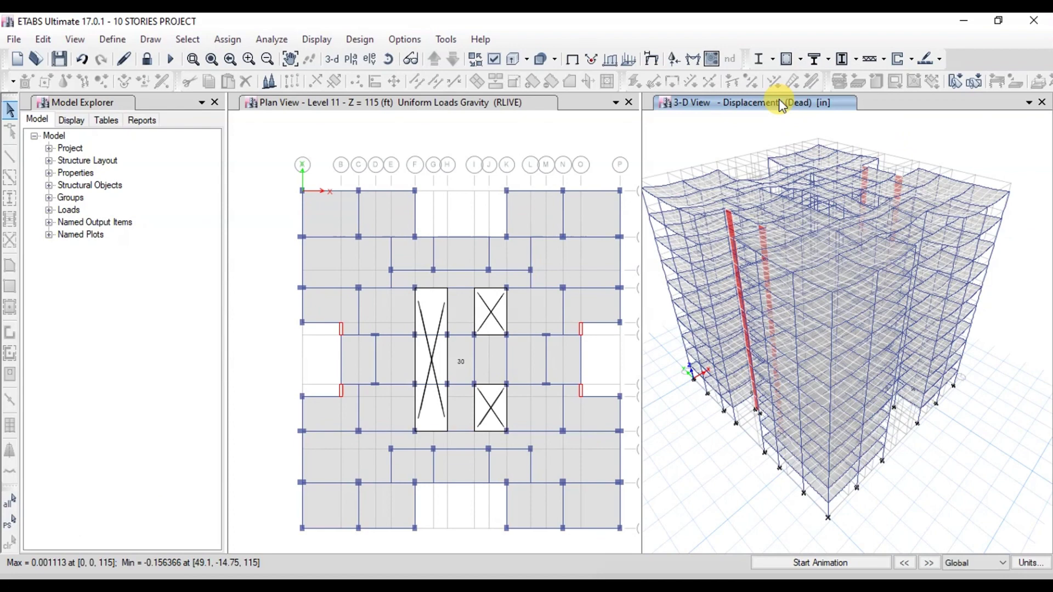
- Animate the Dead-load deformed shape briefly, then stop the animation
click(798, 563)
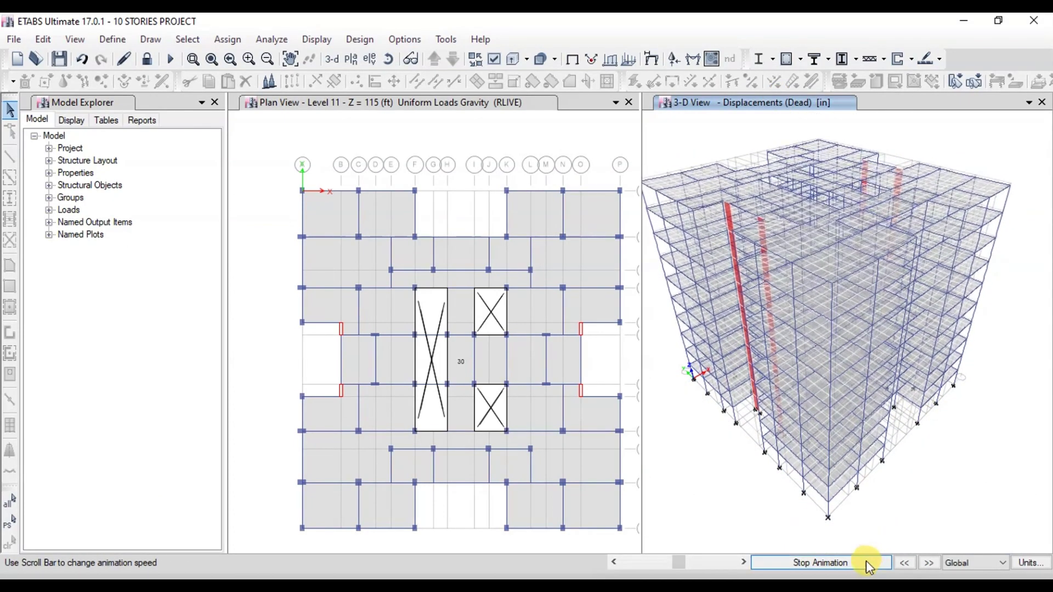
click(864, 558)
mouse_move(675, 220)
click(317, 40)
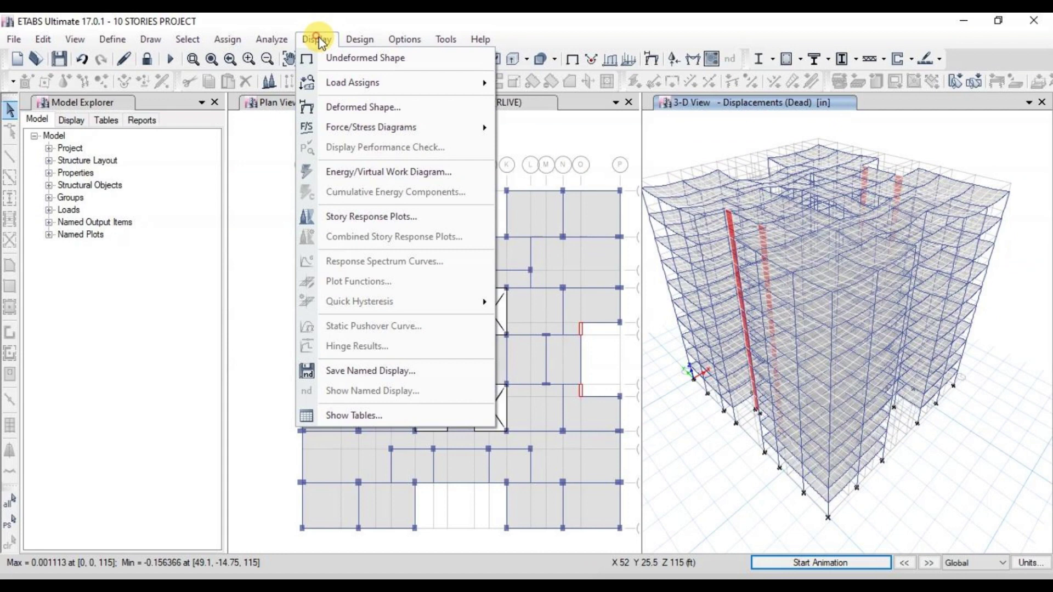
- Plot and animate the SPECX deformed shape, then stop the animation
click(382, 108)
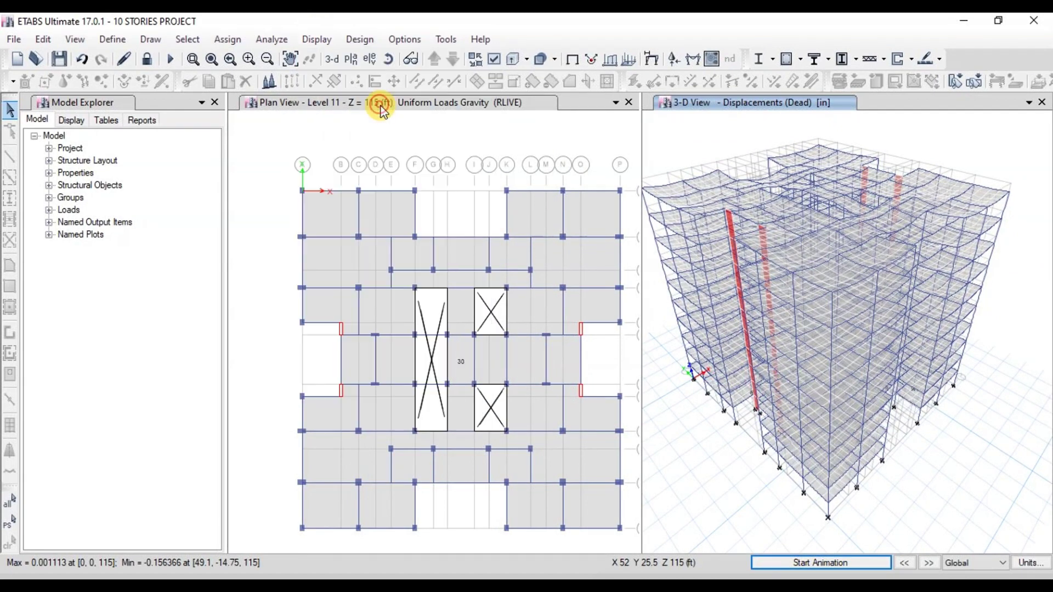
click(450, 109)
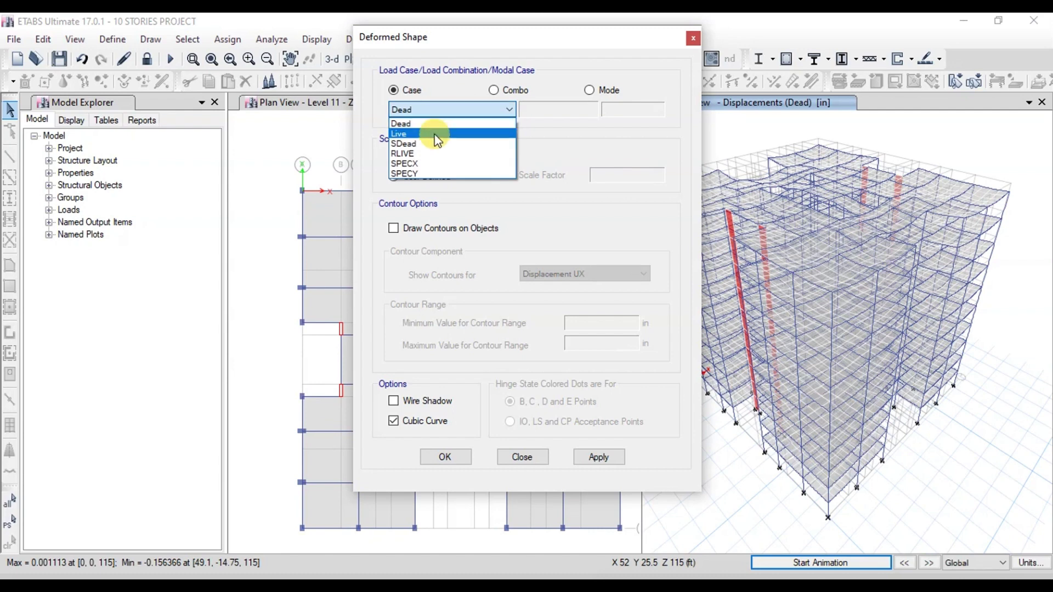
click(424, 163)
click(600, 457)
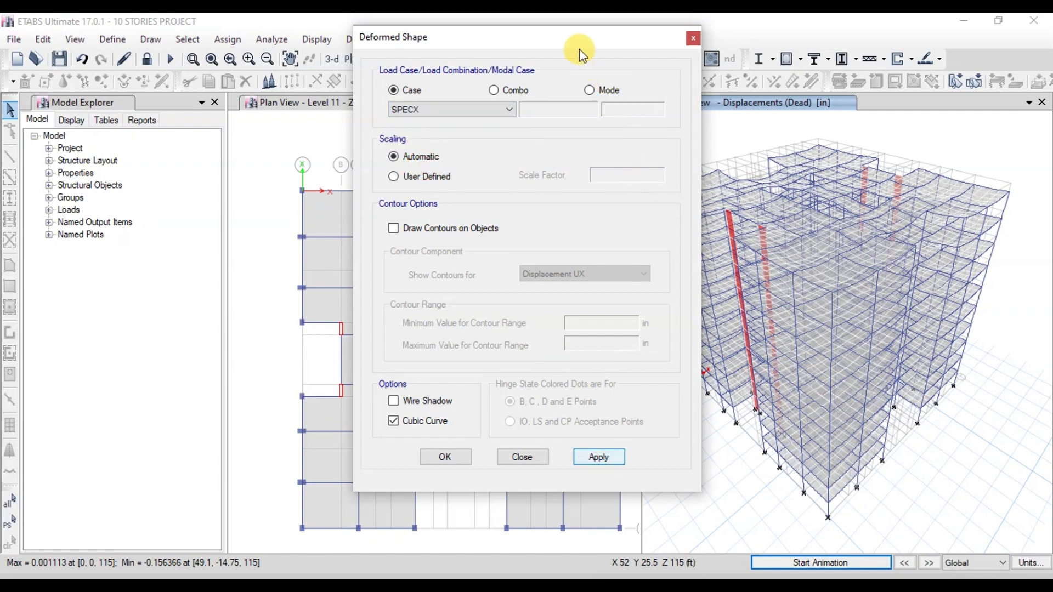
drag(579, 46, 446, 85)
click(820, 564)
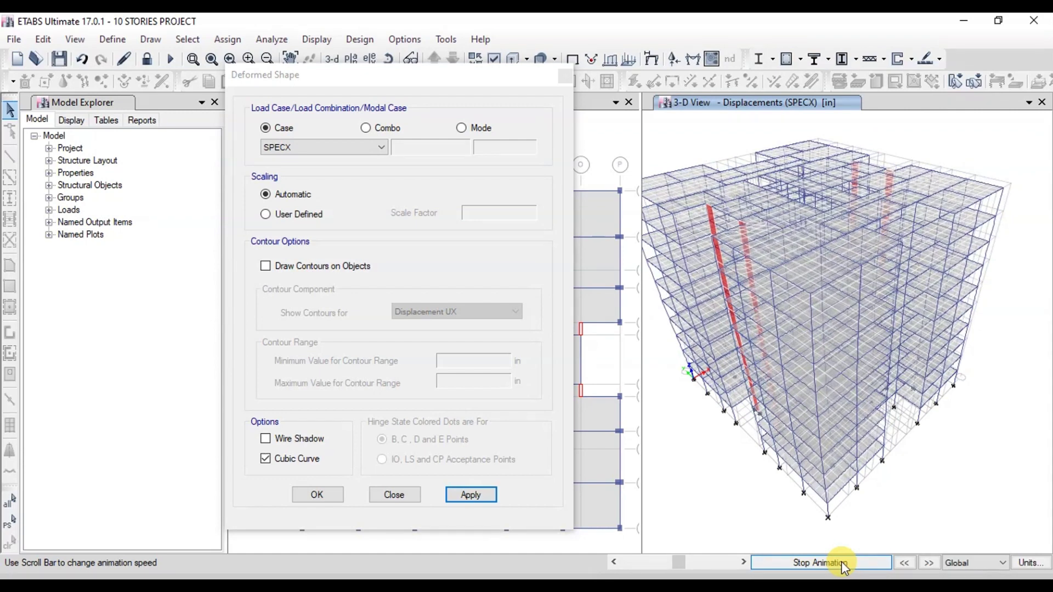
click(841, 562)
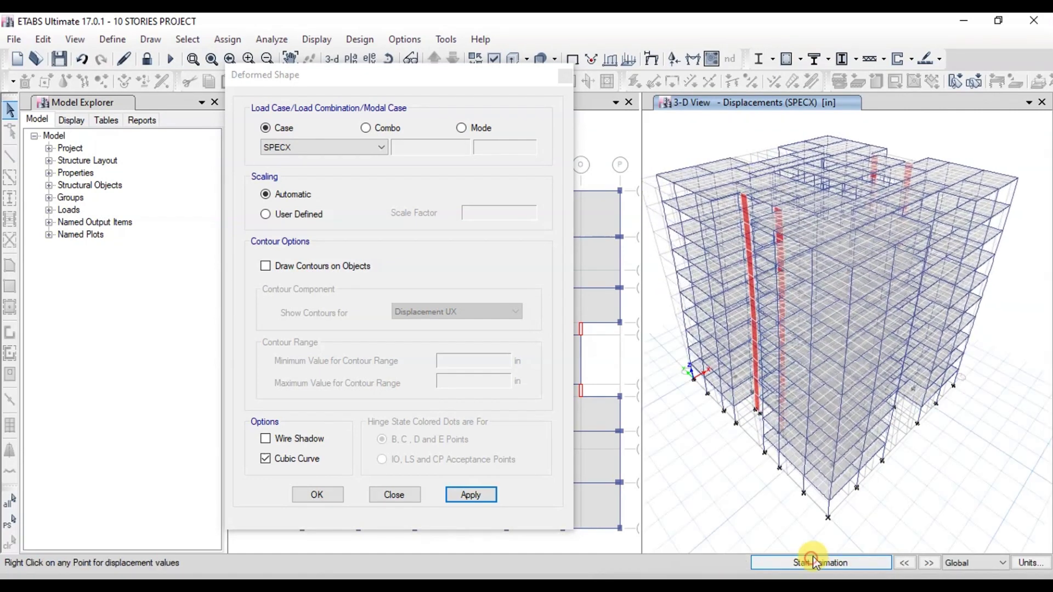
- Plot and animate the SPECY deformed shape, then stop it and close the settings
click(373, 149)
click(324, 210)
click(473, 494)
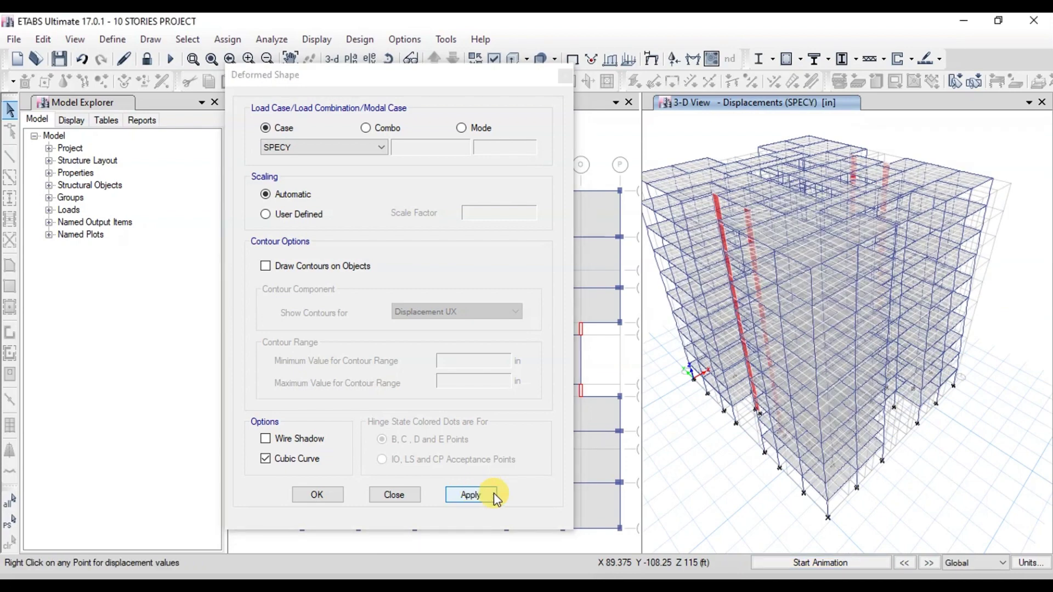
click(798, 541)
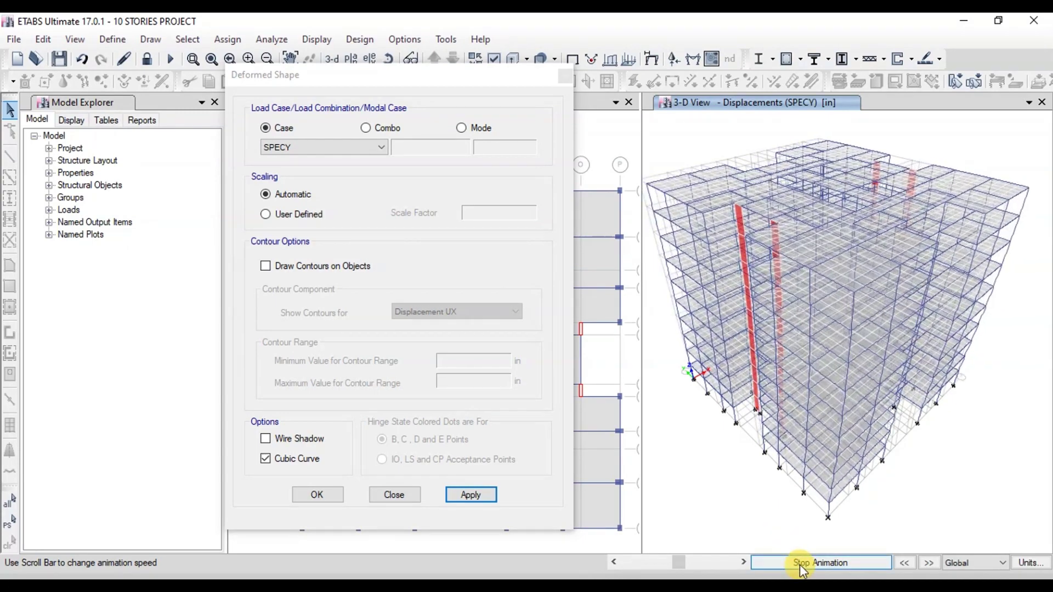
click(800, 563)
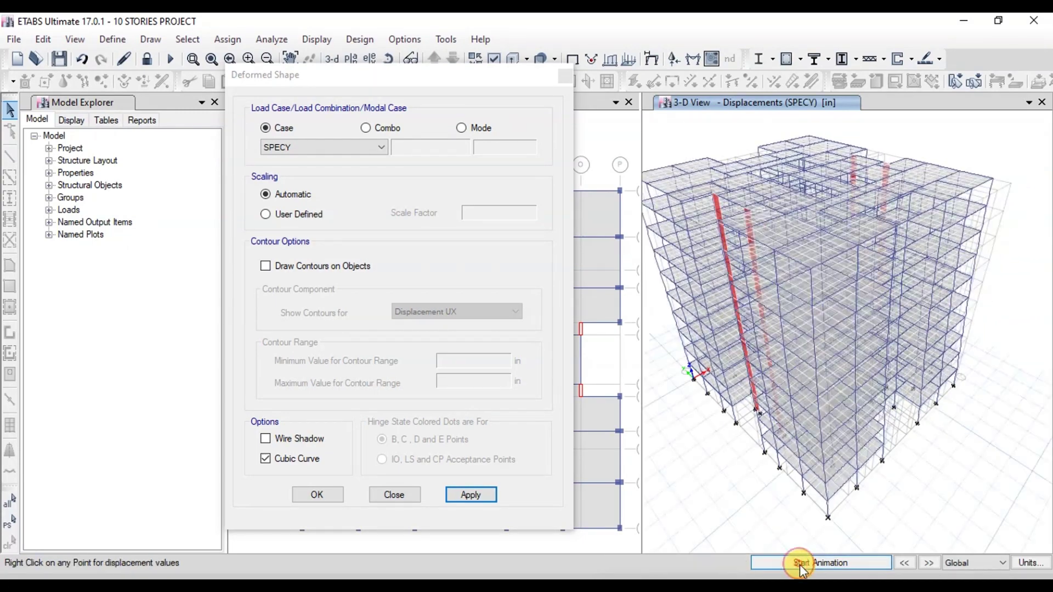
click(394, 495)
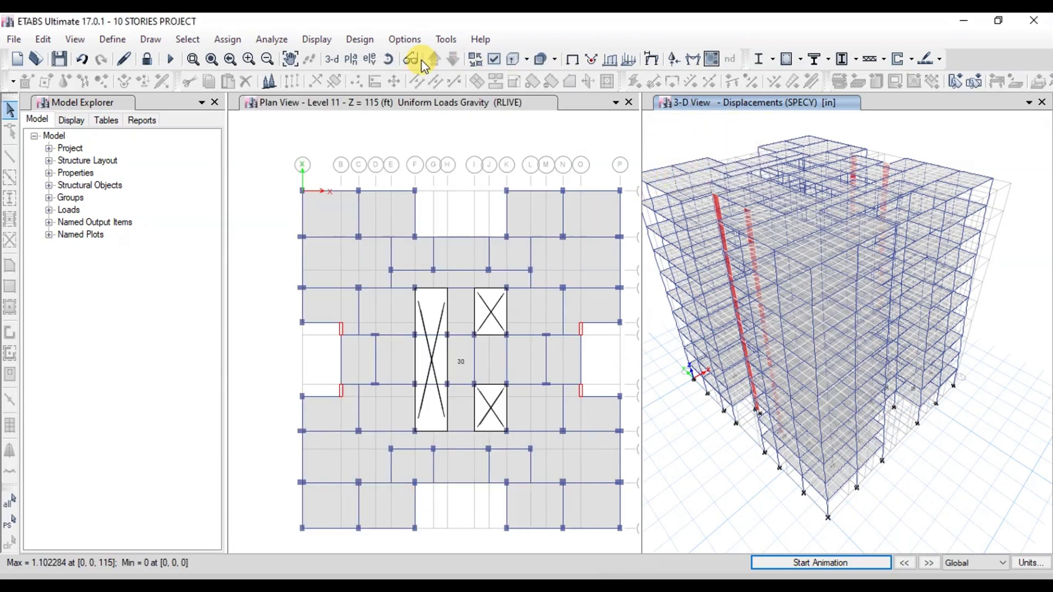
click(317, 40)
- Restore the undeformed view and plot the Dead-case Moment 3-3 frame force diagram
click(336, 57)
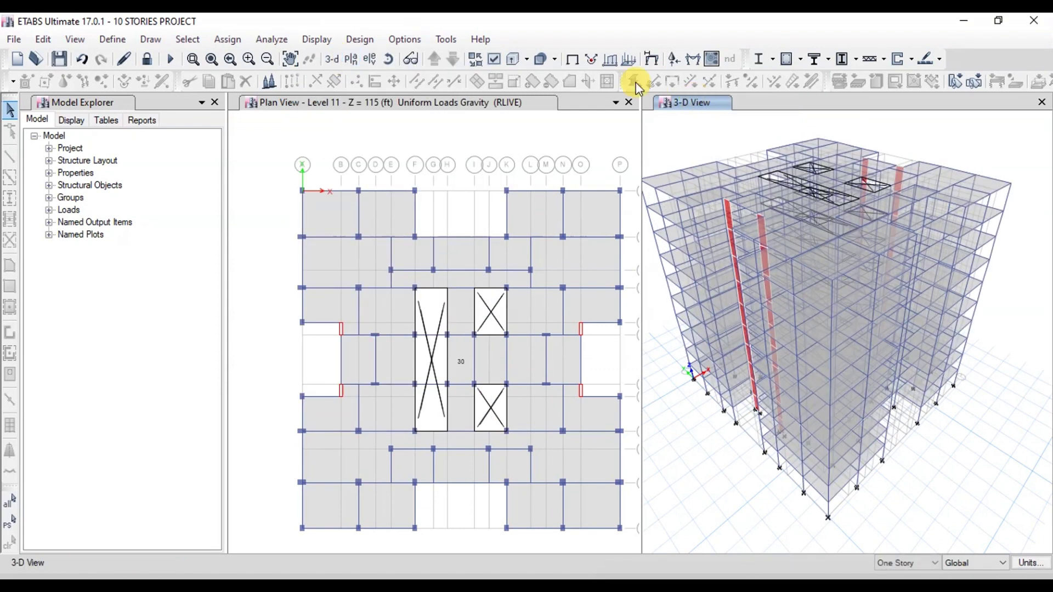
click(318, 41)
mouse_move(414, 129)
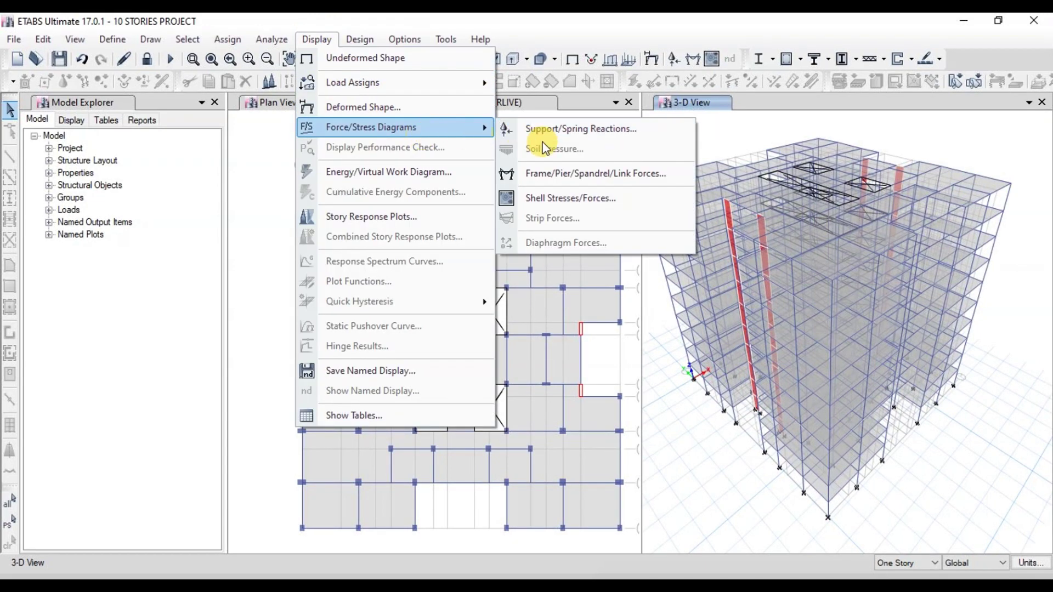
click(530, 173)
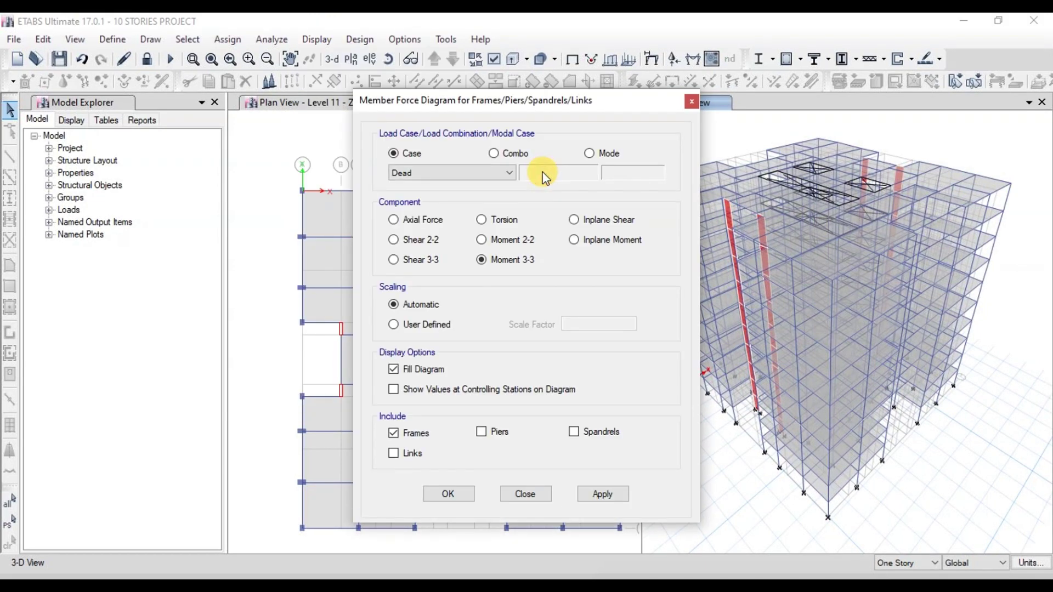
click(449, 172)
click(450, 172)
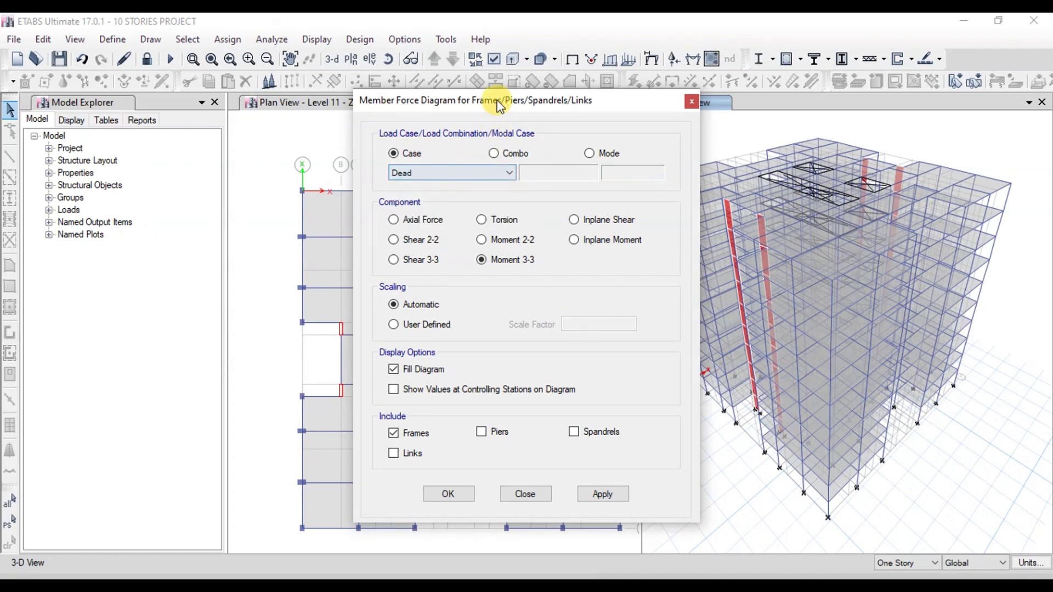
drag(482, 102, 330, 65)
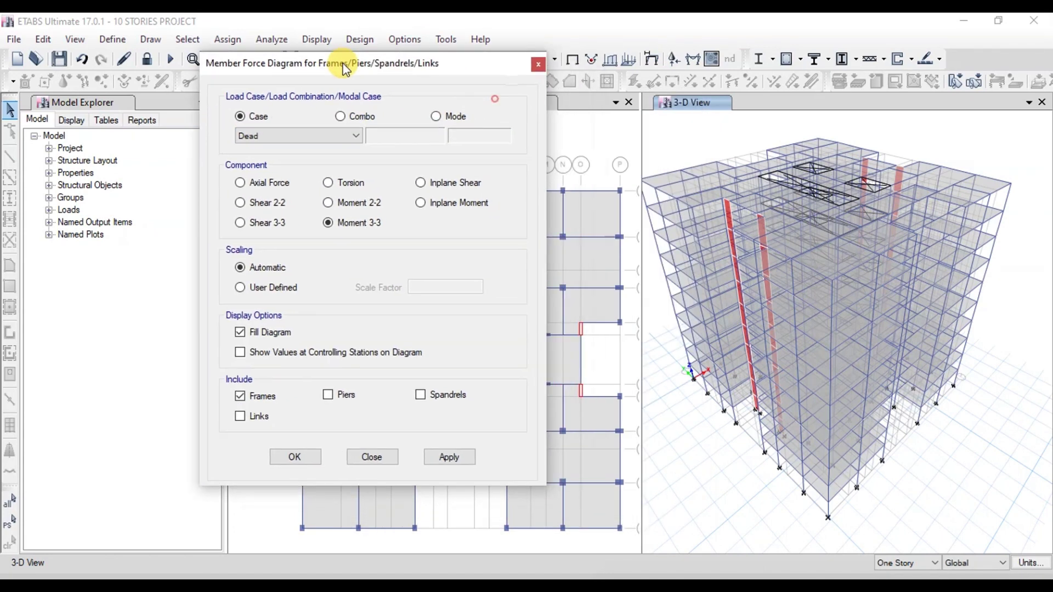
click(449, 457)
click(818, 320)
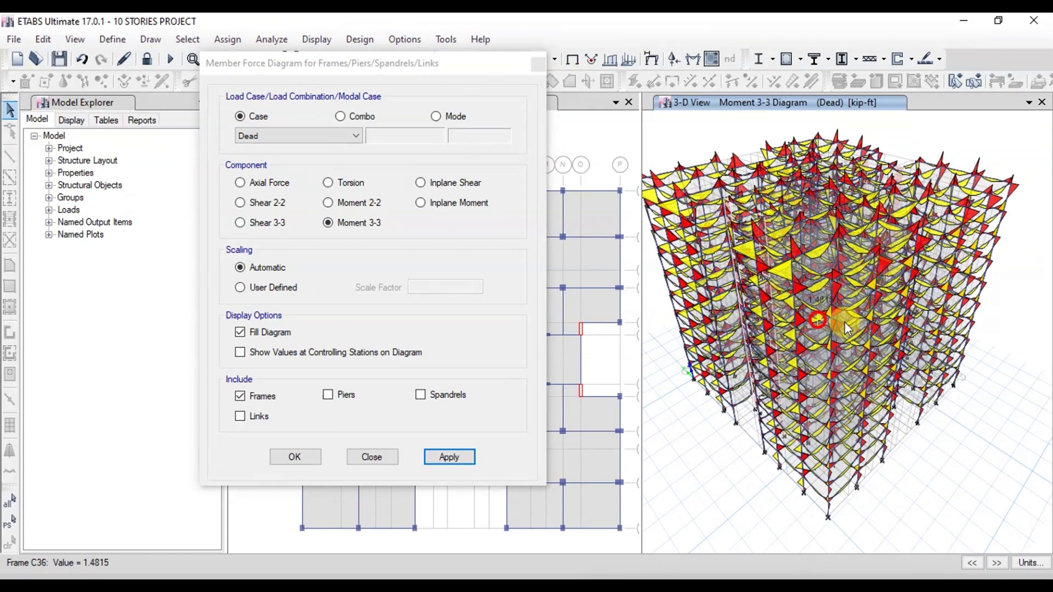
- Switch the plot to the Dead-case Shear 2-2 diagram, inspect a value, and close the settings
click(329, 137)
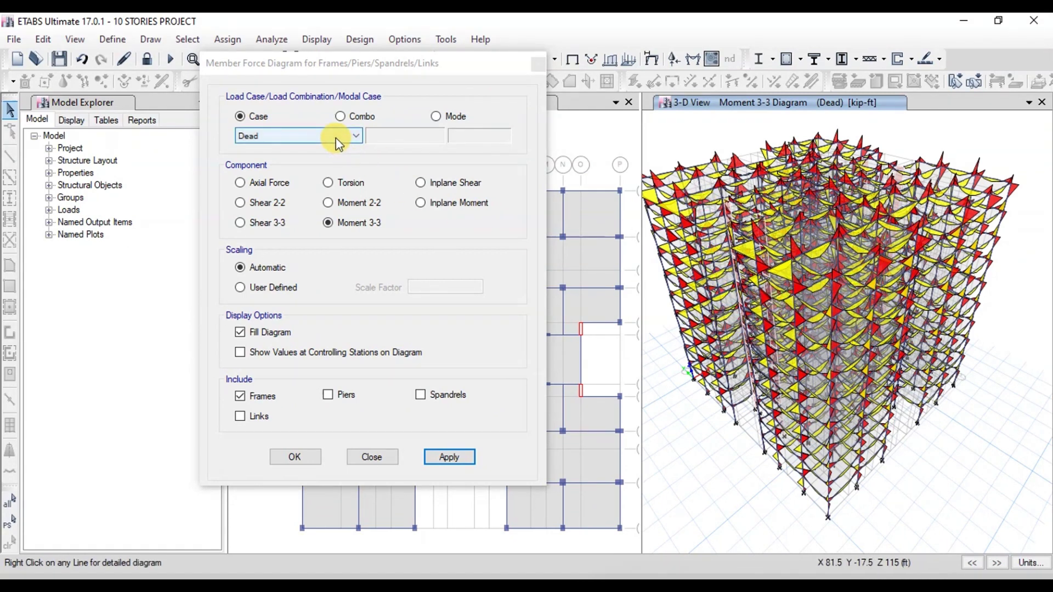
click(263, 203)
click(444, 458)
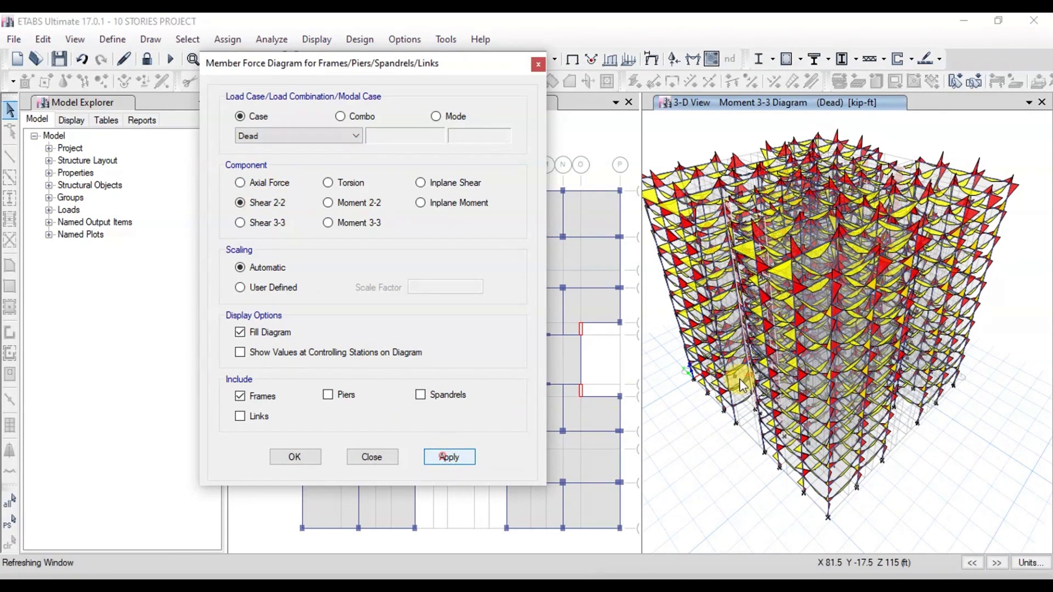
click(741, 385)
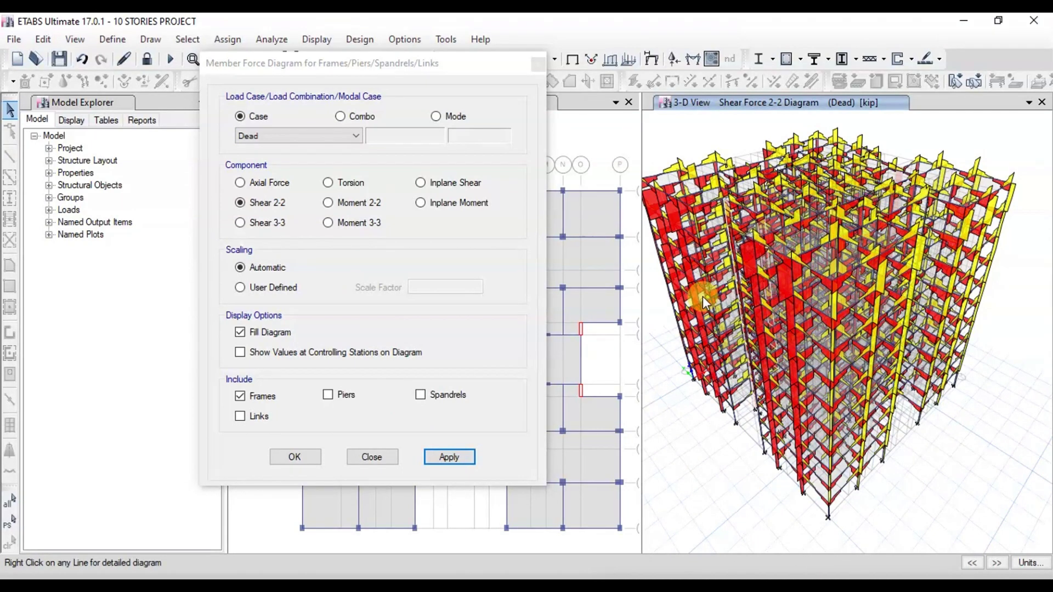
click(372, 457)
click(310, 42)
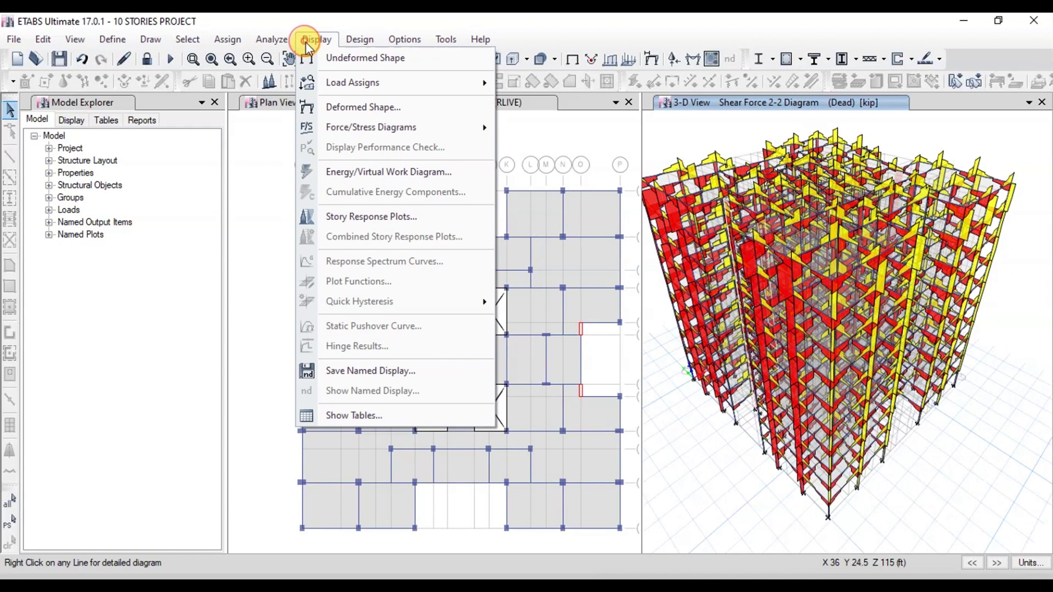
- Show the undeformed model and open the Base Reactions table under Analysis > Results > Reactions
click(323, 59)
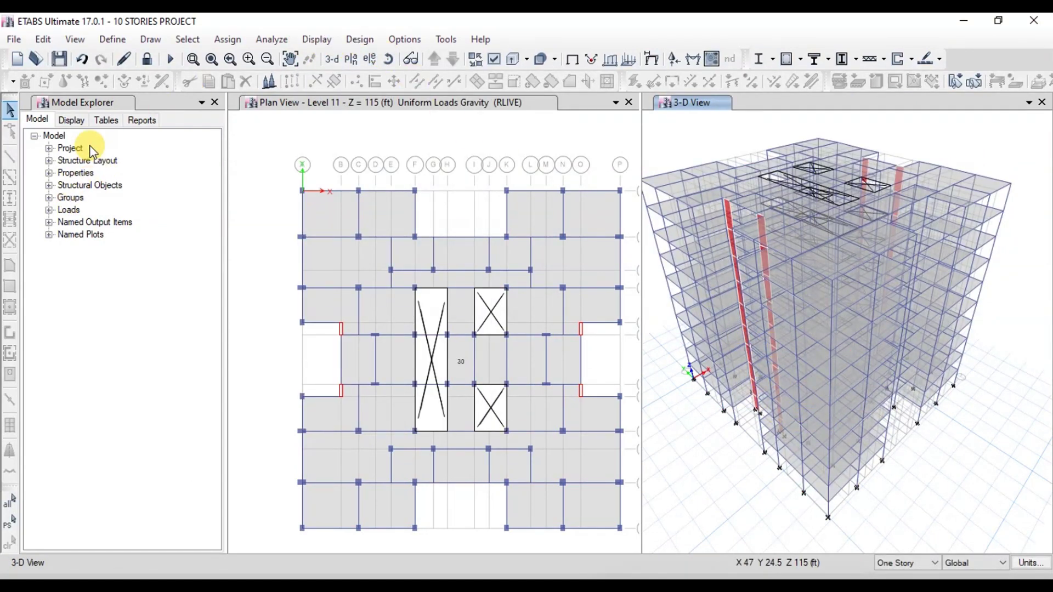
click(101, 122)
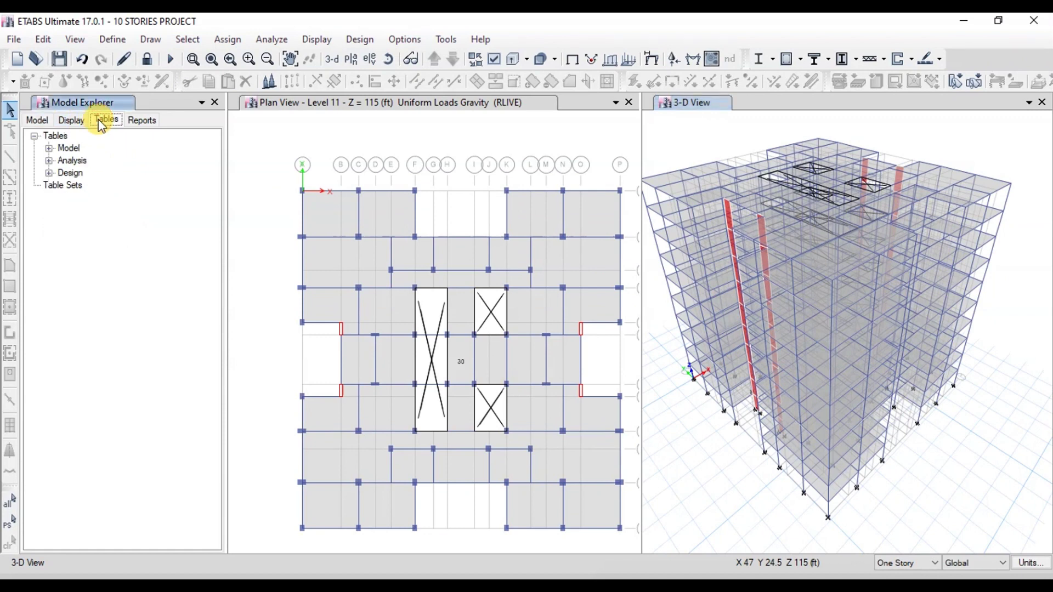
click(49, 160)
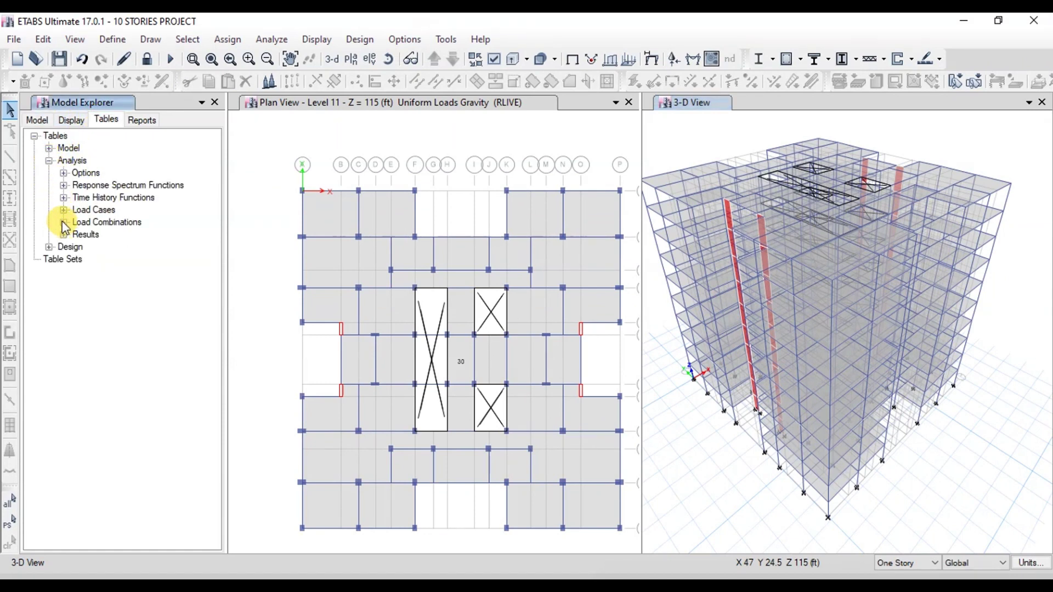
click(64, 235)
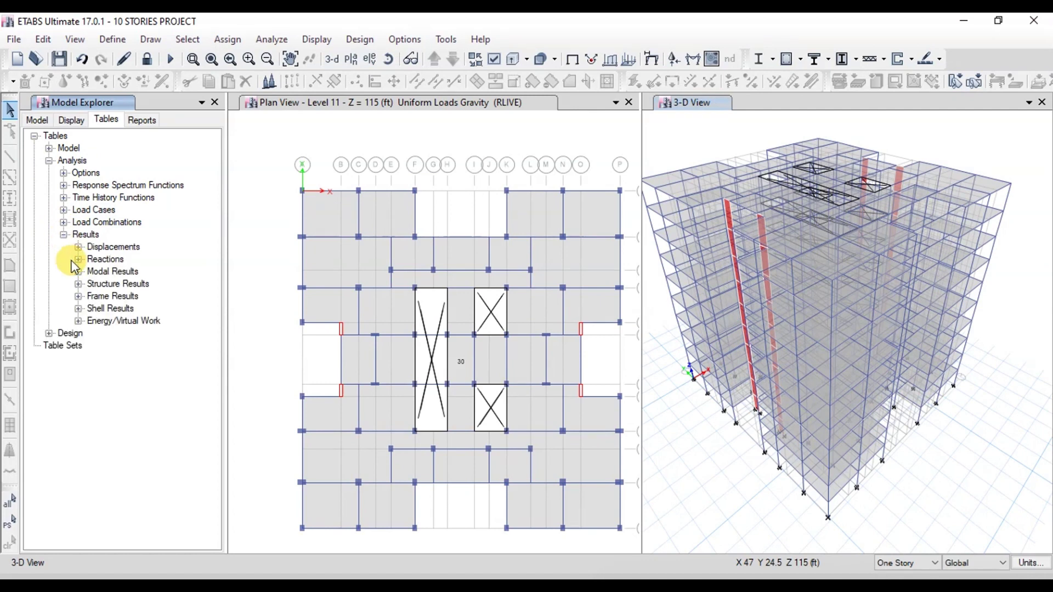
click(78, 259)
double_click(133, 273)
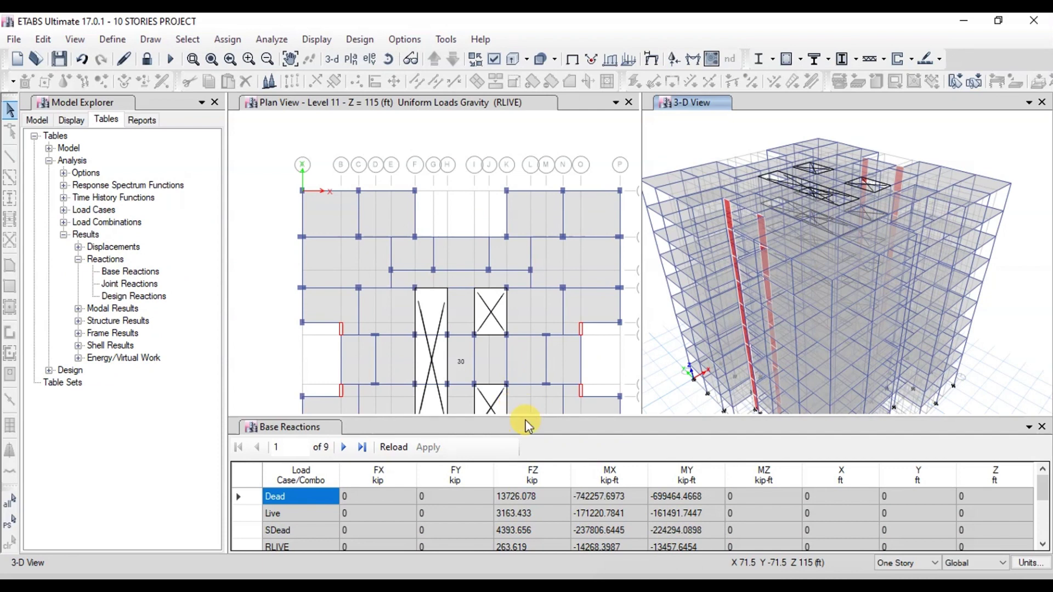
drag(514, 417, 524, 320)
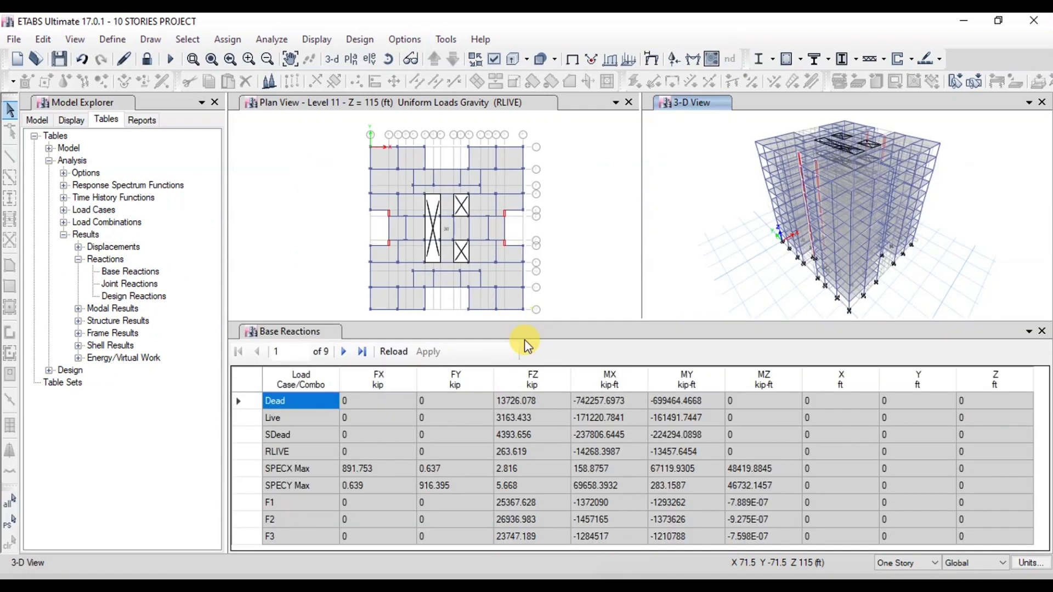